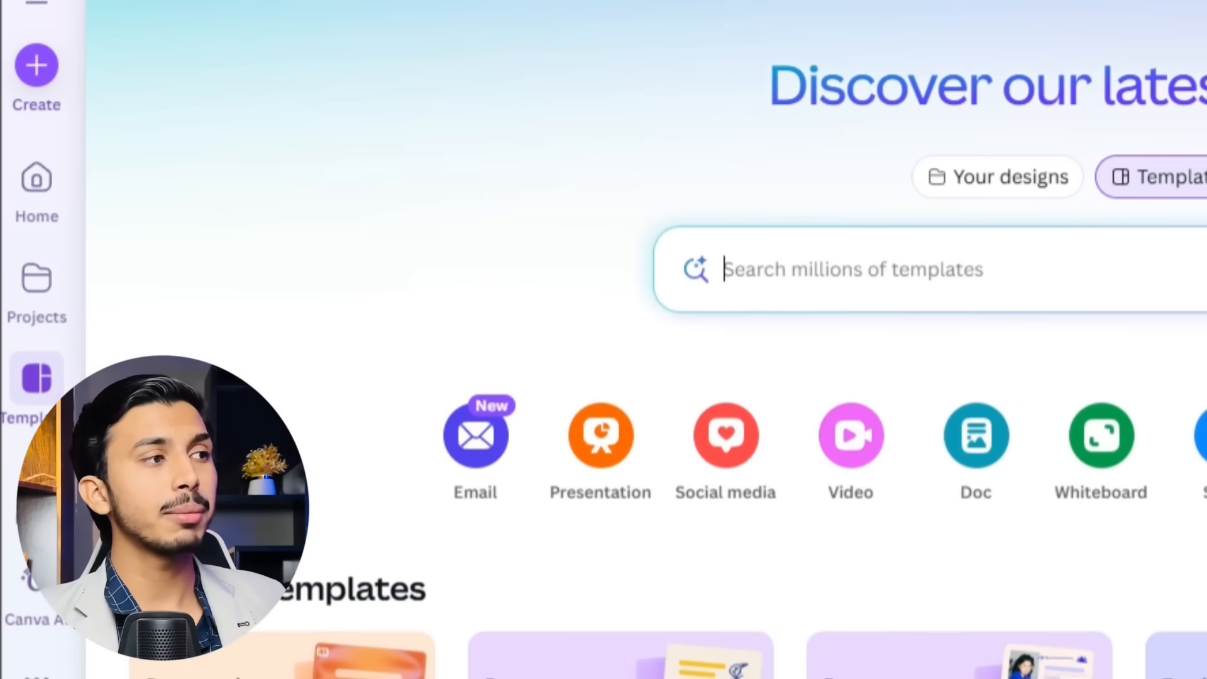
Step: Create a new custom-size design 4500 px wide and 5400 px high
click(30, 61)
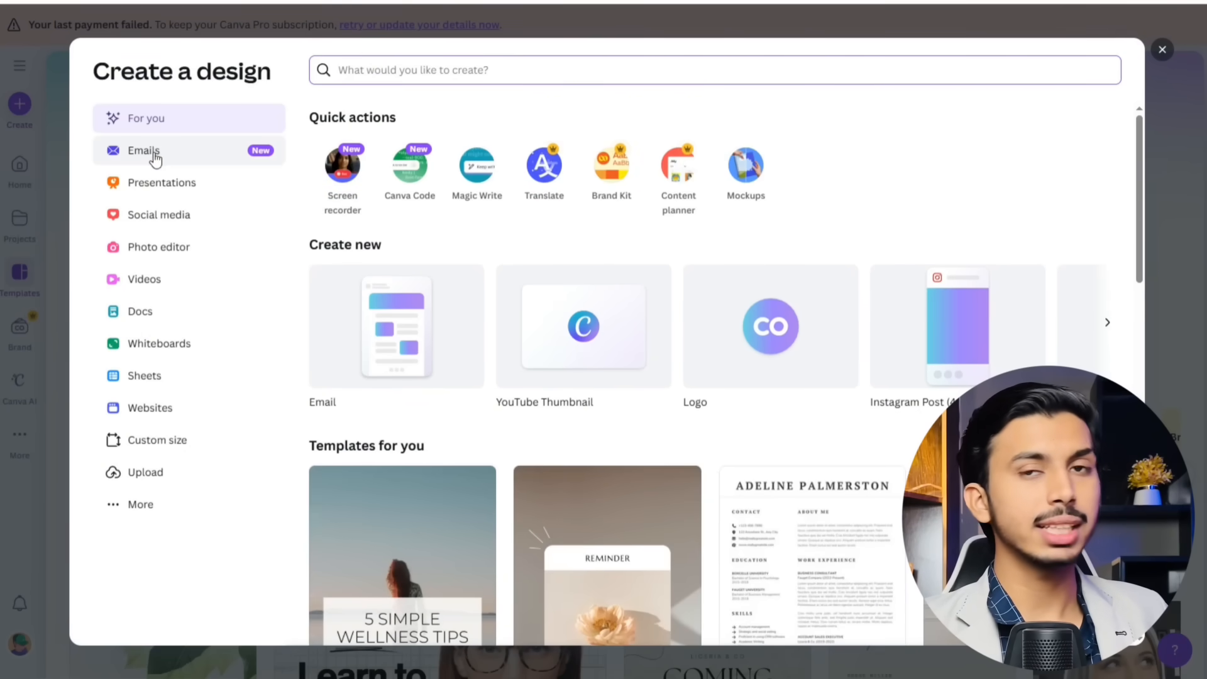
click(164, 440)
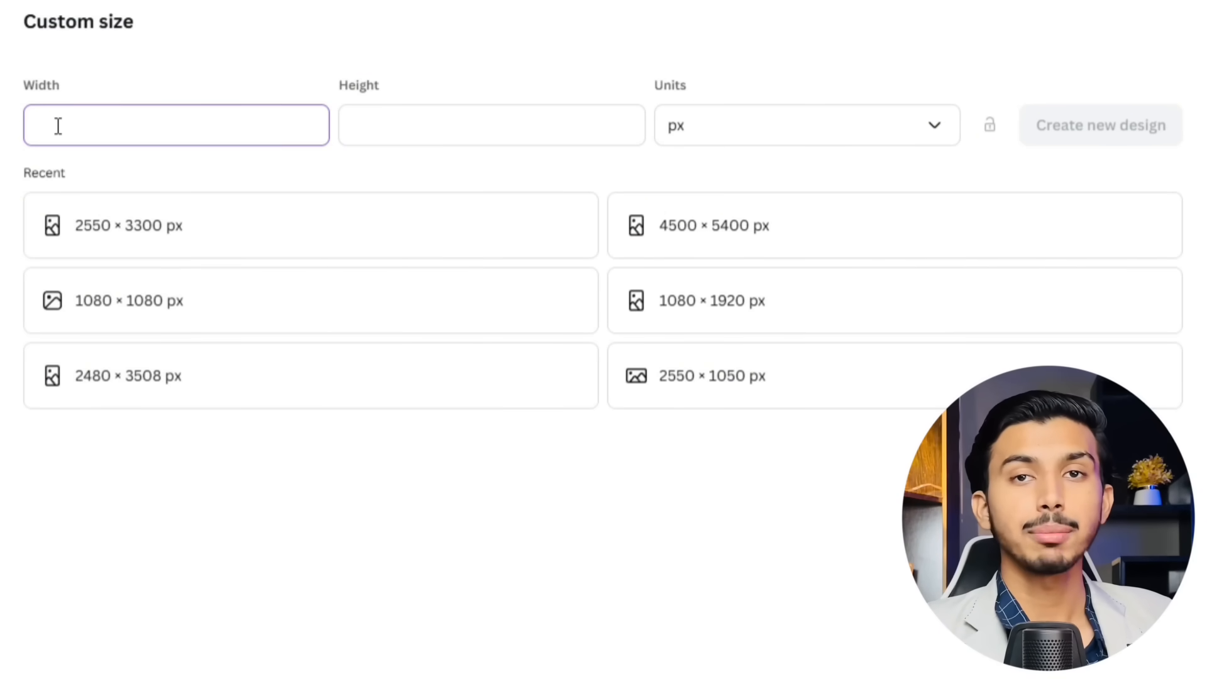
text(4500)
click(383, 108)
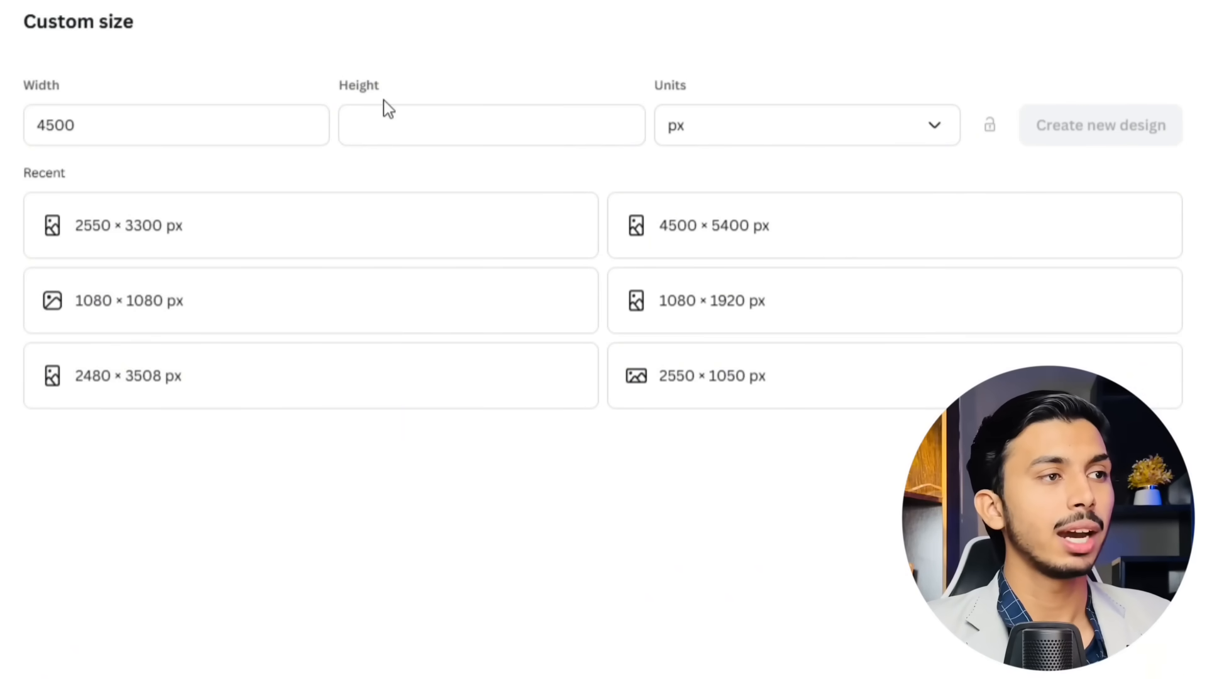
text(5400)
click(741, 136)
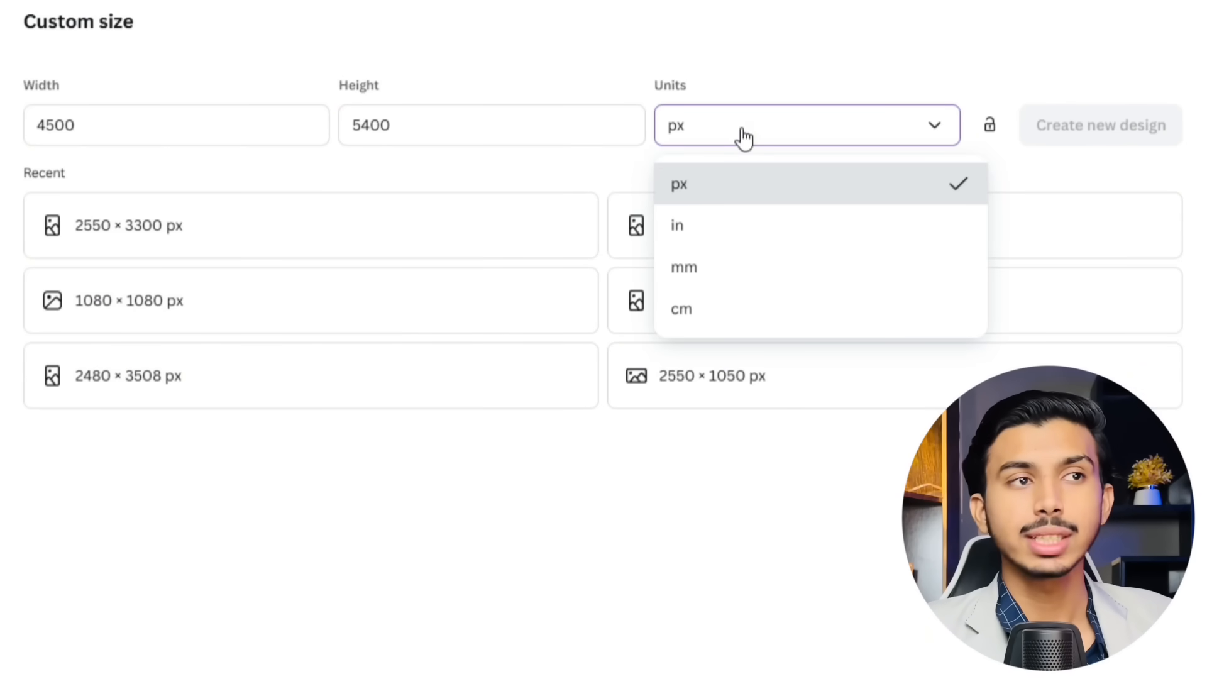
click(839, 129)
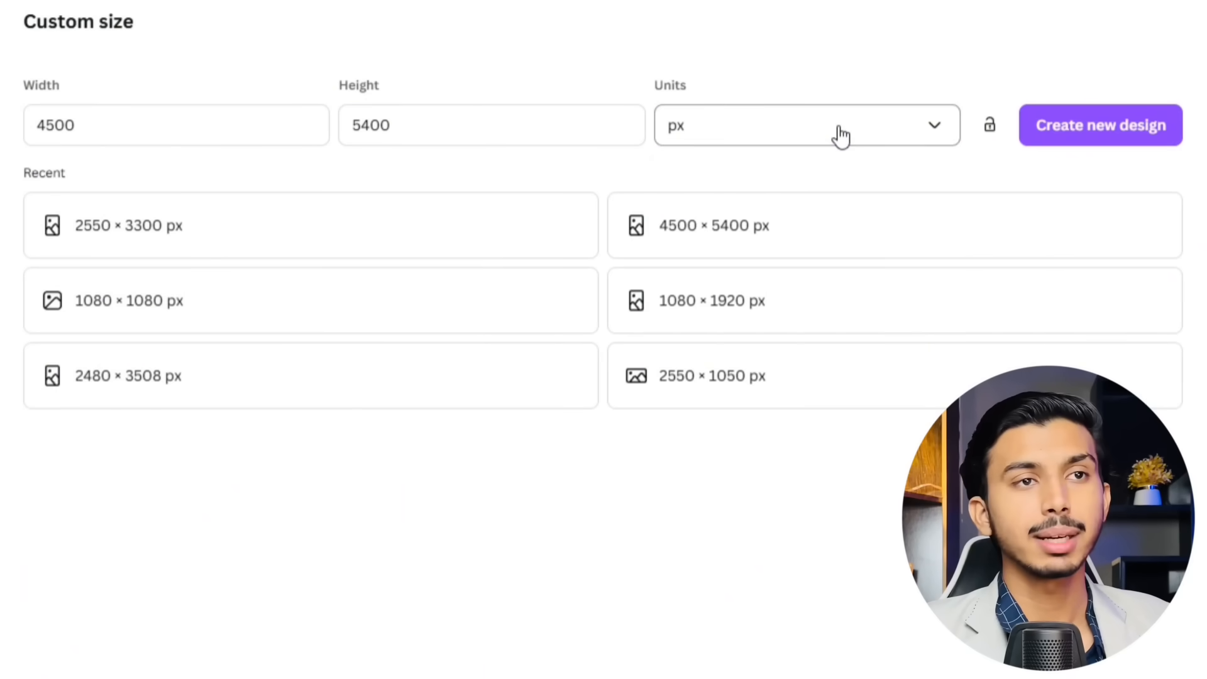
click(840, 129)
click(840, 129)
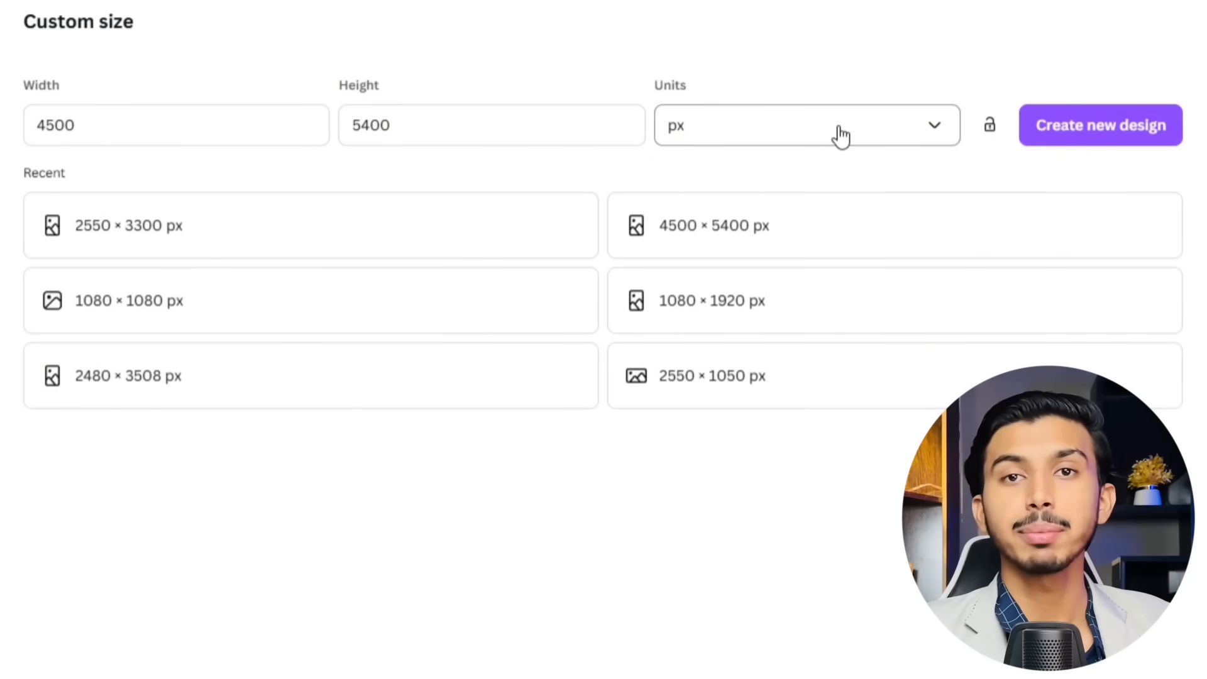
click(1057, 133)
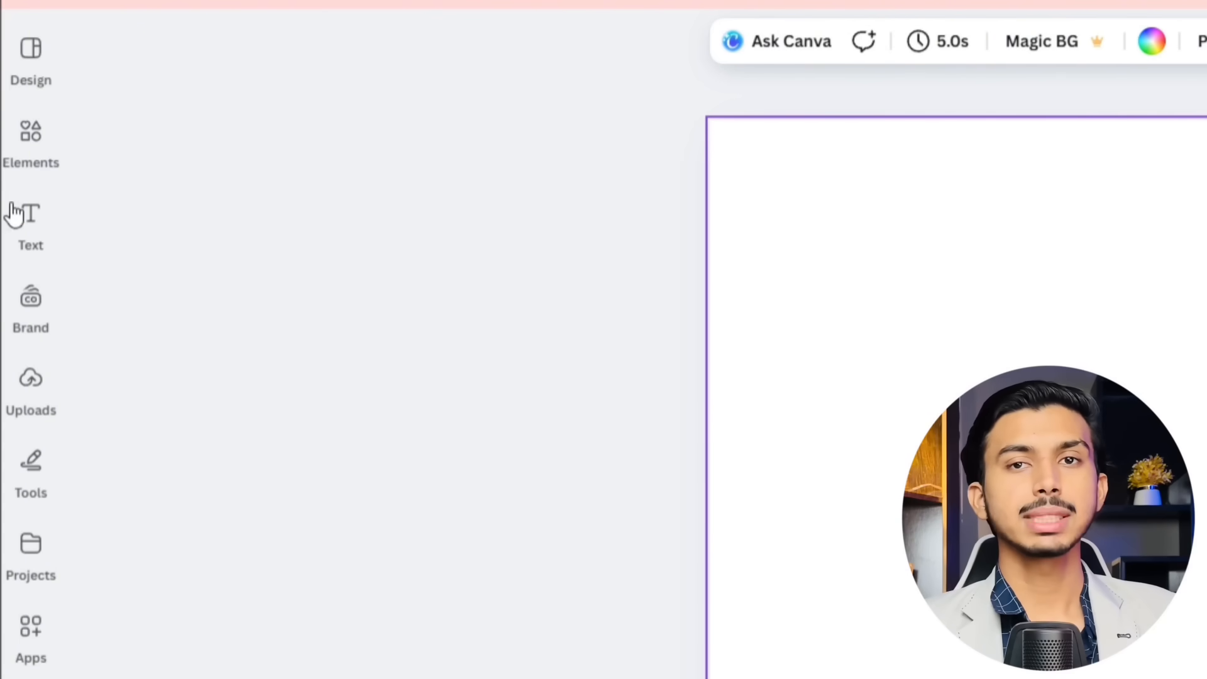
Step: Search the elements for "volume" and browse all matching graphics
click(19, 160)
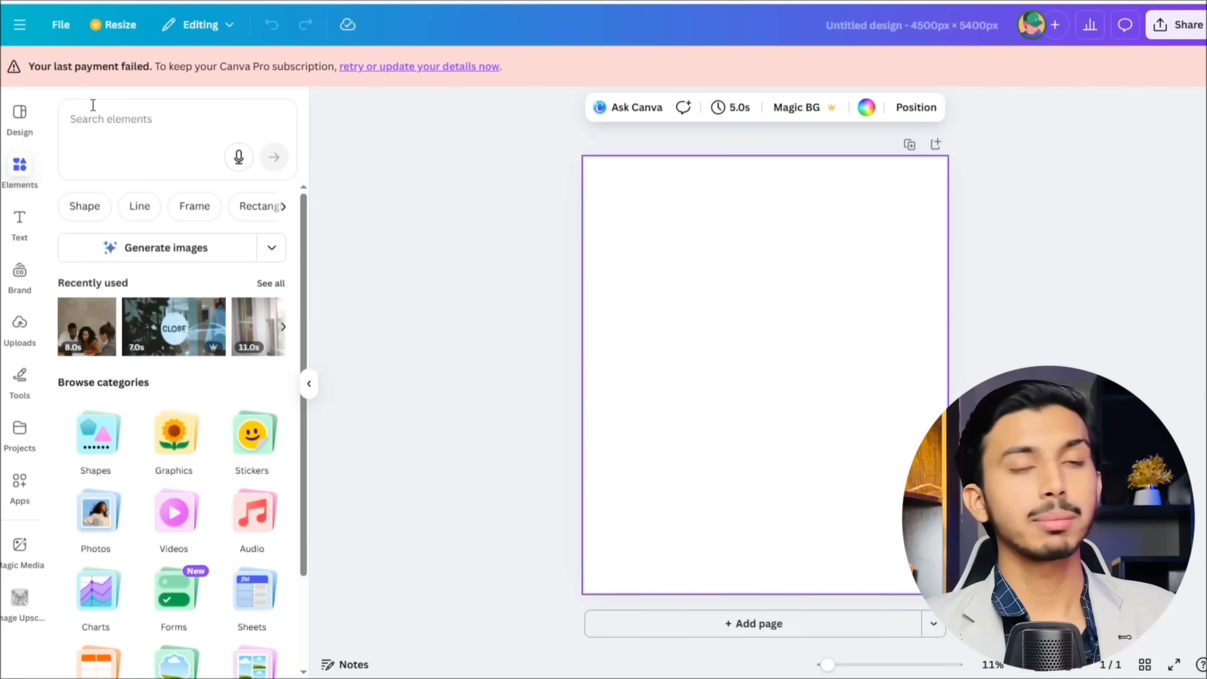
click(93, 105)
text(volume)
key(Return)
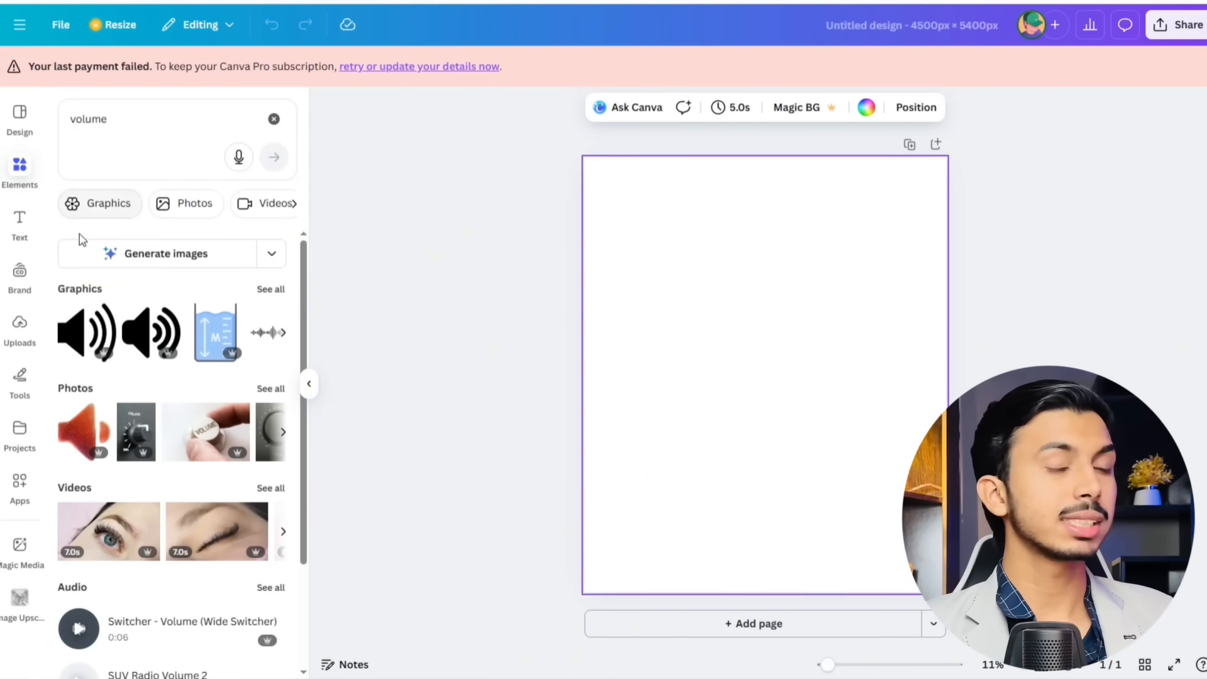
scroll(107, 315, down, 1)
scroll(115, 322, up, 1)
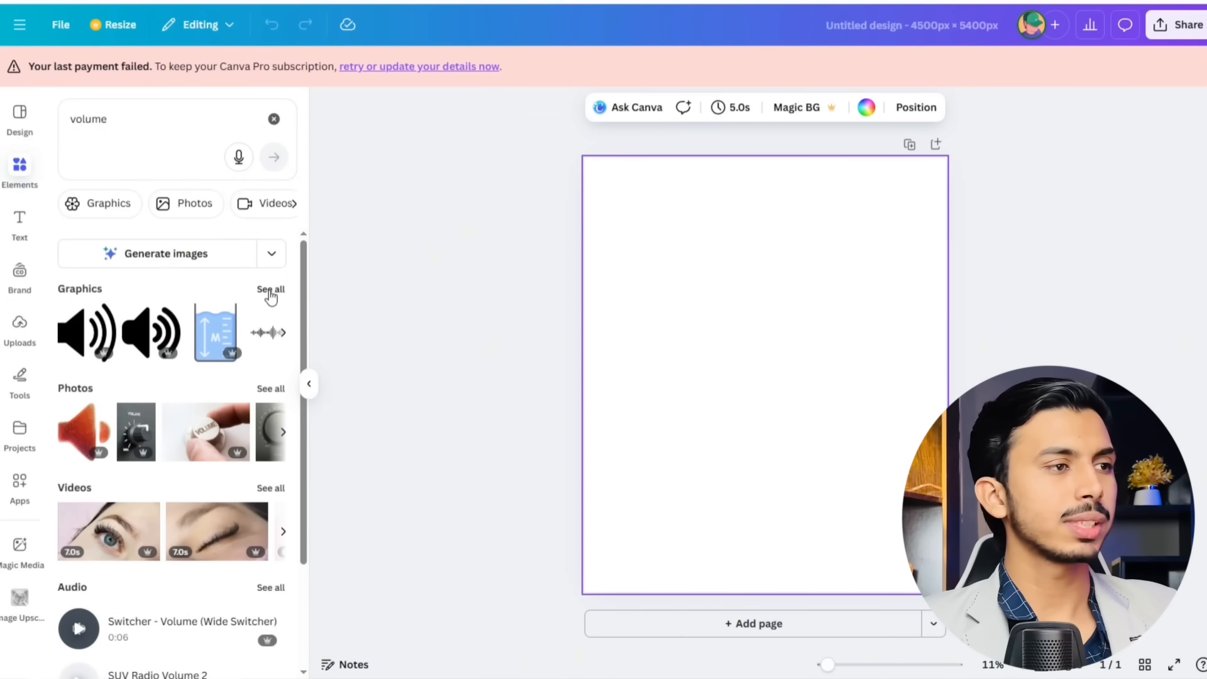
click(271, 290)
scroll(216, 261, down, 5)
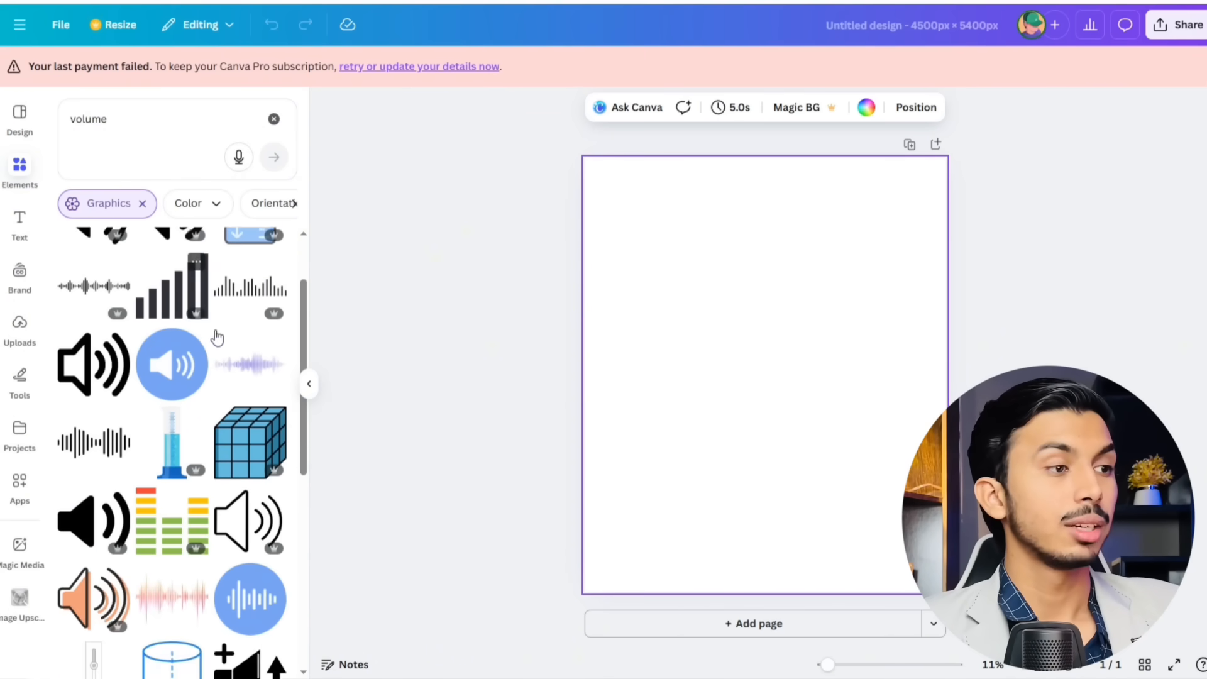
Step: Add the black volume slider graphic with tapering bars, scale it down and place it left of the page centre
click(244, 340)
drag(751, 436, 707, 384)
mouse_move(681, 320)
mouse_down()
mouse_move(696, 350)
mouse_move(686, 335)
mouse_up()
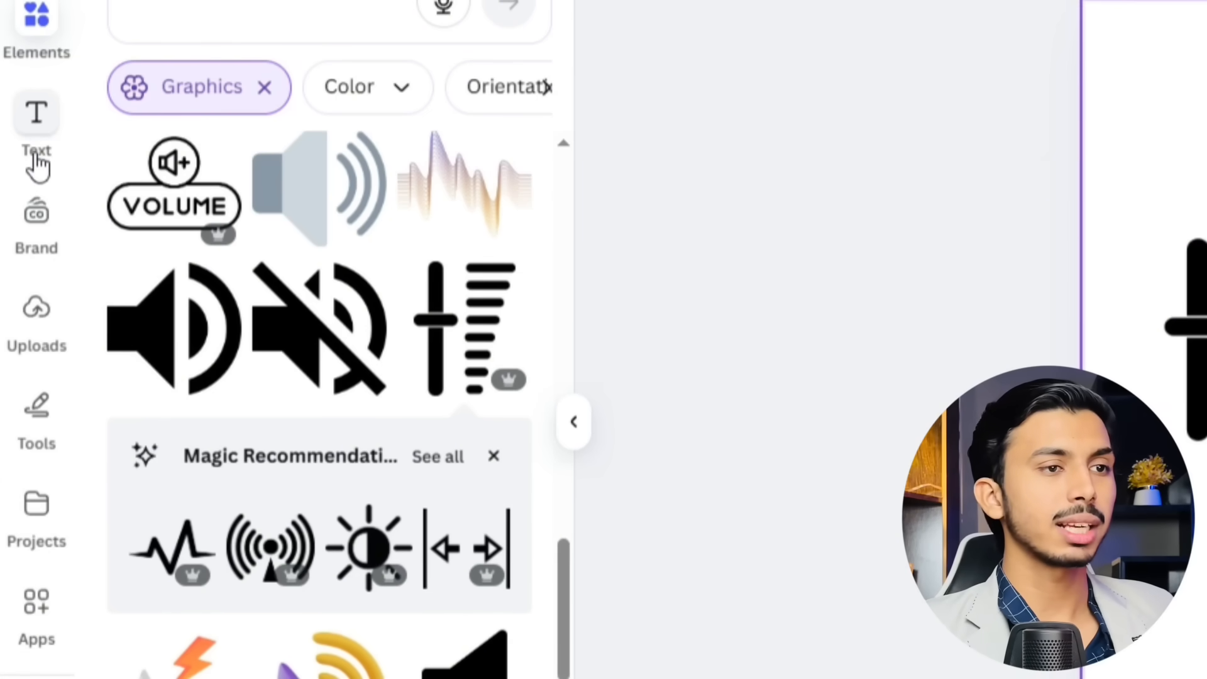
Step: Add a heading reading "Turn The Volume", shrink it and place it beside the upper part of the slider graphic
click(38, 141)
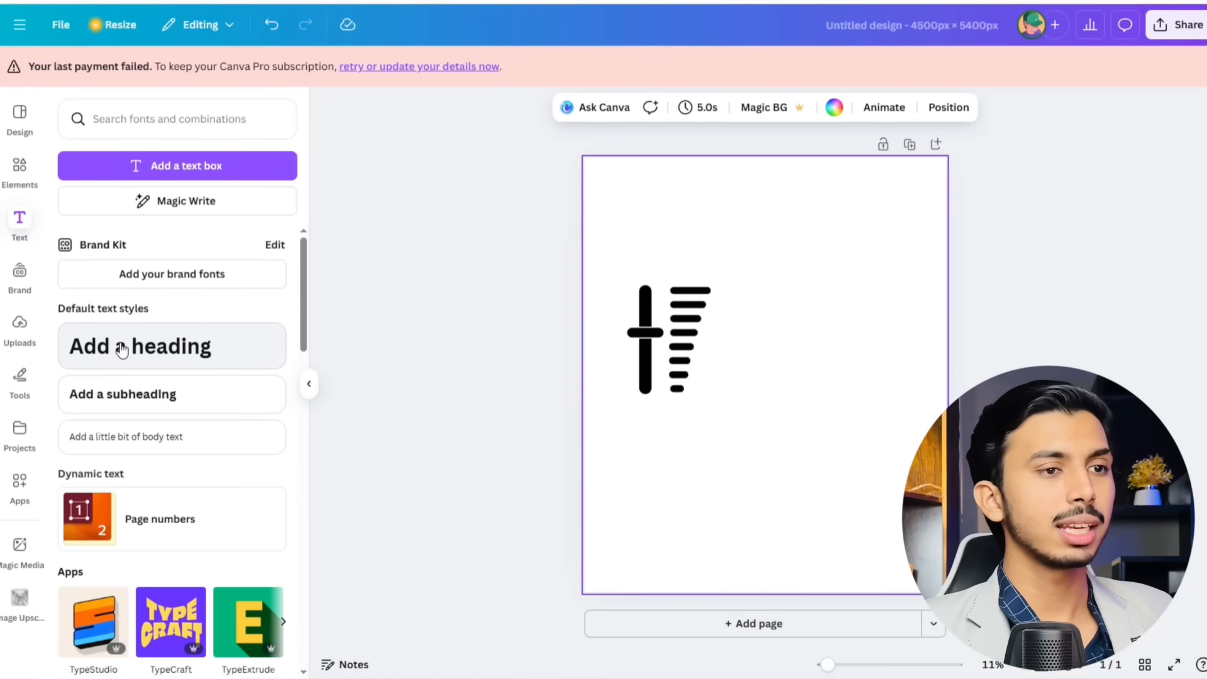
click(126, 350)
text(Turn The Volume)
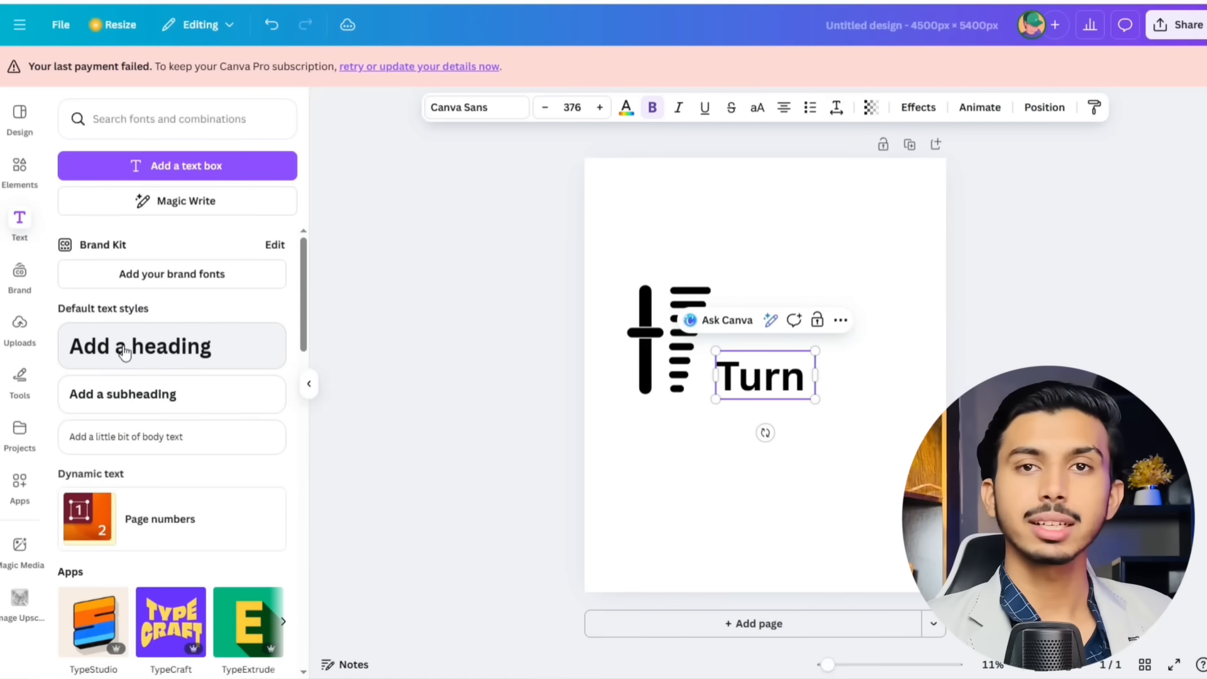
drag(931, 351, 872, 322)
click(820, 345)
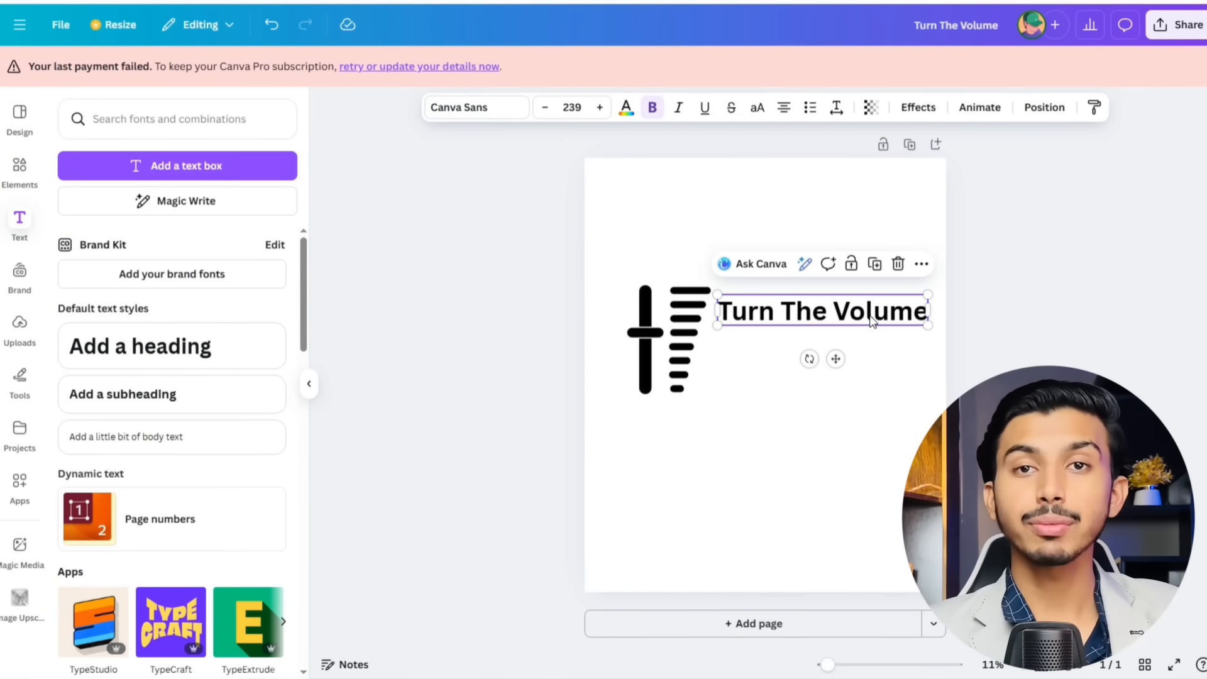
Step: Set the "Turn The Volume" heading to the Norwester font and nudge it closer to the slider graphic
click(465, 107)
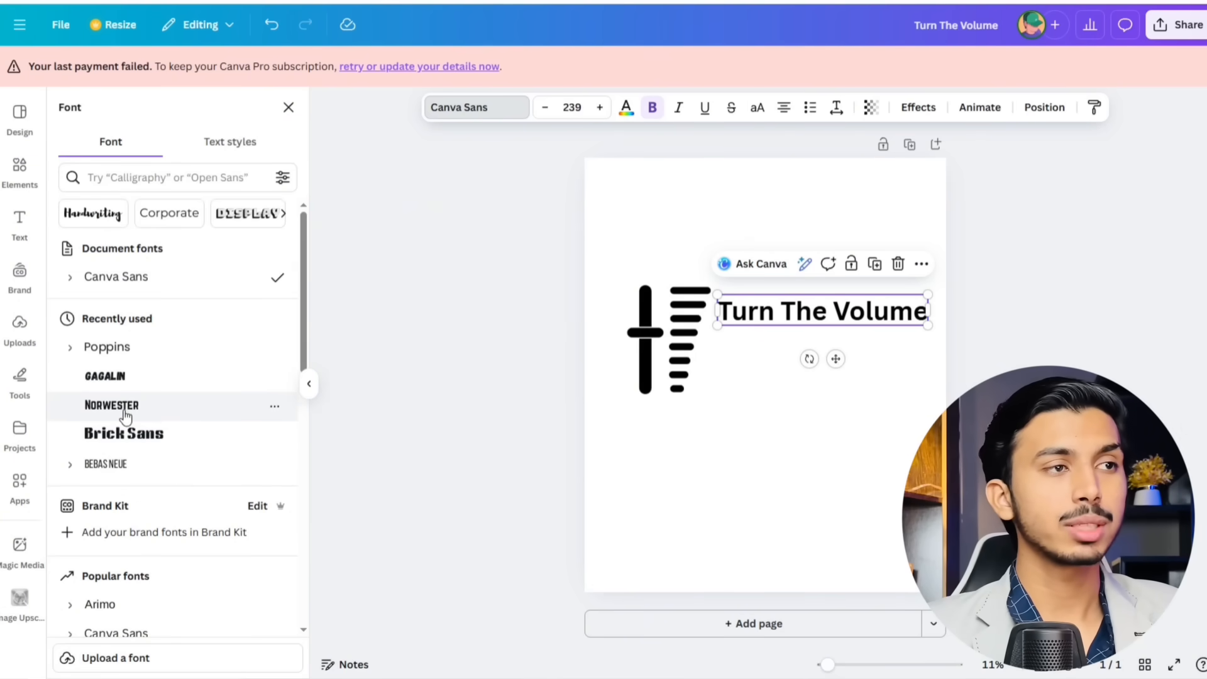
click(107, 347)
click(123, 404)
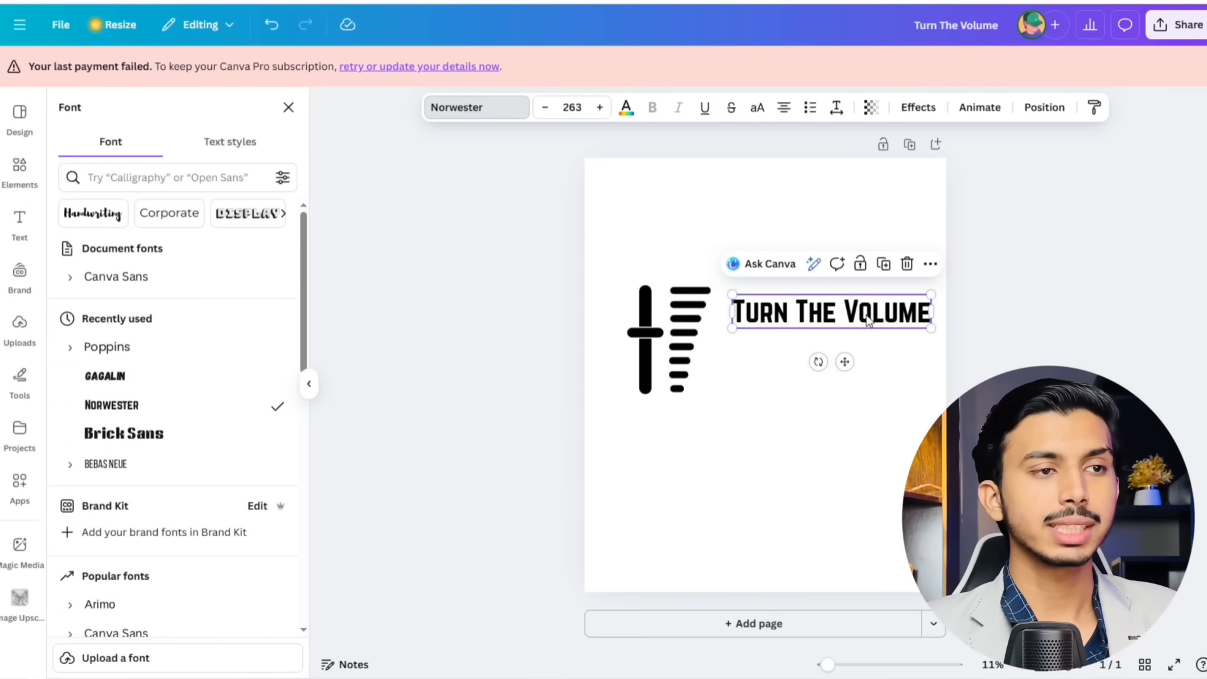
drag(866, 315, 853, 314)
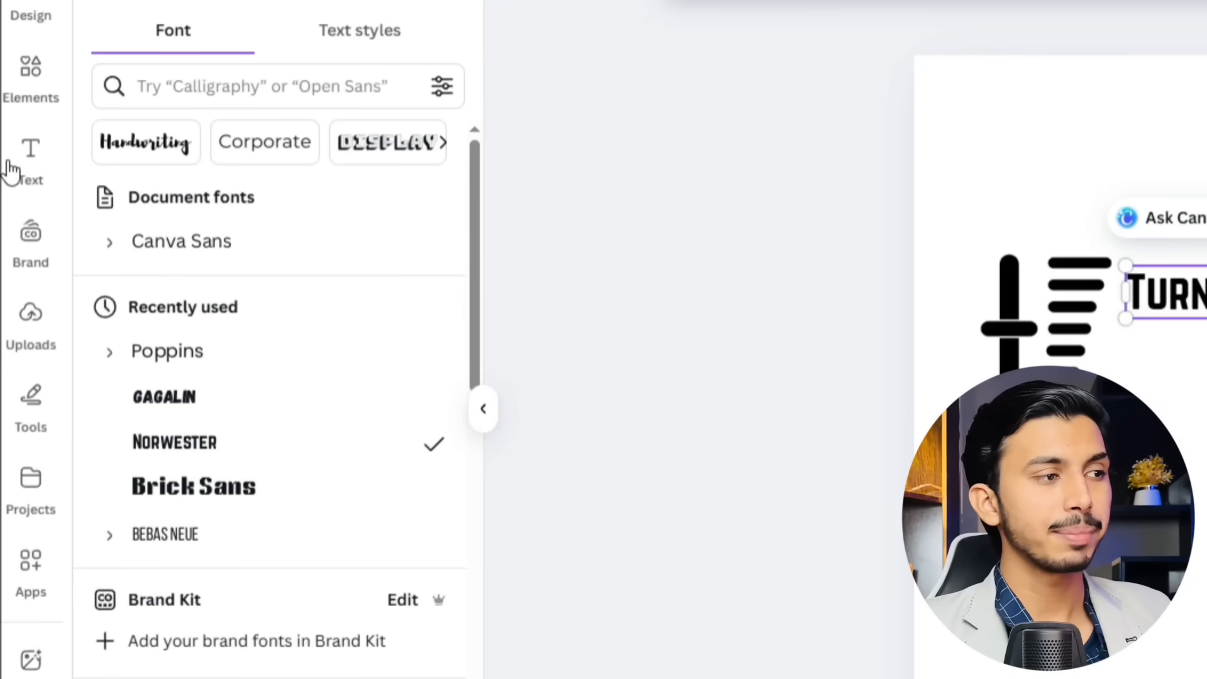
Step: Add a second heading reading "UP" below "Turn The Volume" and enlarge it to about font size 982
click(28, 165)
click(214, 364)
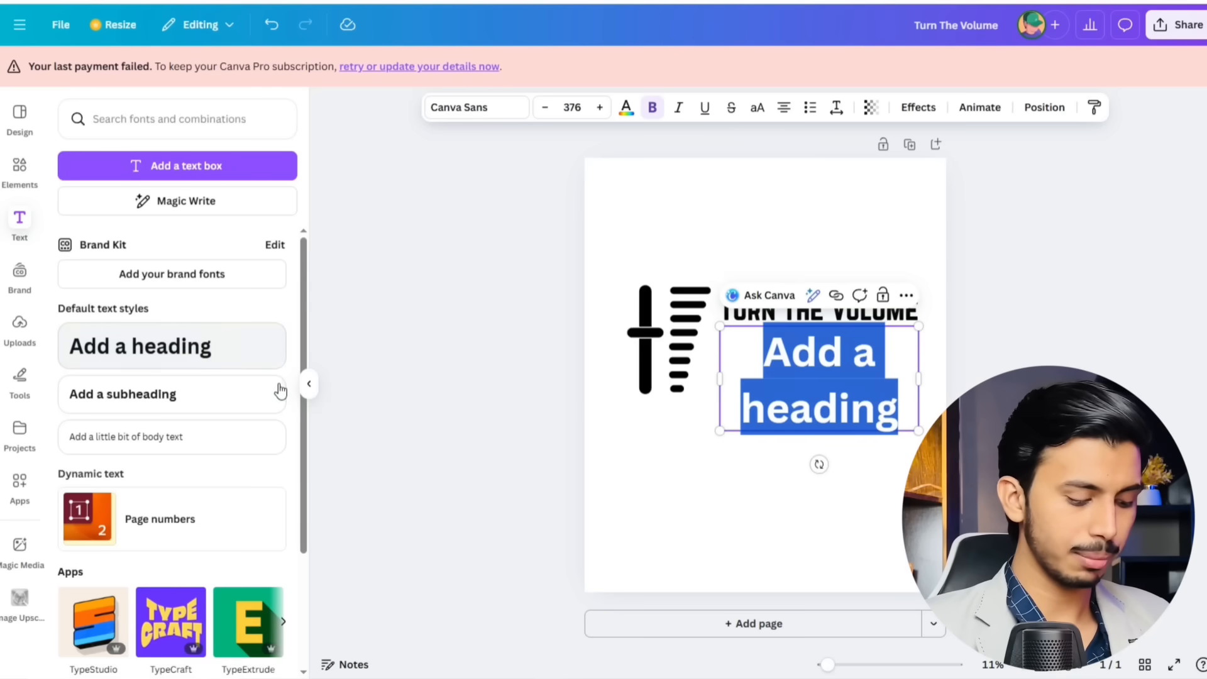
text(UP)
drag(919, 350, 910, 435)
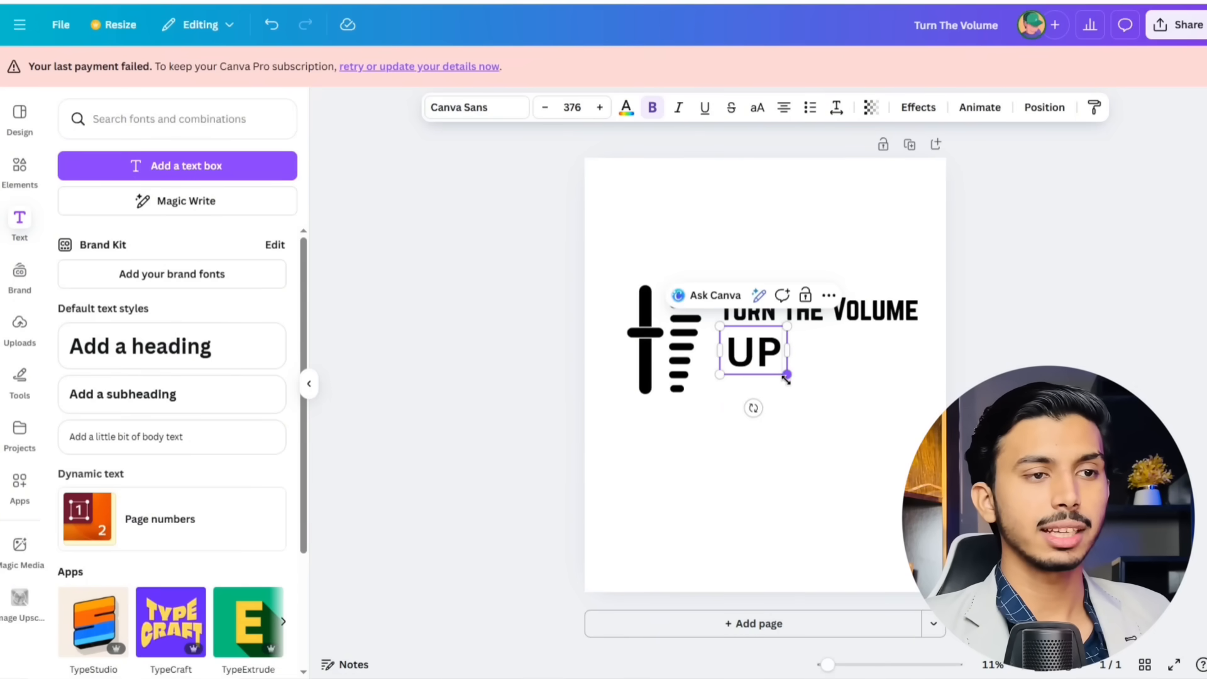
Step: Change the "UP" heading to the Norwester font and adjust its size
click(487, 108)
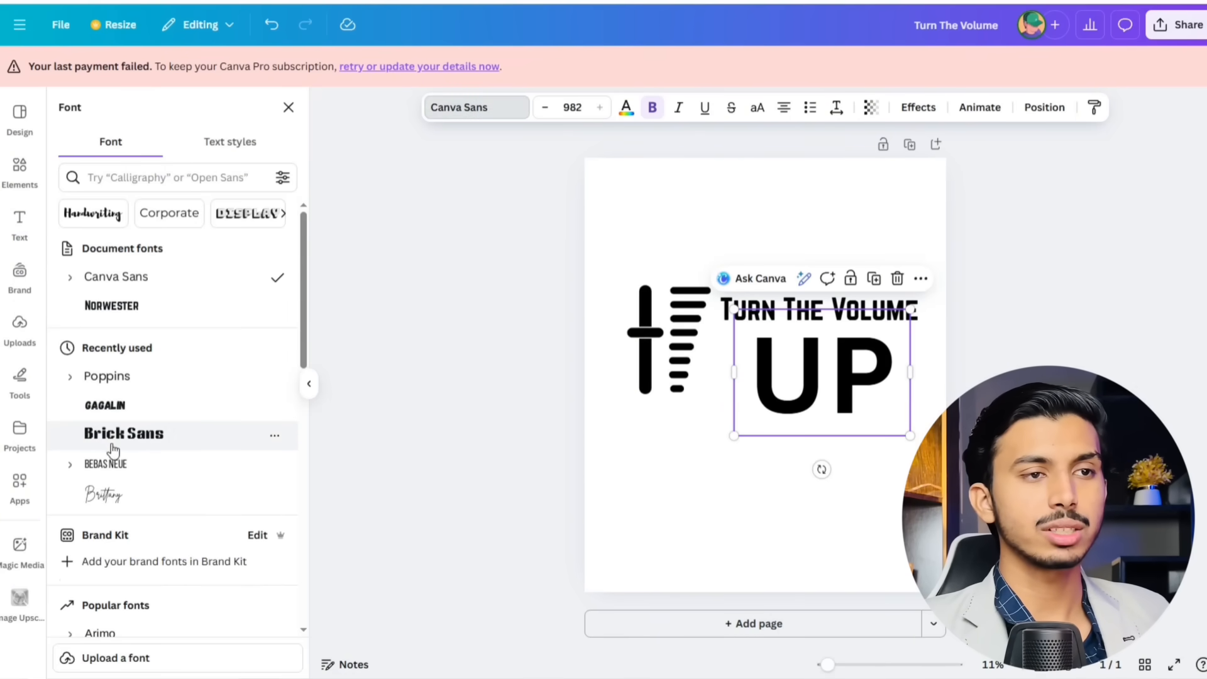
click(111, 305)
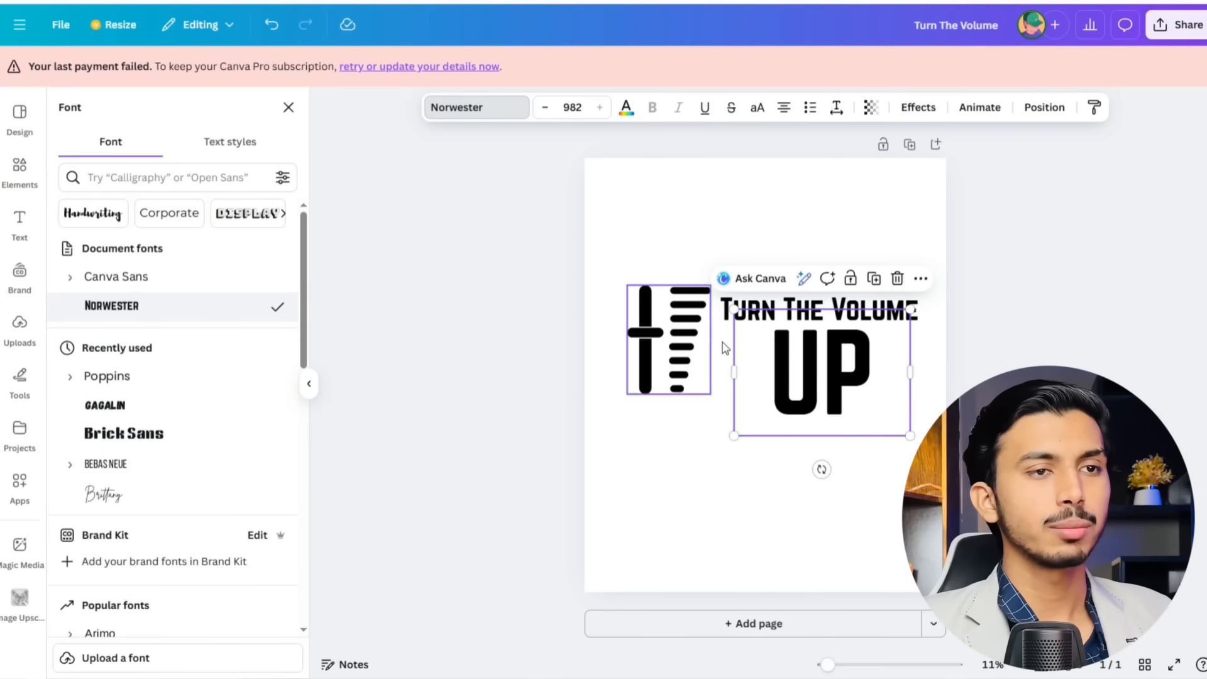
drag(910, 436, 878, 415)
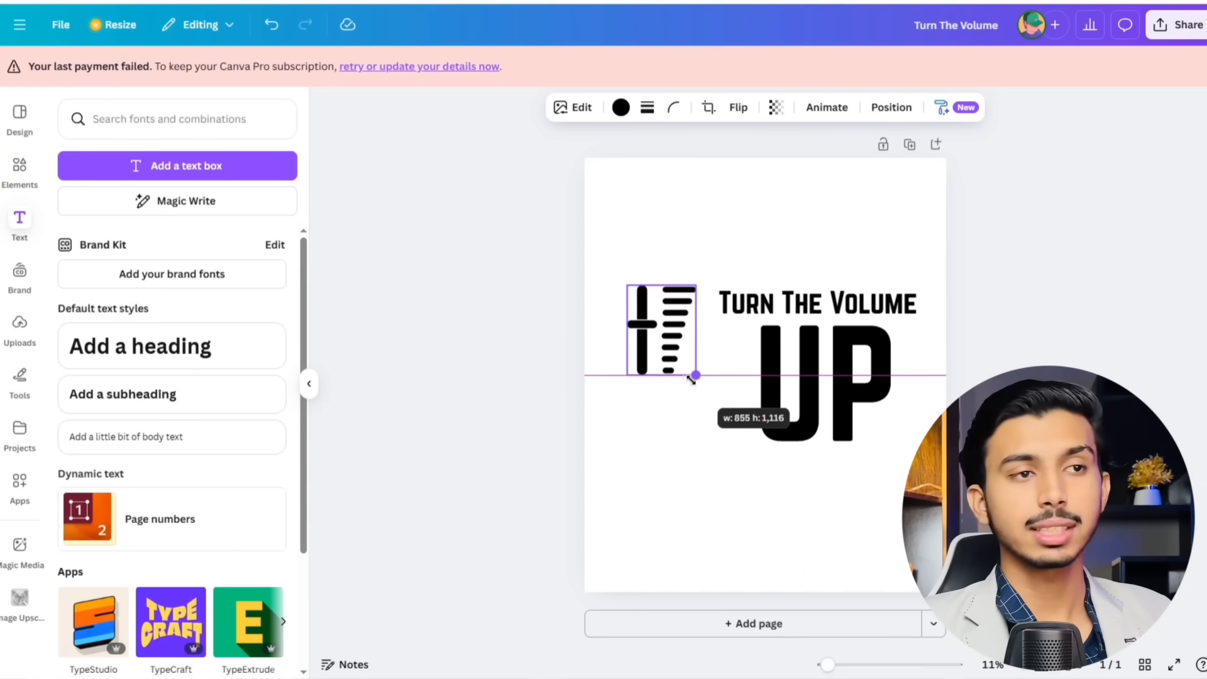
Step: Shrink the slider graphic and arrange both headings beside it, with "UP" at about font size 1294 under "Turn The Volume"
drag(696, 377, 682, 376)
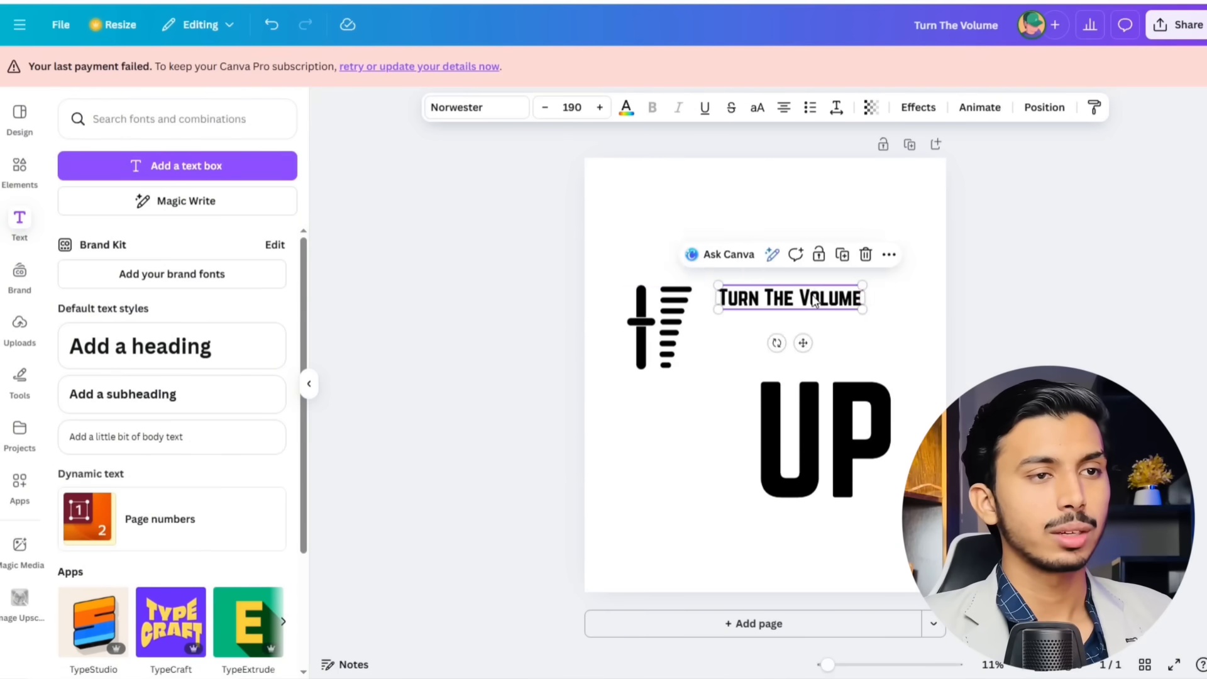
drag(813, 294, 805, 291)
drag(830, 437, 821, 387)
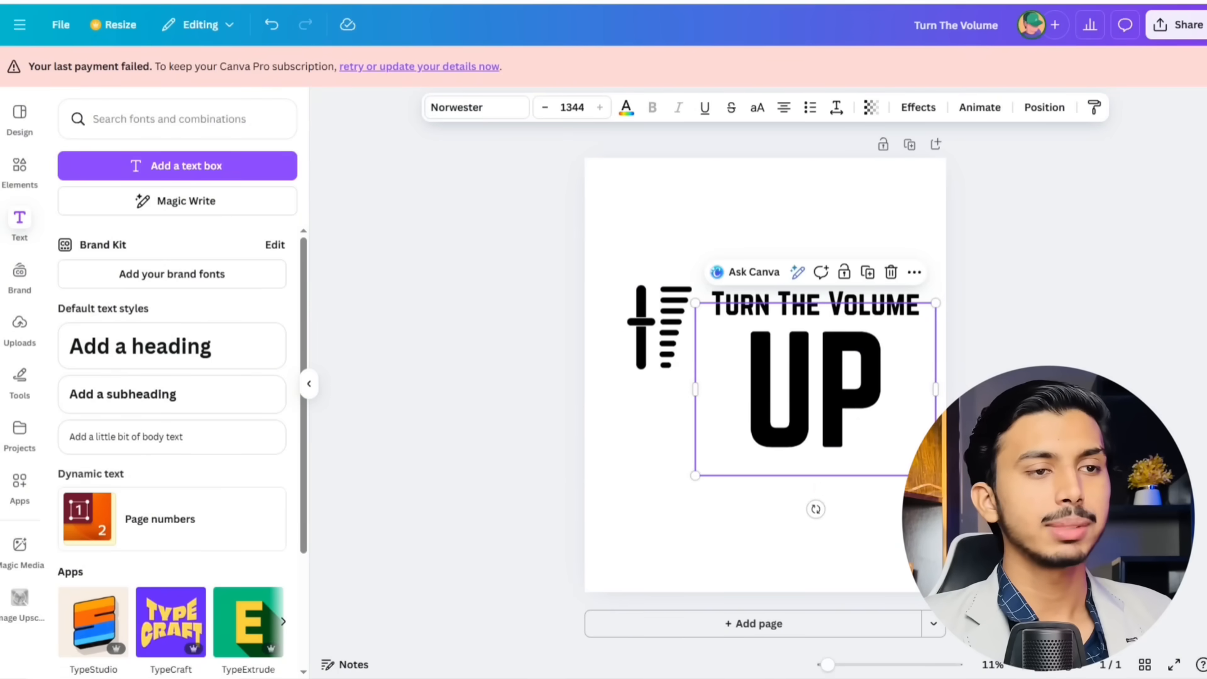
drag(935, 475, 926, 469)
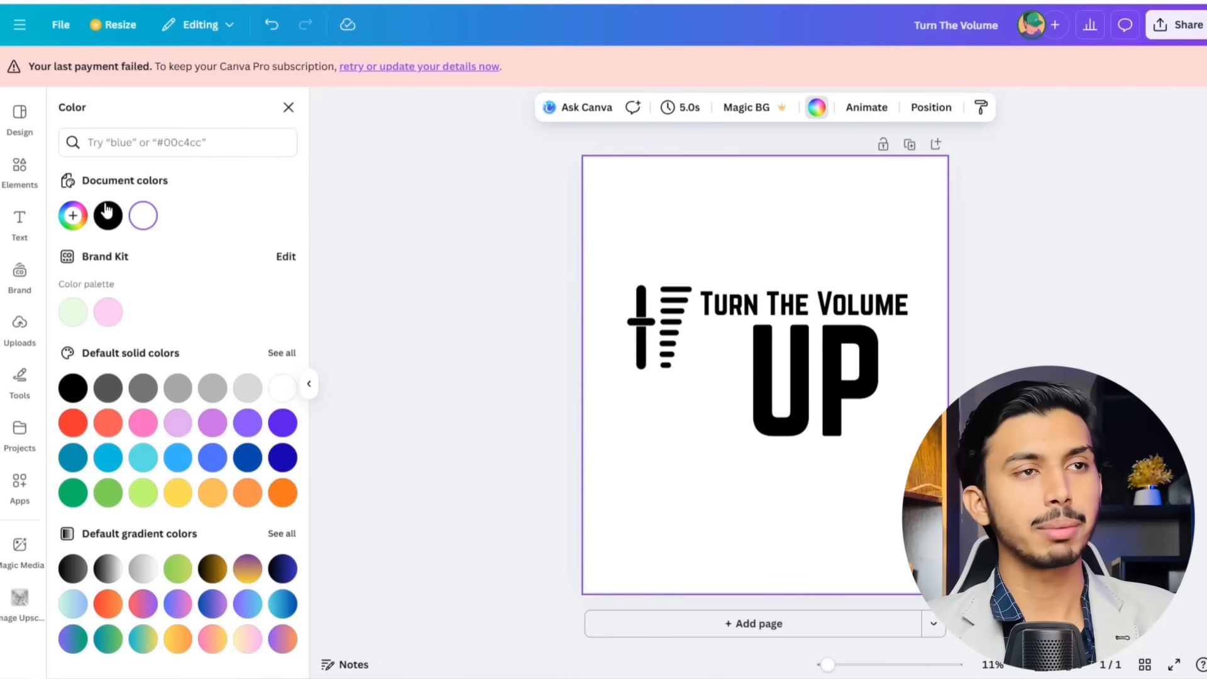
Step: Set the page background to black and recolour the slider graphic and both headings white
click(108, 213)
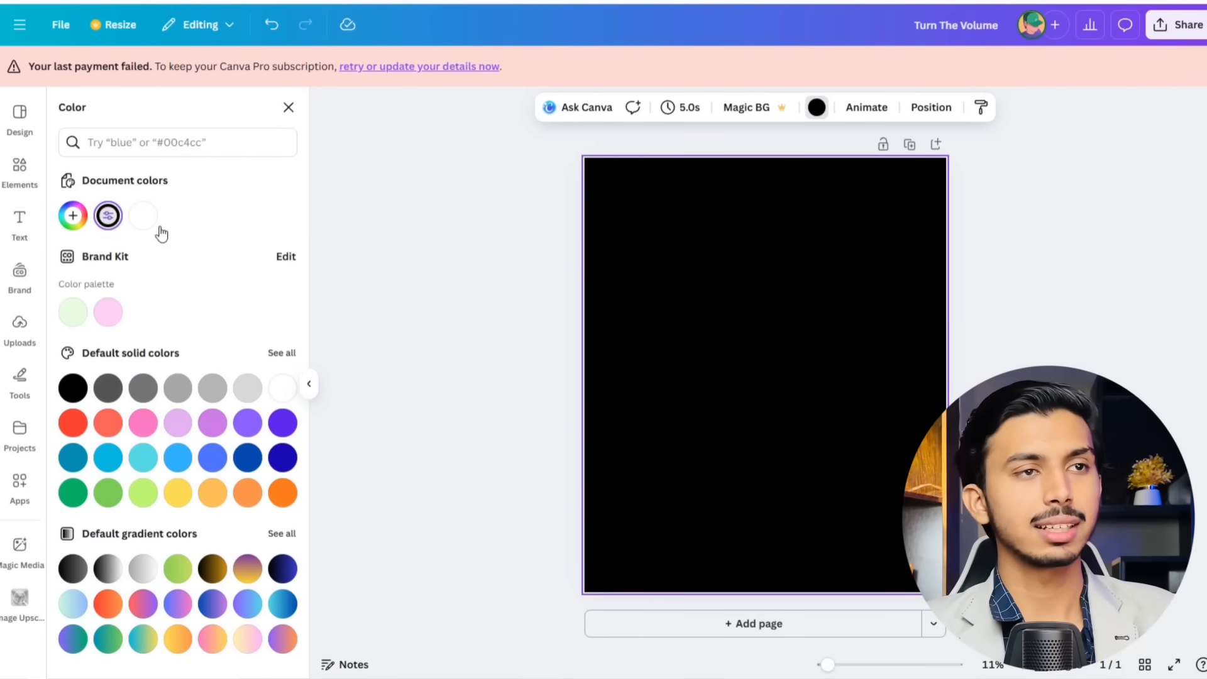
click(670, 308)
click(144, 216)
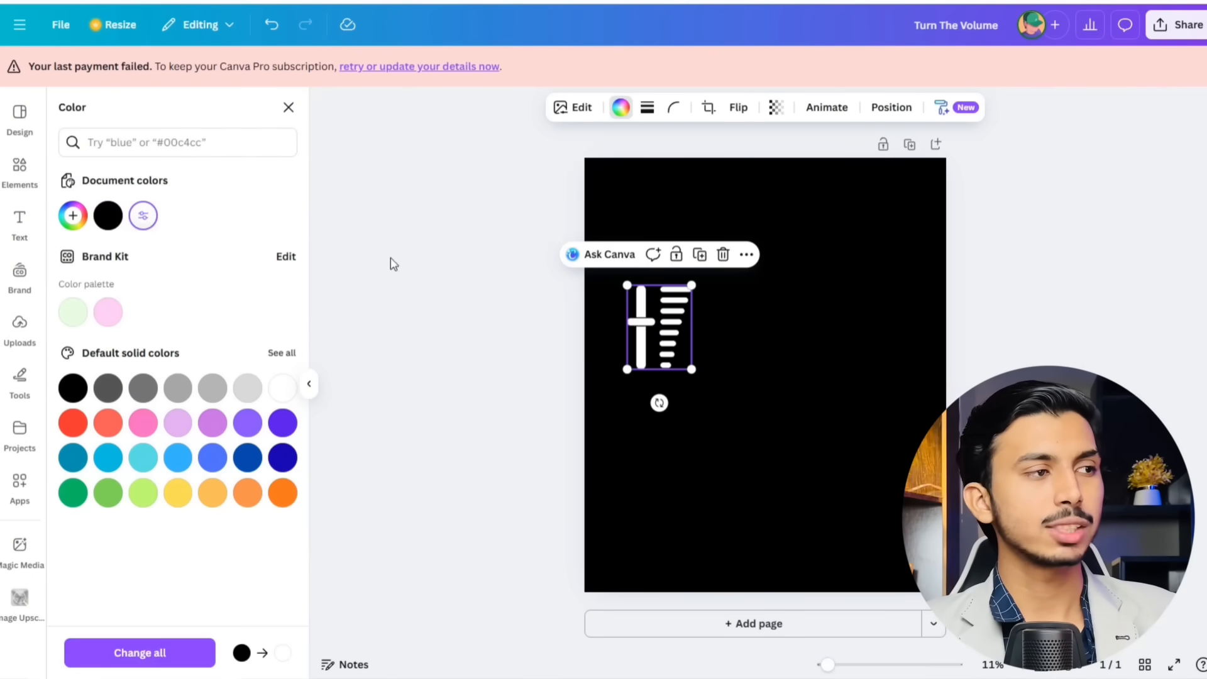
click(780, 330)
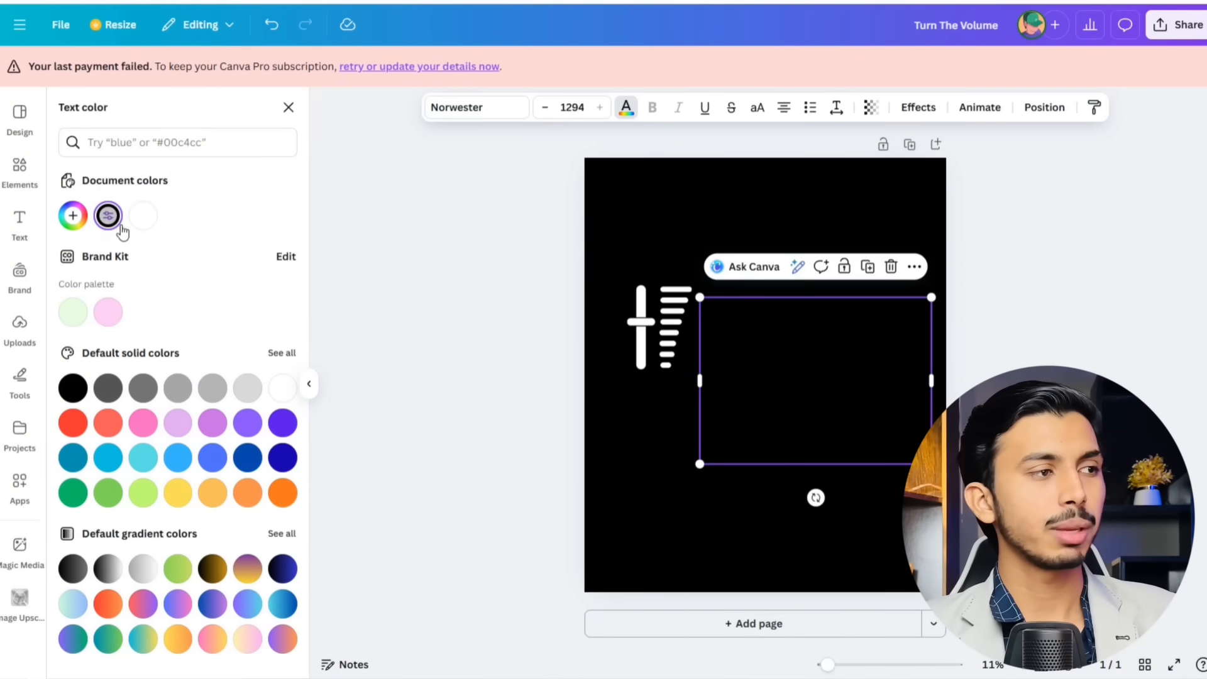
click(143, 216)
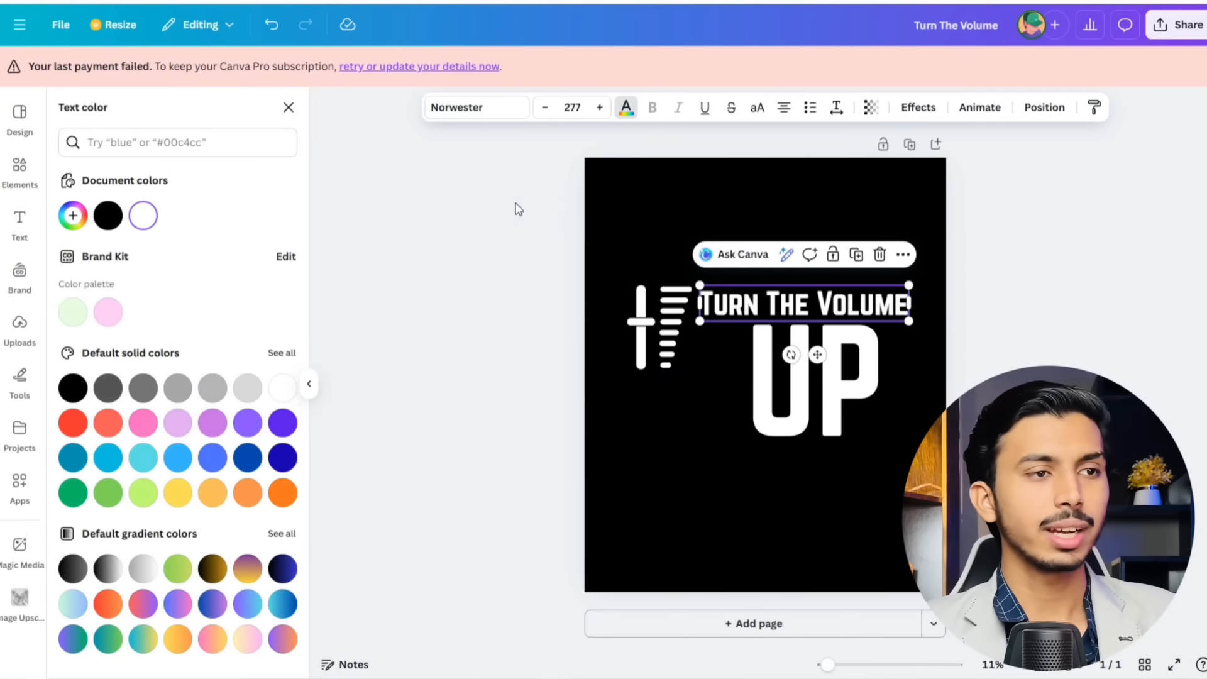
key(Escape)
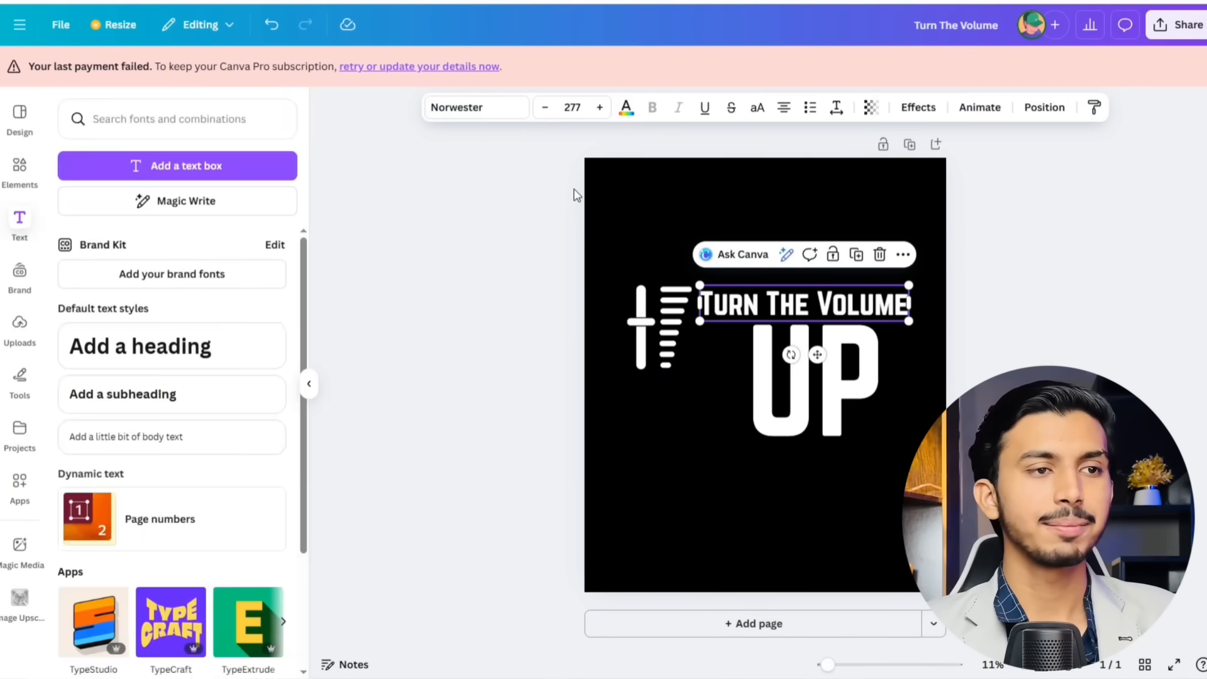
Step: Try an amber yellow on the "UP" heading and set it back to white
click(609, 235)
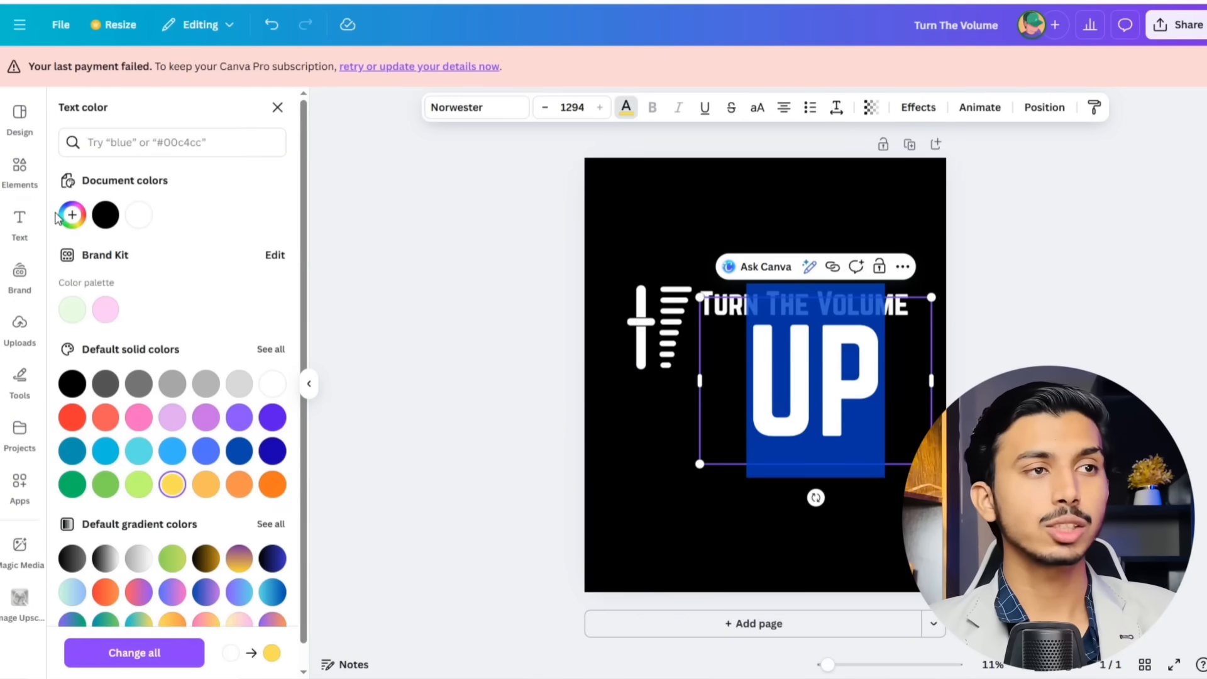
click(73, 215)
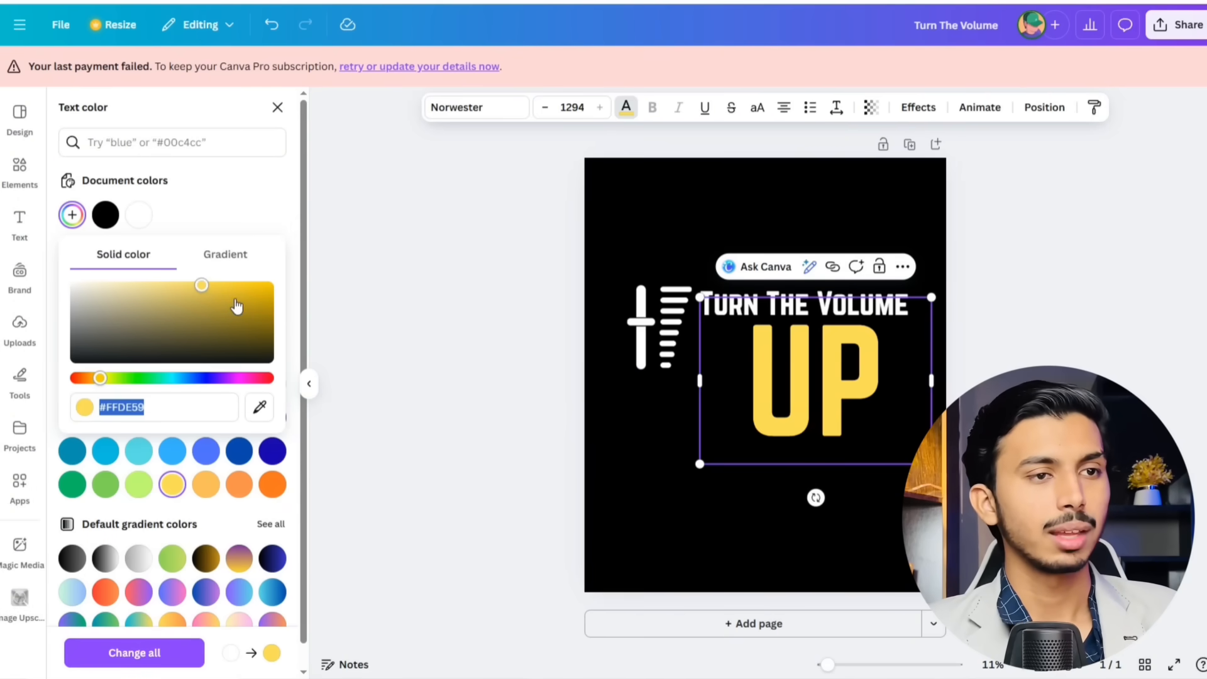
drag(235, 307, 272, 282)
click(175, 221)
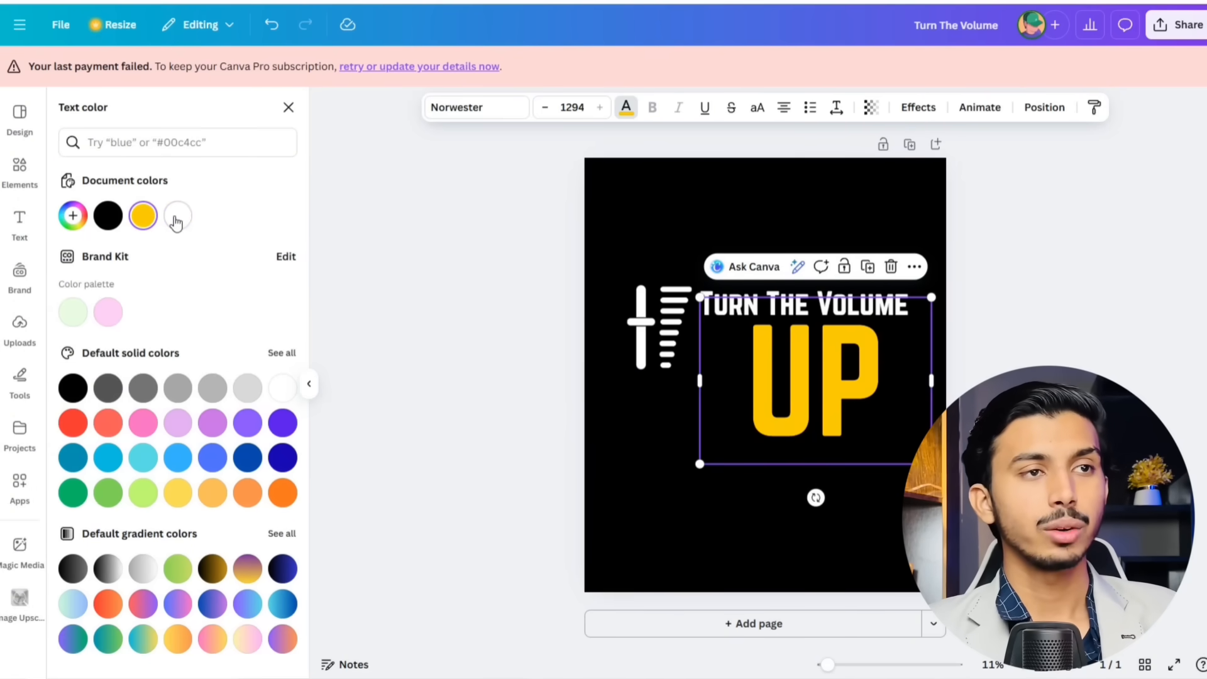
click(175, 222)
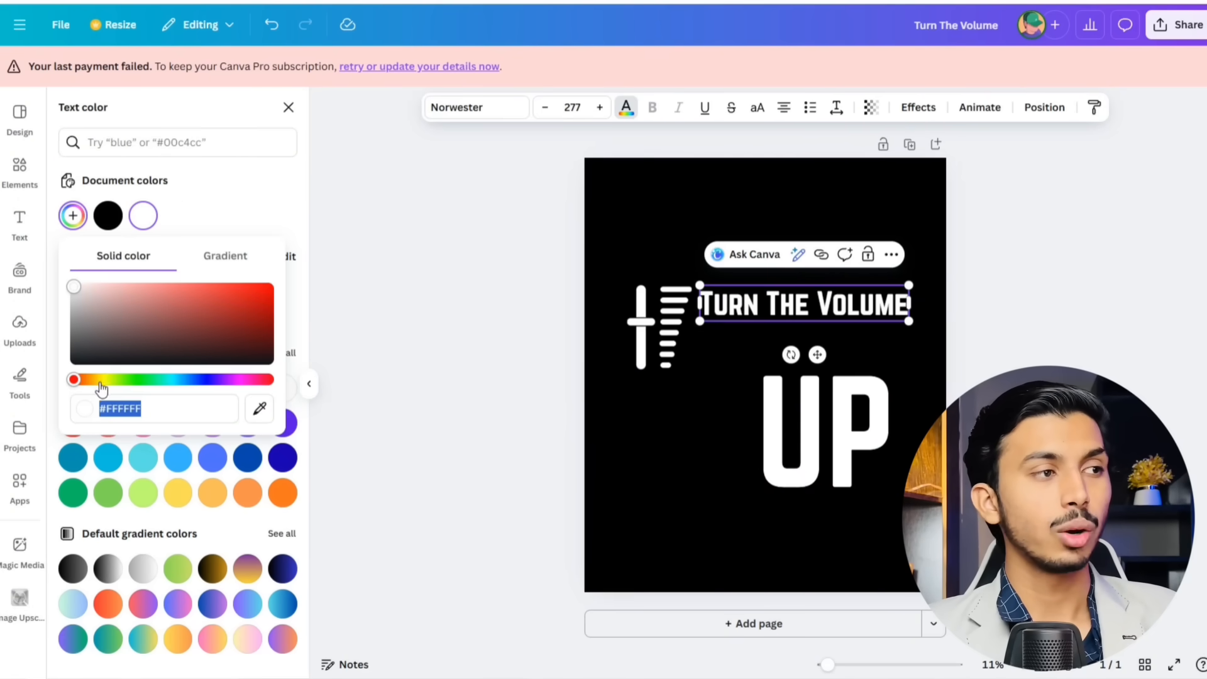
Step: Colour the word "Volume" yellow (#FFDE00) and move the "UP" heading closer beneath the "Turn The Volume" line
drag(99, 381, 103, 382)
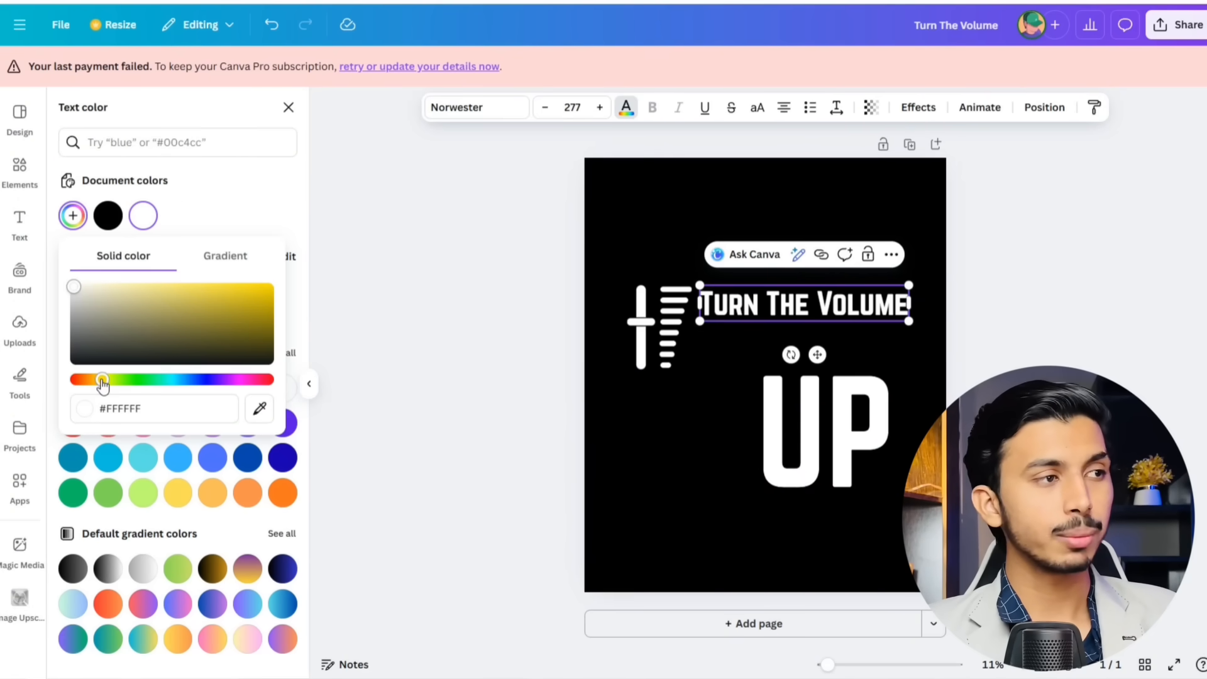
drag(264, 293, 285, 278)
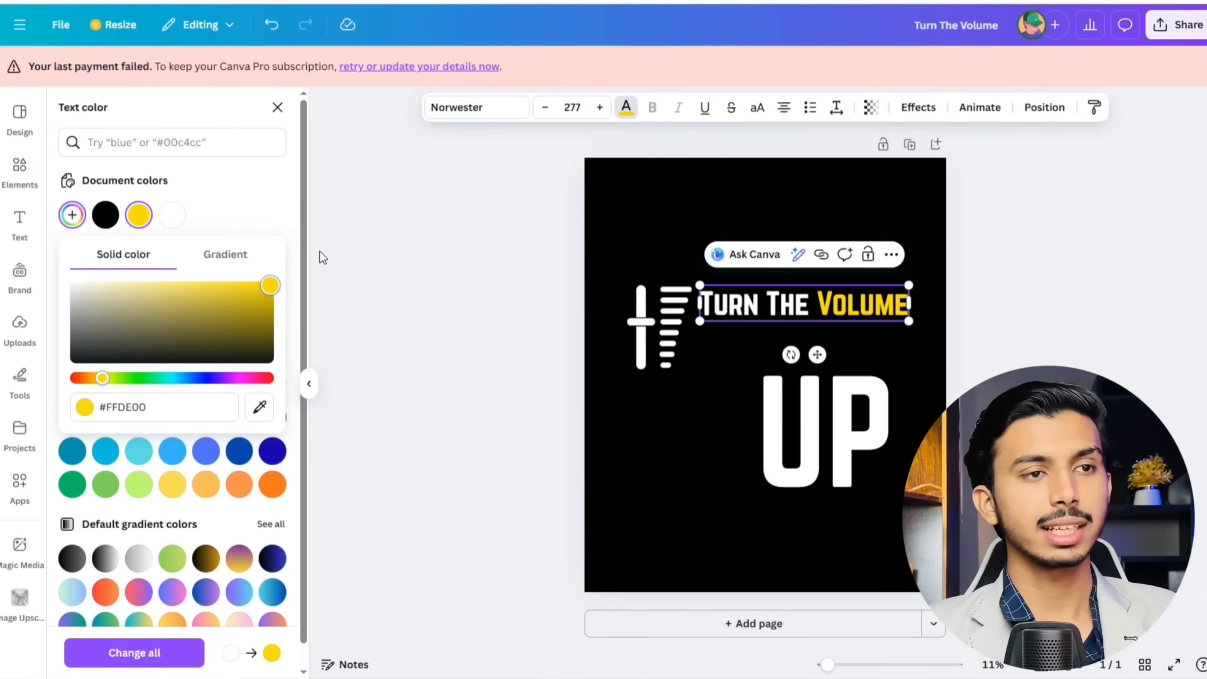
click(790, 415)
drag(833, 430, 827, 384)
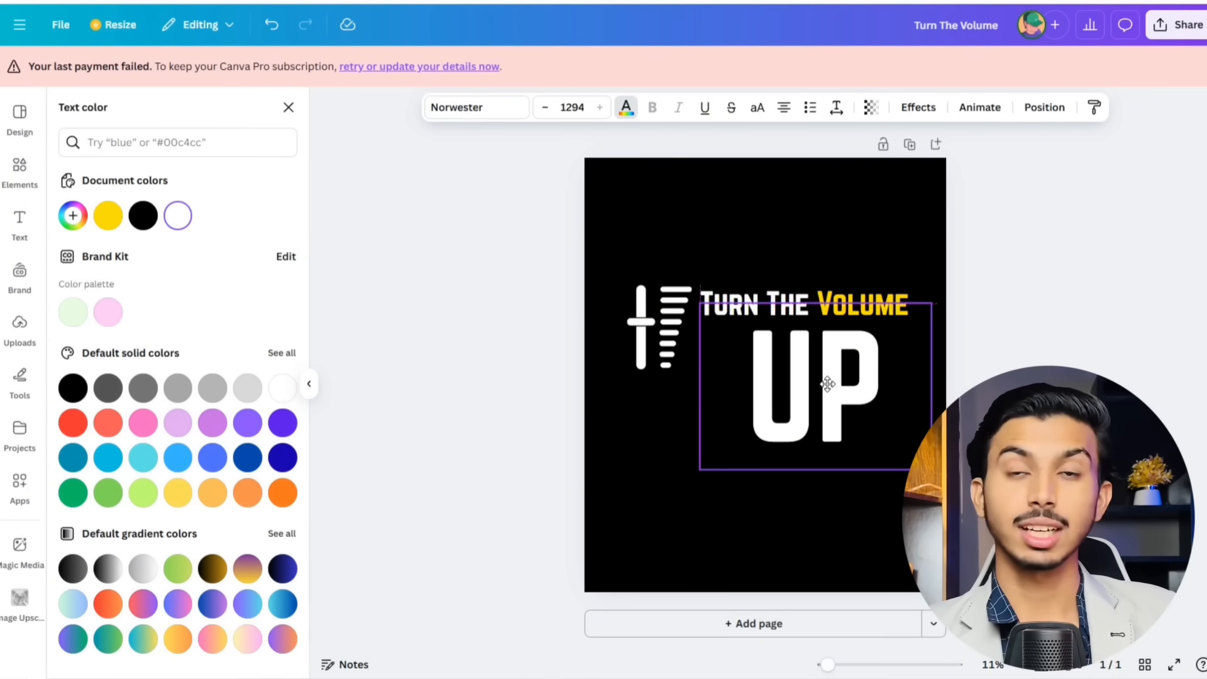
click(674, 161)
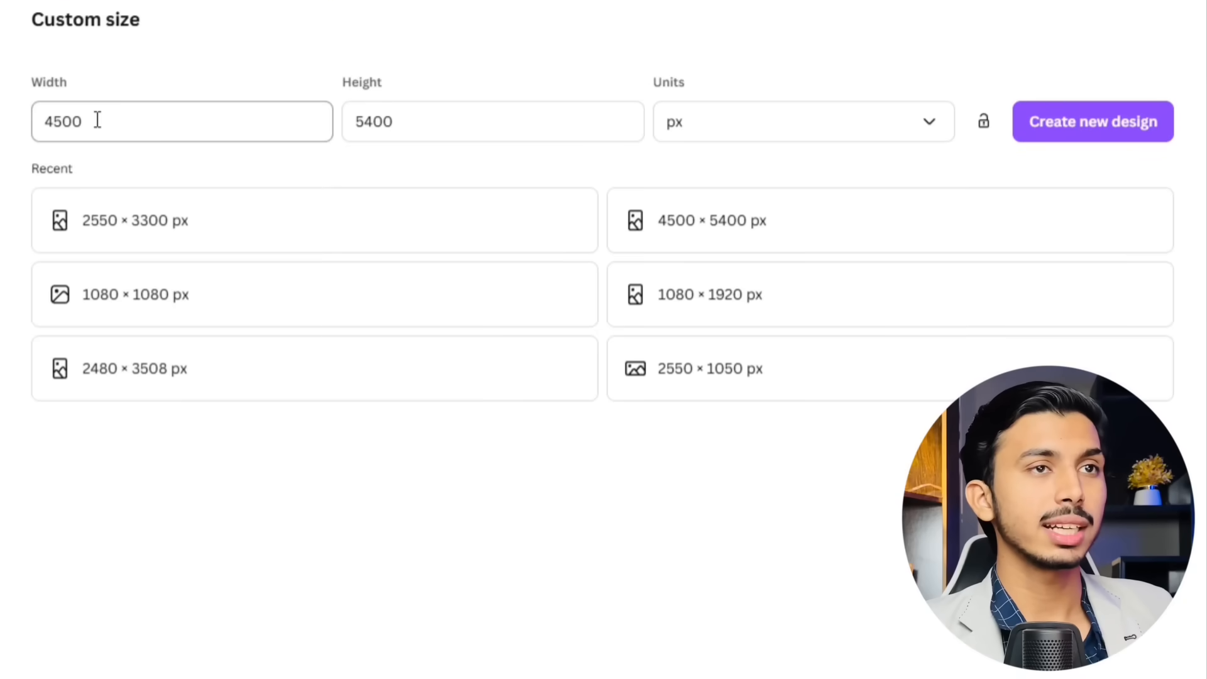
Step: Create a new blank 4500 × 5400 px design and place a heading reading "Turn" in the upper part of the page
drag(88, 116, 43, 121)
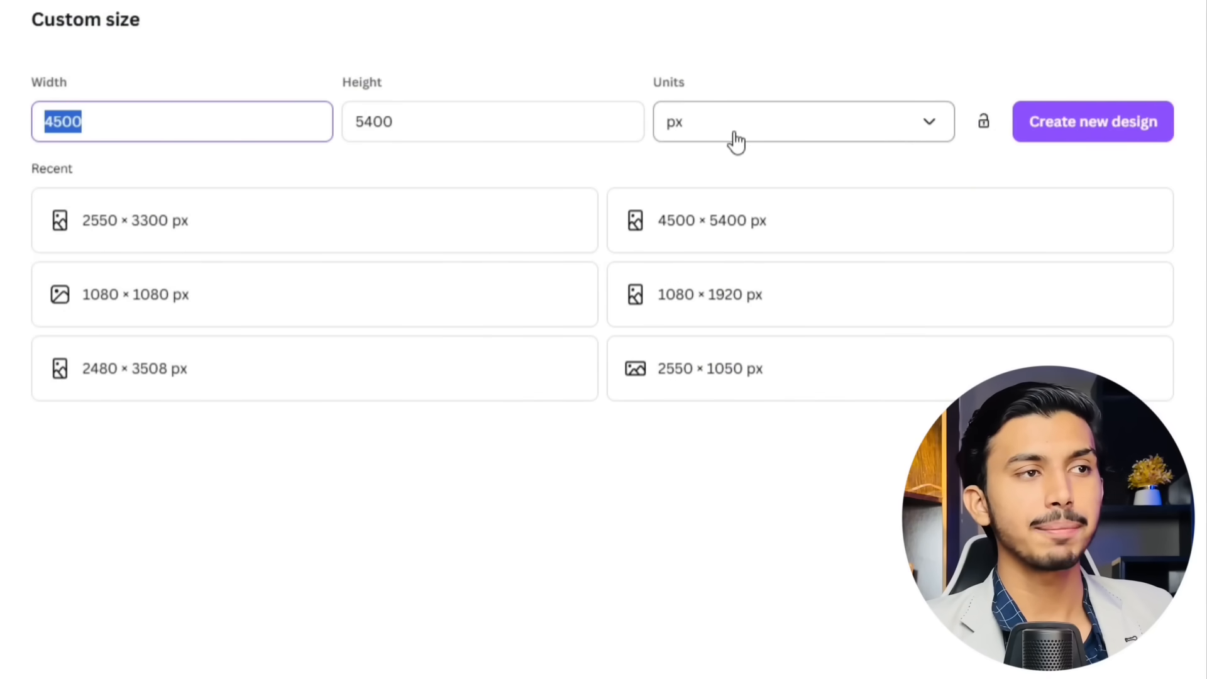
click(1097, 125)
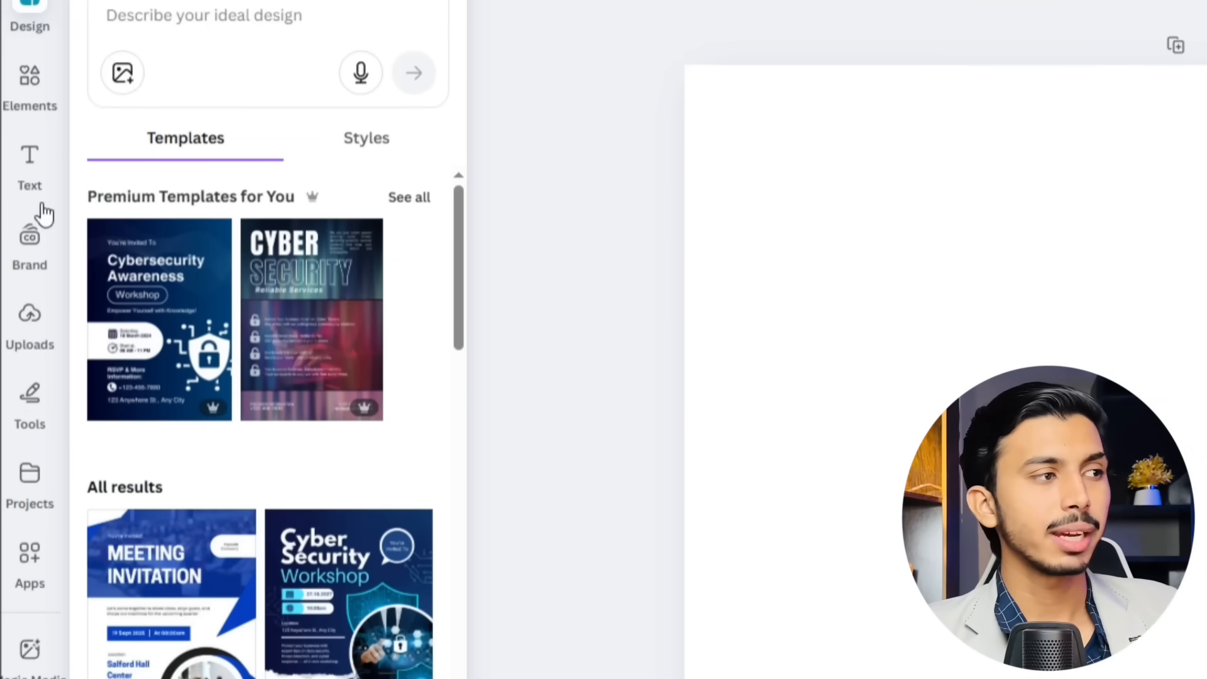
click(19, 221)
click(113, 347)
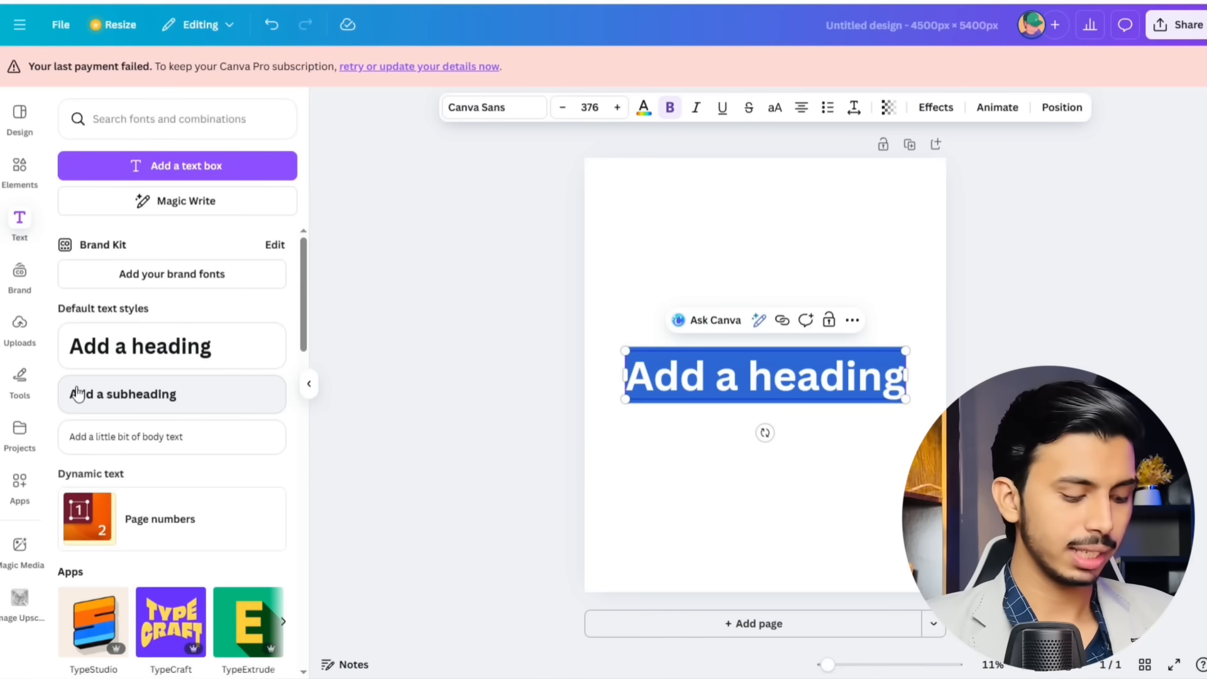
text(Turn)
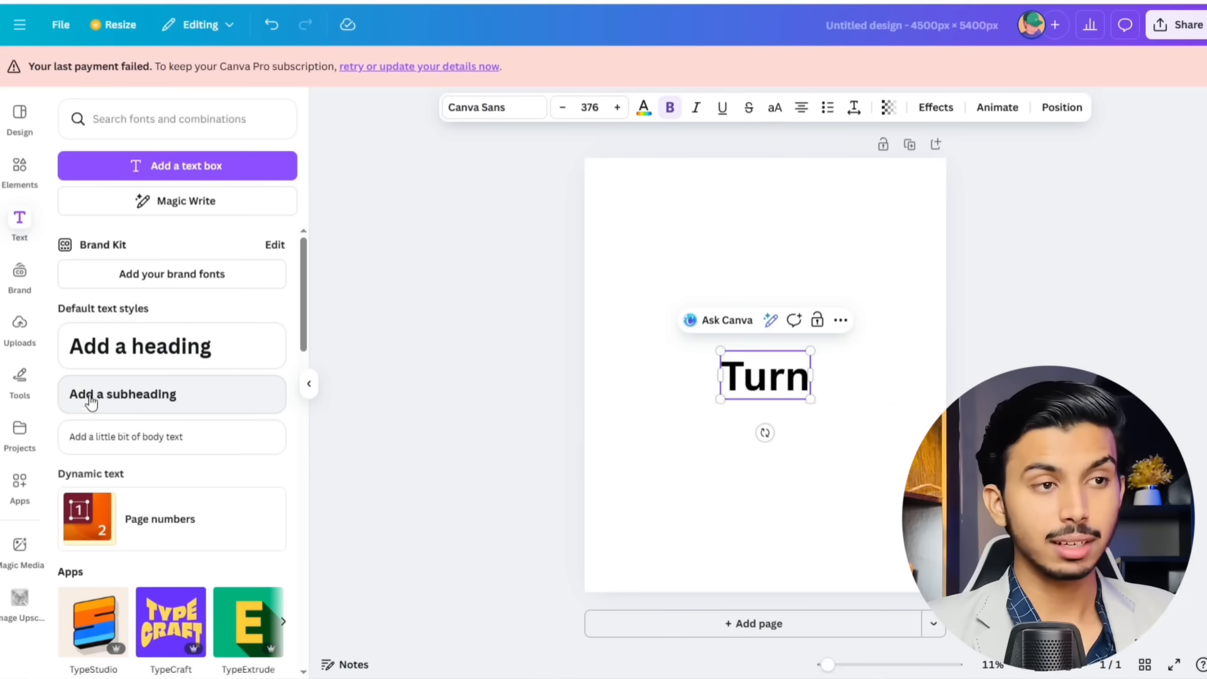
drag(785, 375, 786, 263)
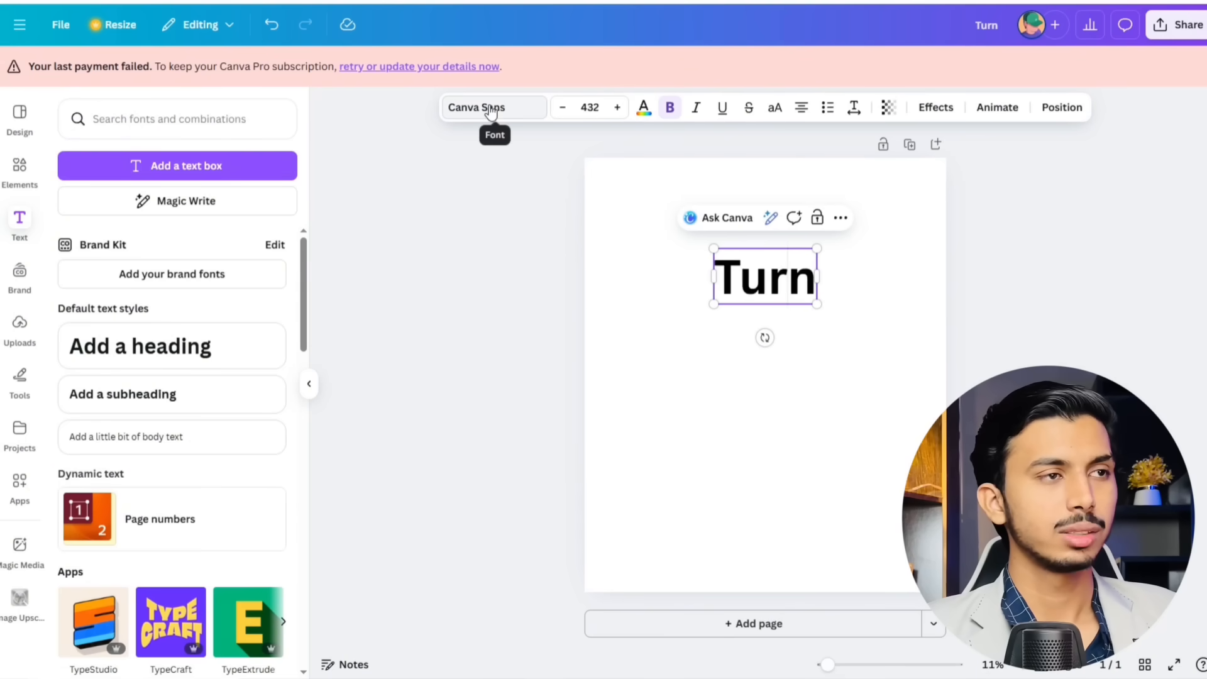
Step: Change the "Turn" heading to the Norwester font and enlarge it slightly
click(491, 111)
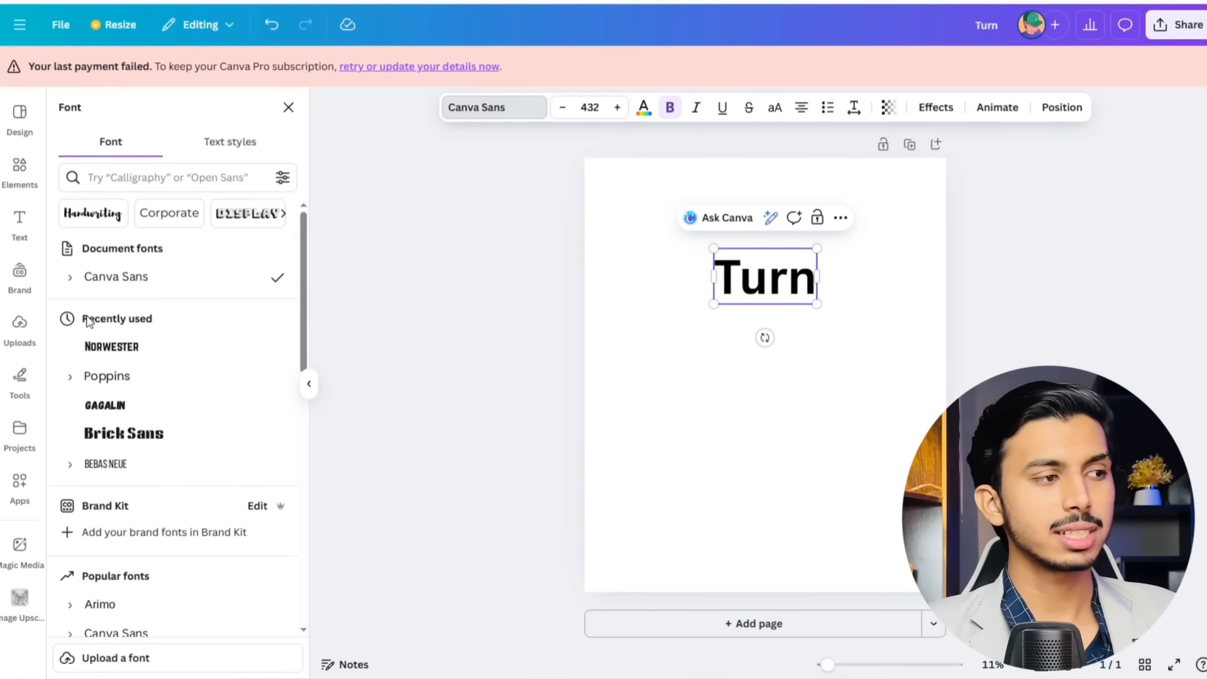
click(131, 351)
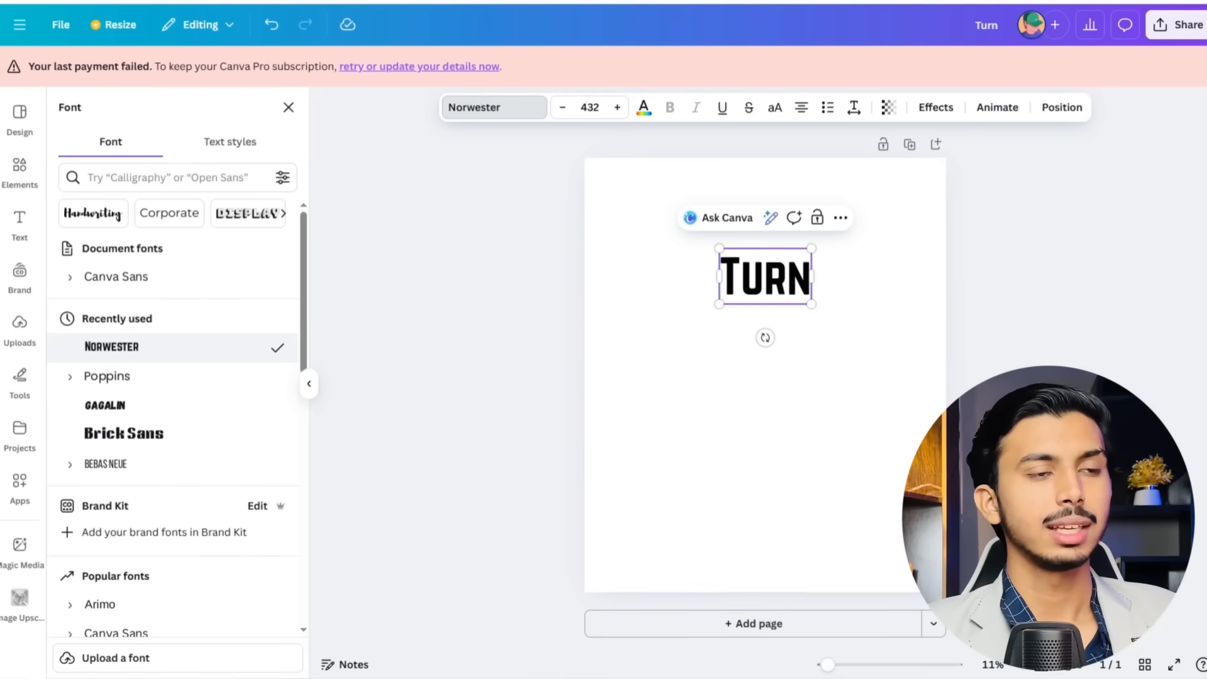
drag(813, 300, 821, 306)
Step: Add a "THE" heading beneath "Turn" and set its font to Brick Sans
click(166, 350)
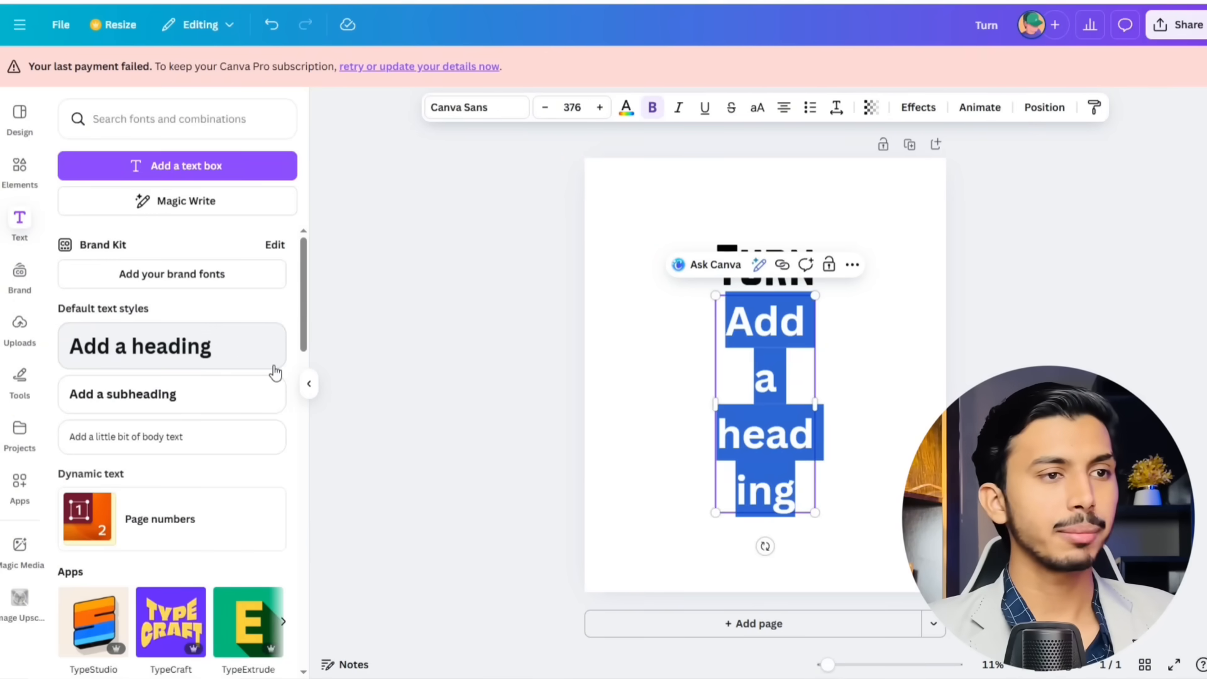
text(THE)
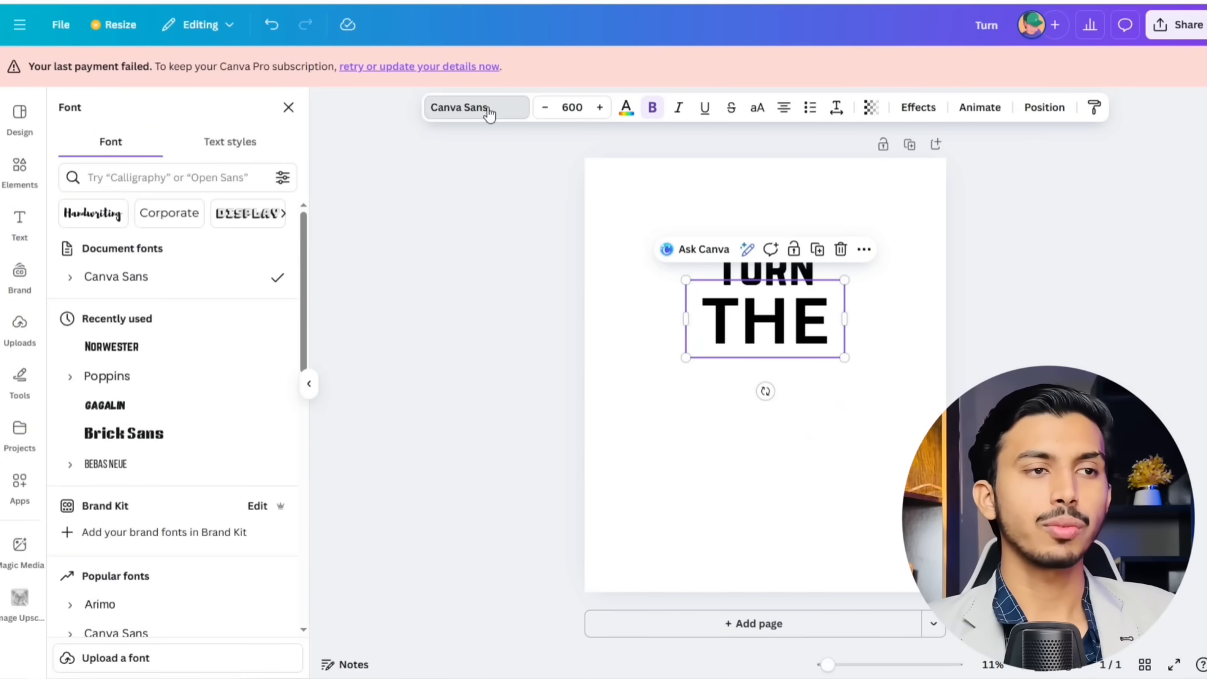
scroll(172, 396, down, 2)
click(96, 357)
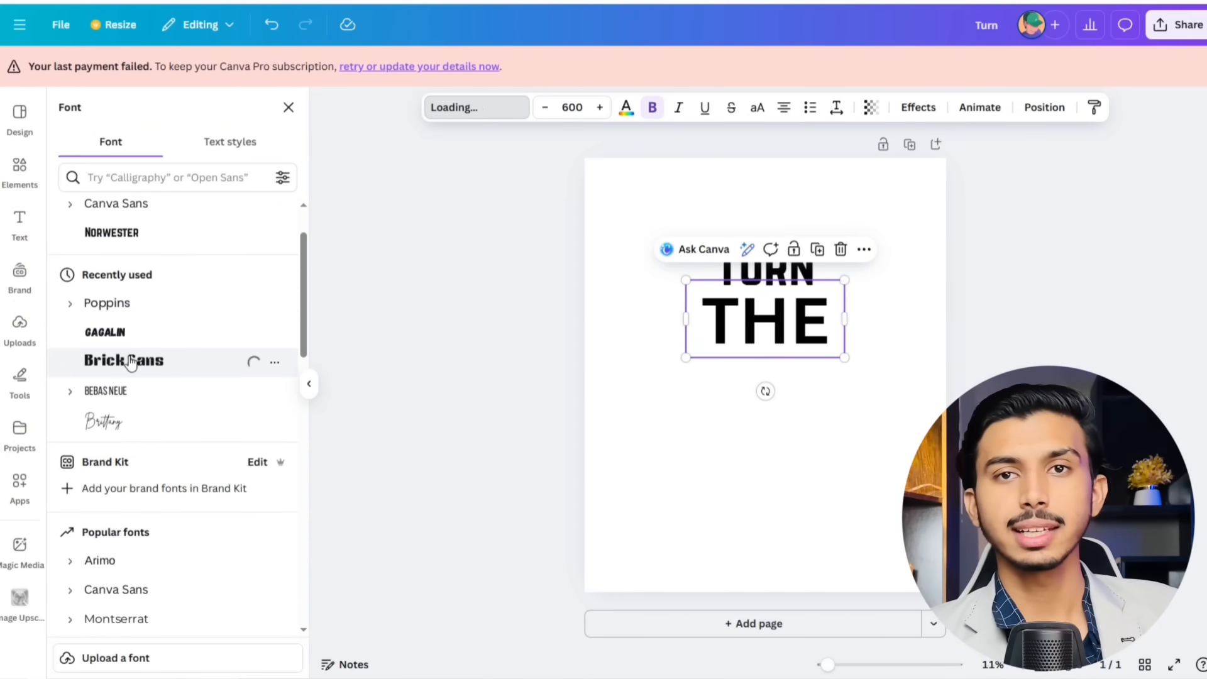
mouse_move(755, 324)
mouse_down()
mouse_move(778, 321)
mouse_move(763, 328)
mouse_up()
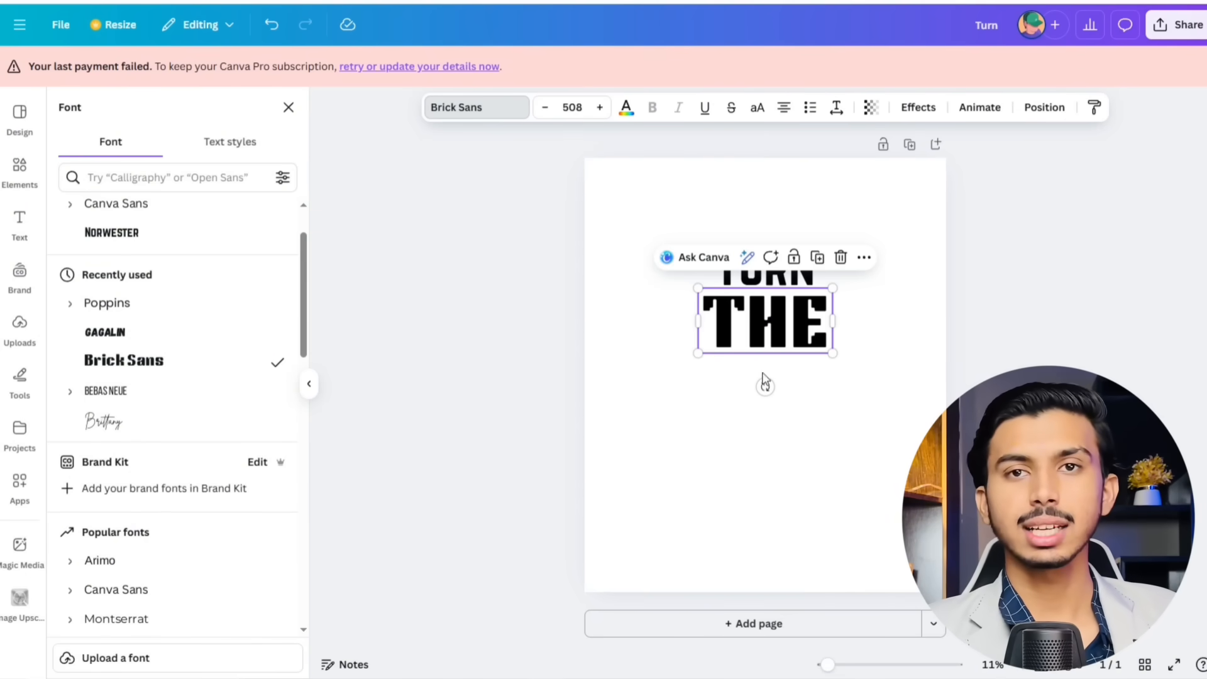
click(767, 450)
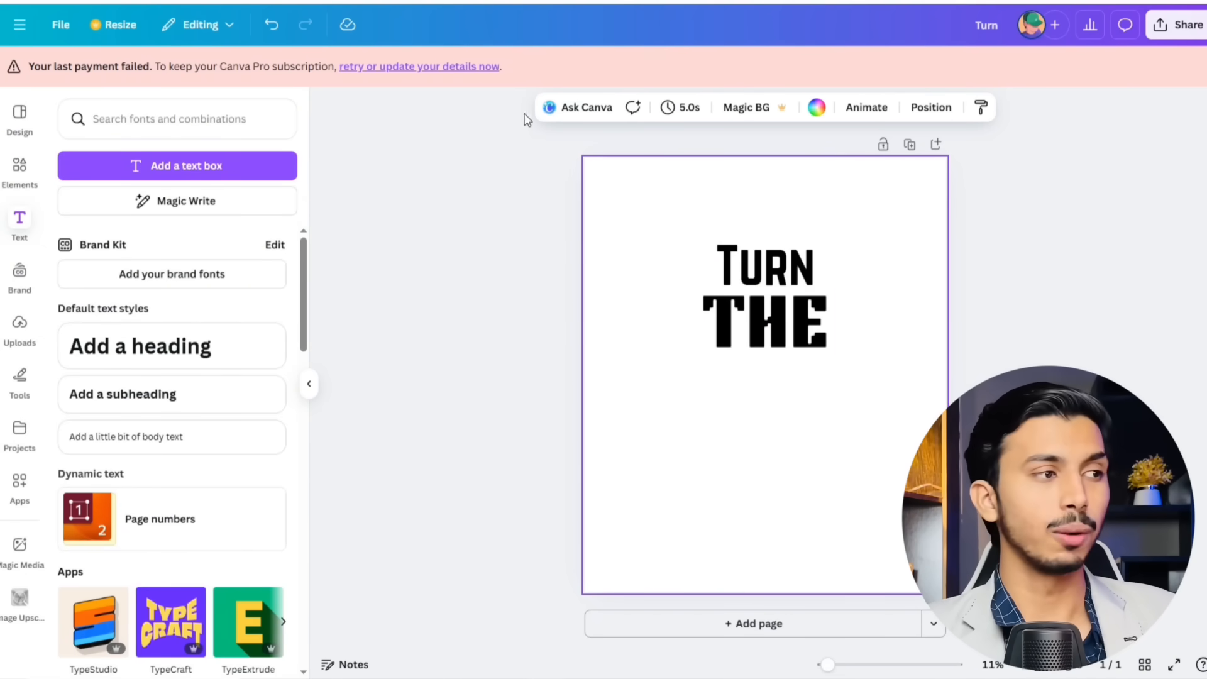
Step: Add a "Volume" heading beneath "THE" in the Norwester font at about font size 438
click(161, 350)
text(Volume)
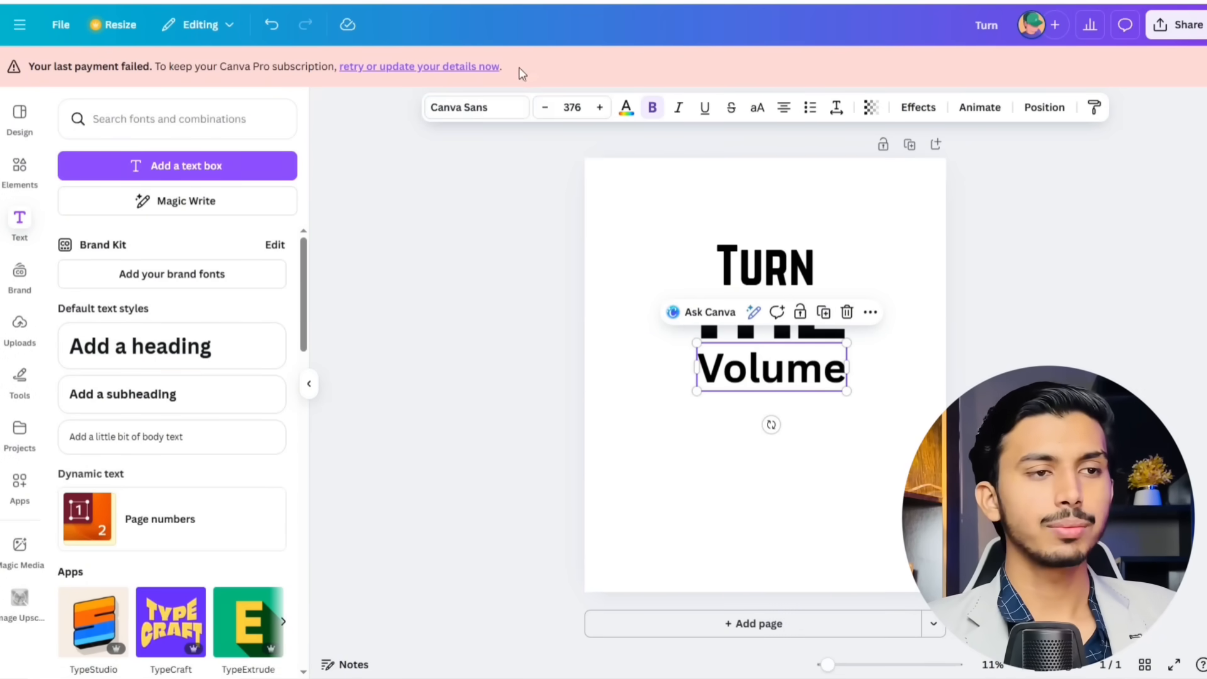
click(458, 108)
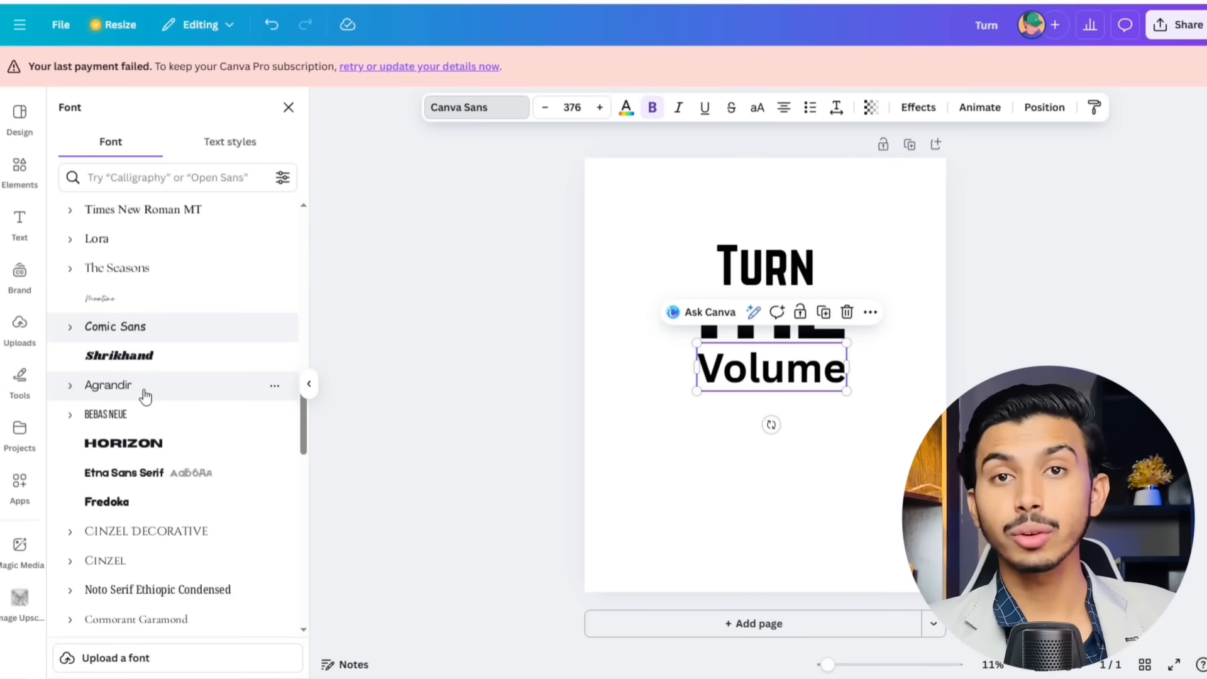
scroll(139, 408, up, 3)
scroll(122, 314, up, 6)
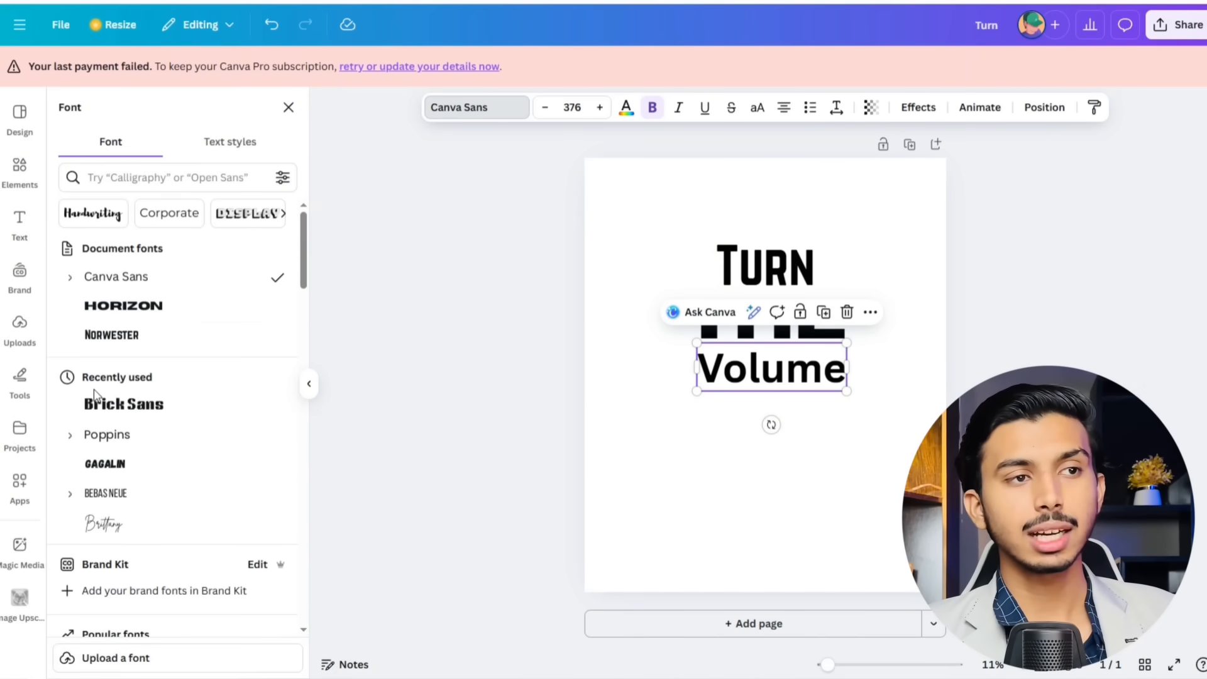
click(116, 335)
drag(833, 390, 780, 370)
click(785, 425)
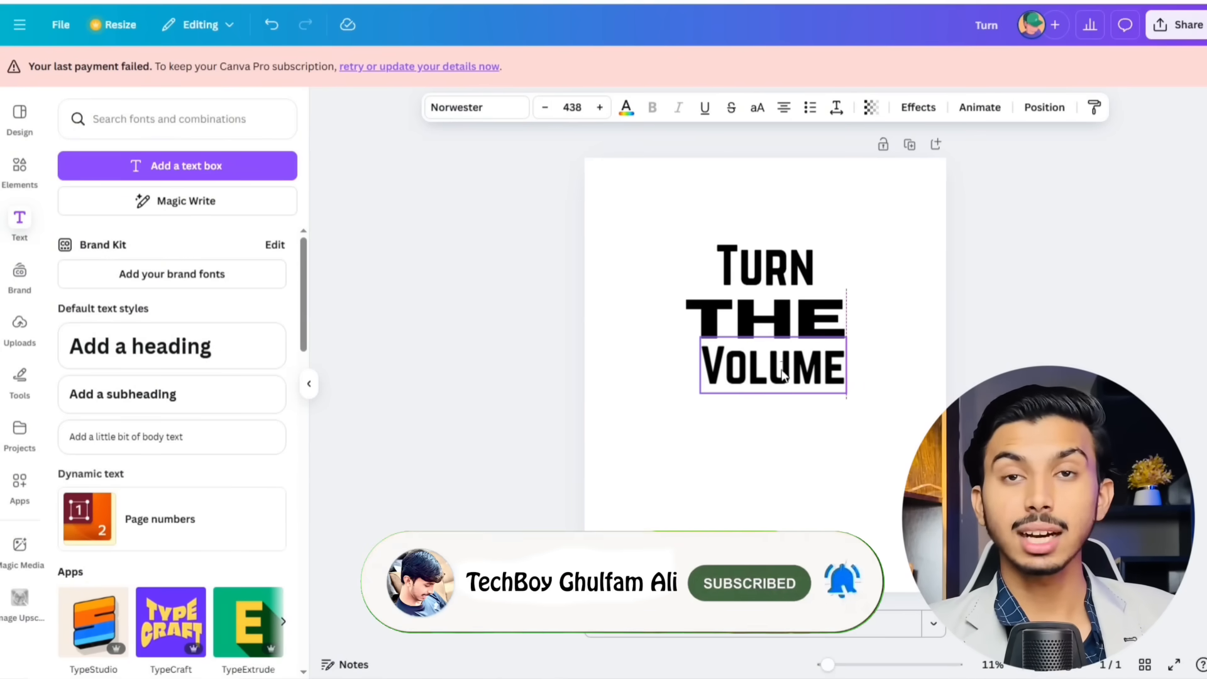
click(832, 466)
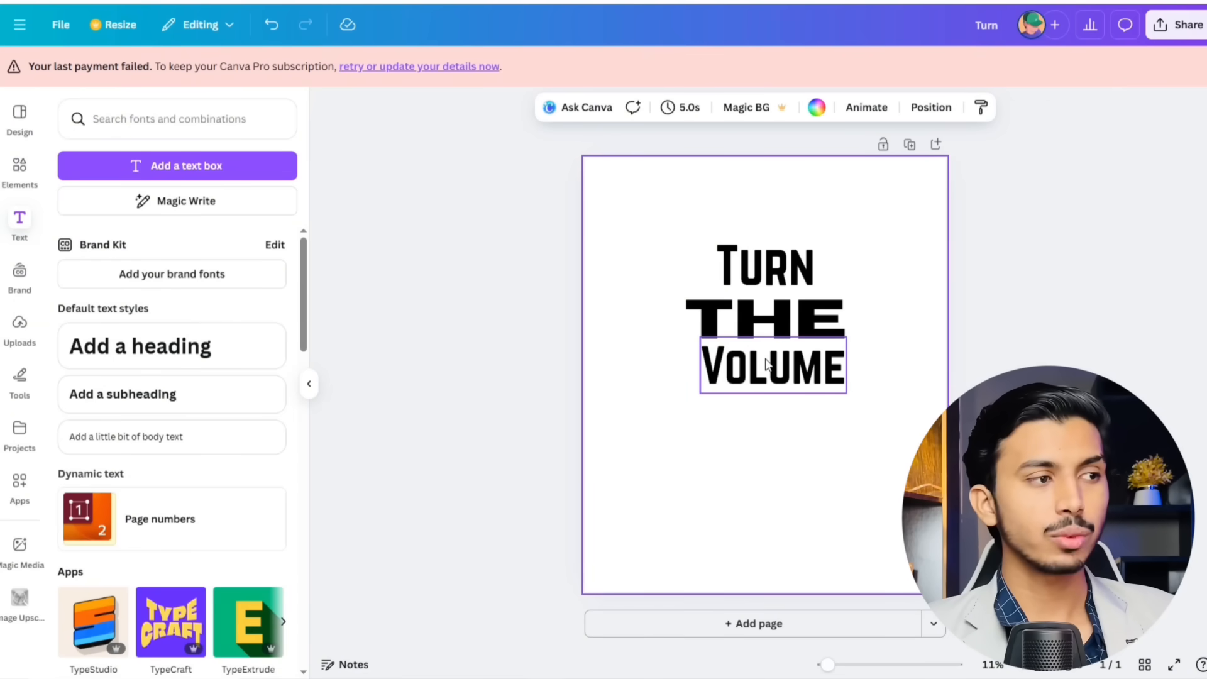
Step: Add an "UP" heading beneath "Volume", change its font to Horizon and enlarge it to finish the stacked text
click(156, 356)
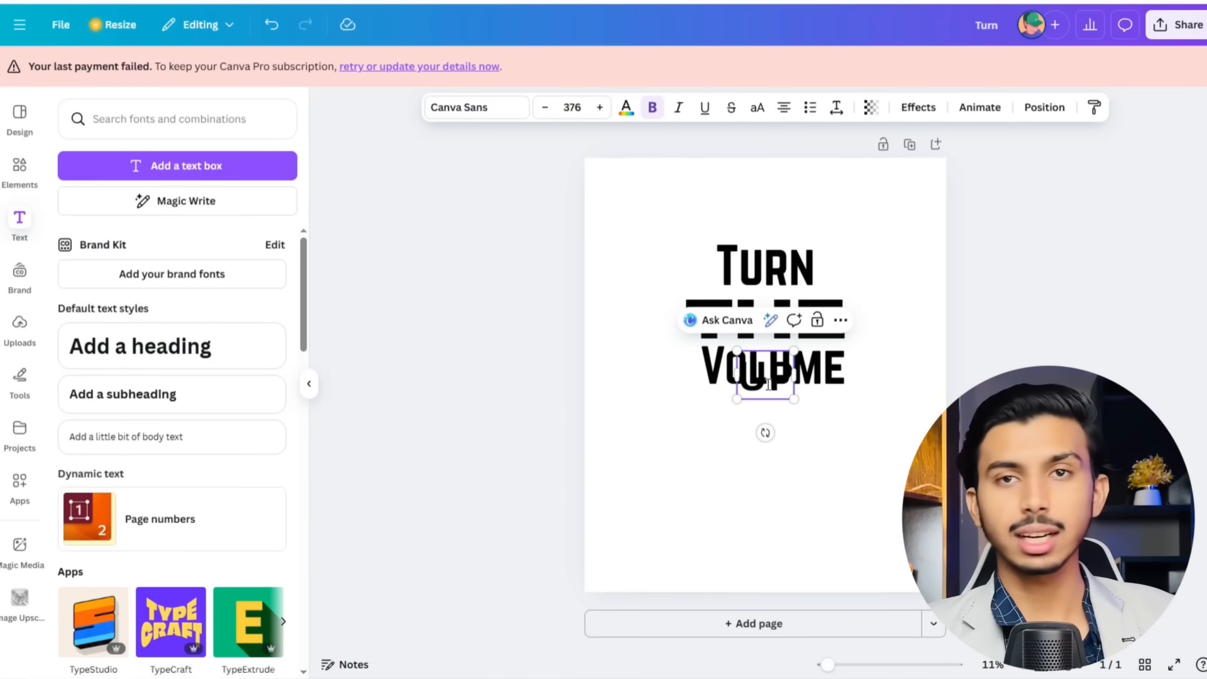
drag(767, 386, 767, 413)
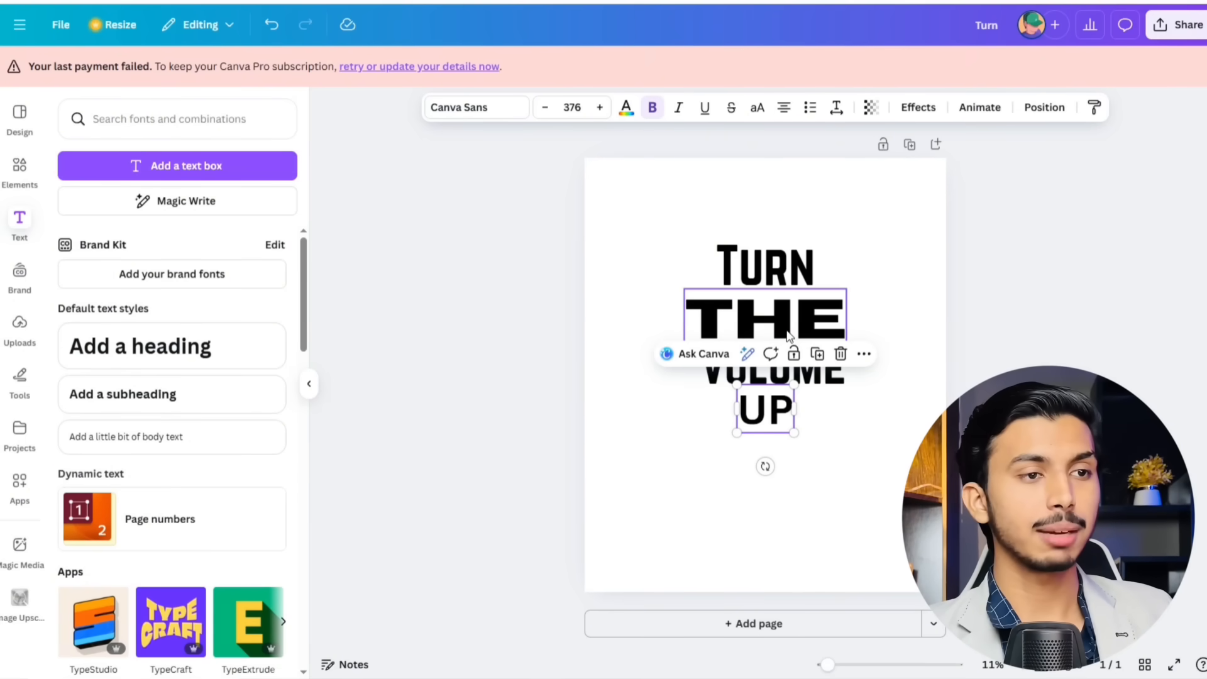
click(476, 107)
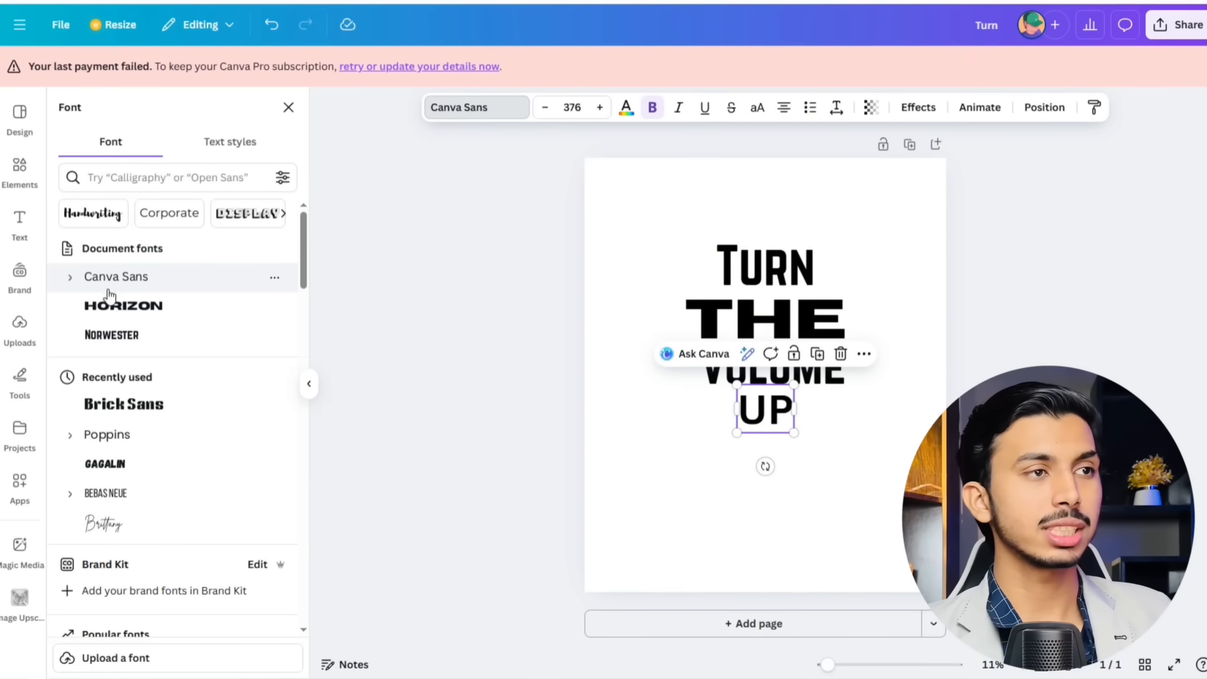
click(123, 306)
drag(808, 433, 910, 493)
drag(842, 443, 807, 441)
click(836, 535)
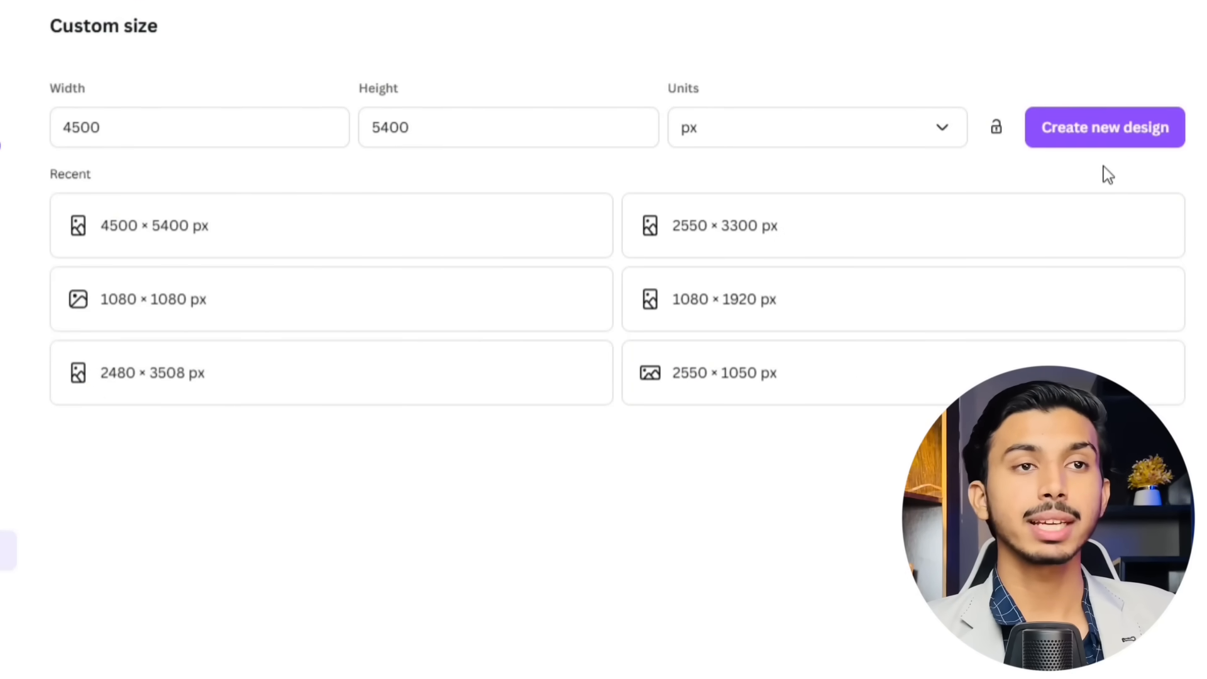
Step: Create another new design with a custom size of 4500 × 5400 px
click(1114, 140)
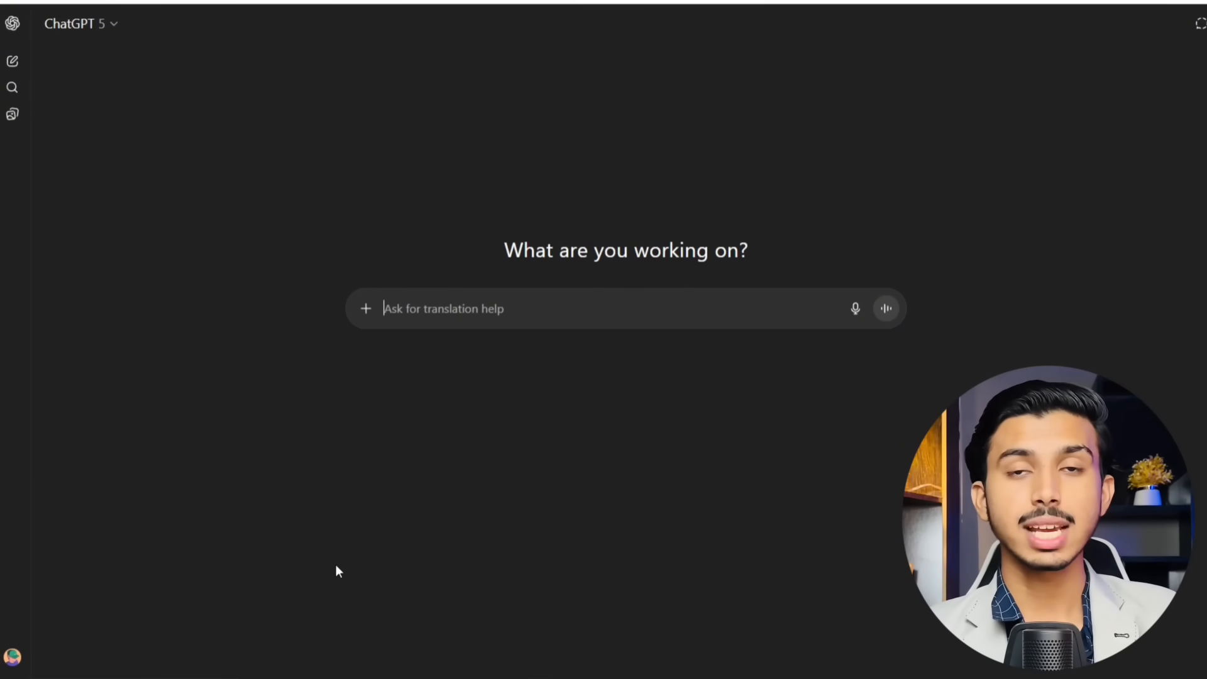
Step: Switch to ChatGPT and enter the prompt "create an image of Zohran Mamdani"
text(create an ima)
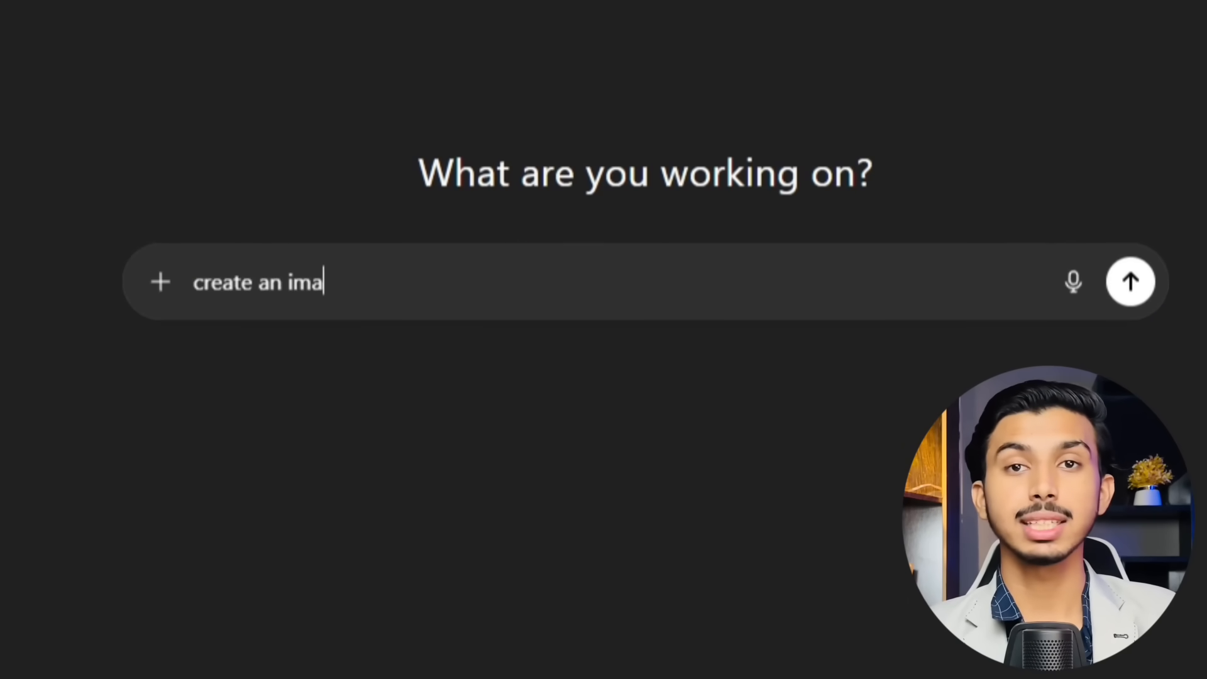
text(ge of Zohran Mamdani)
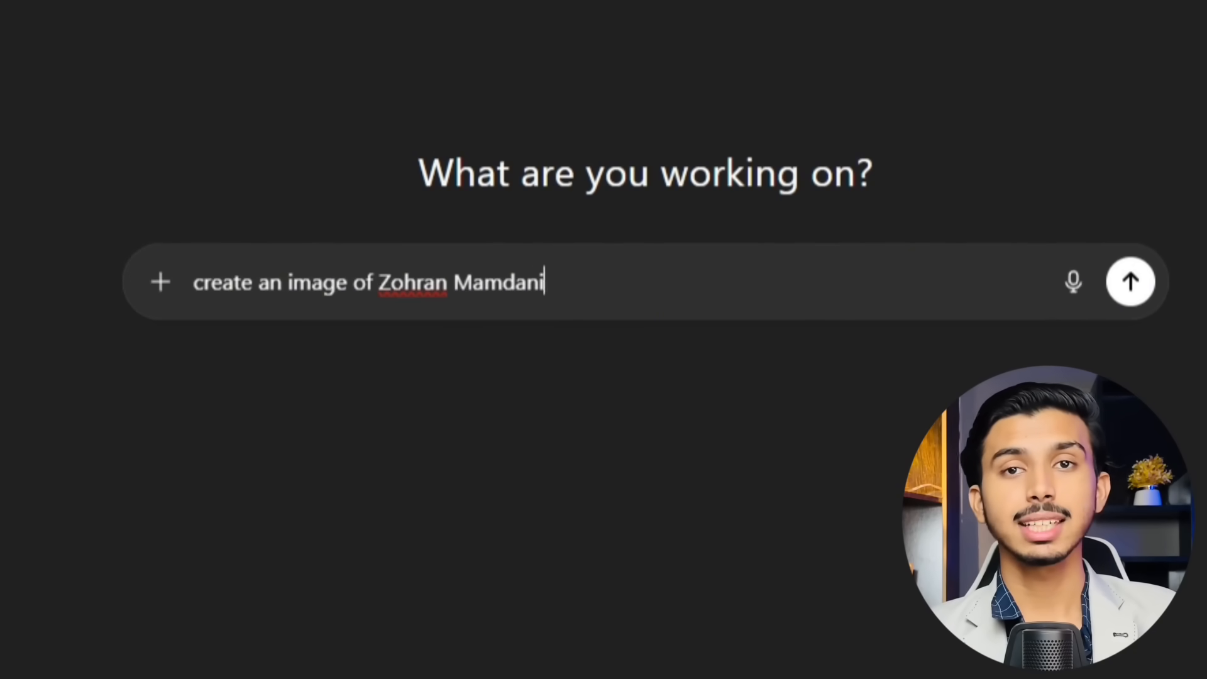
click(161, 283)
click(279, 503)
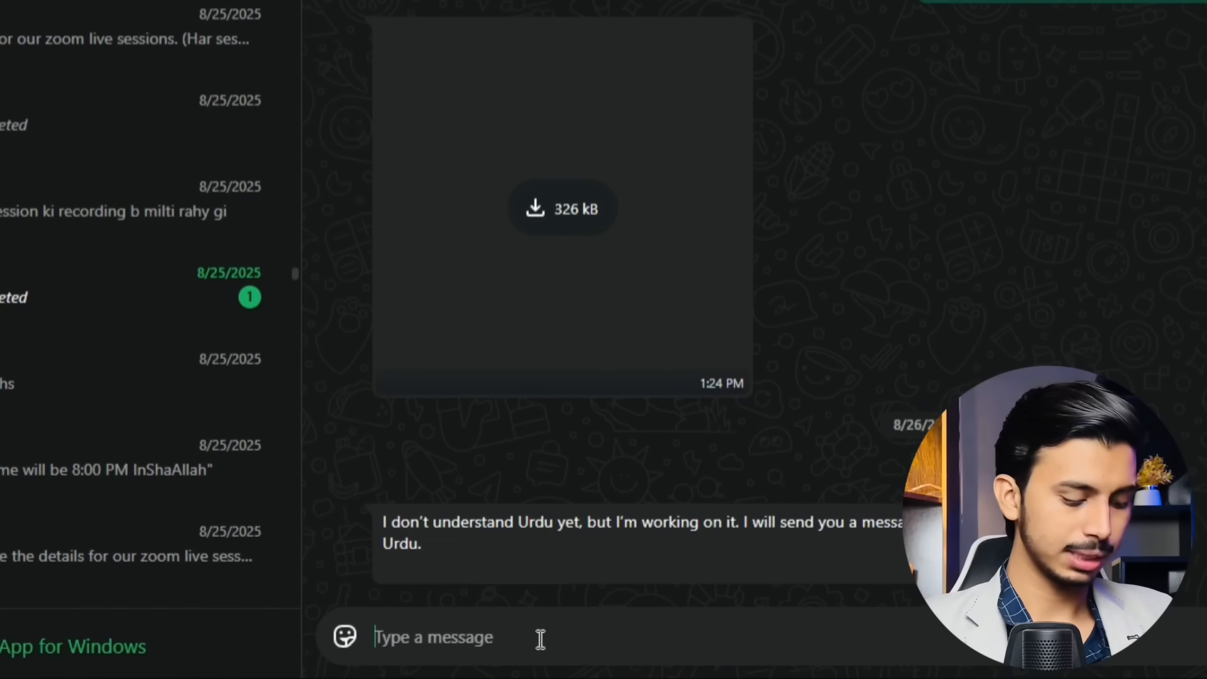
Step: In the WhatsApp Meta AI chat, send the prompt "/imagine Create a professional image of Zohran Mamdani"
text(/)
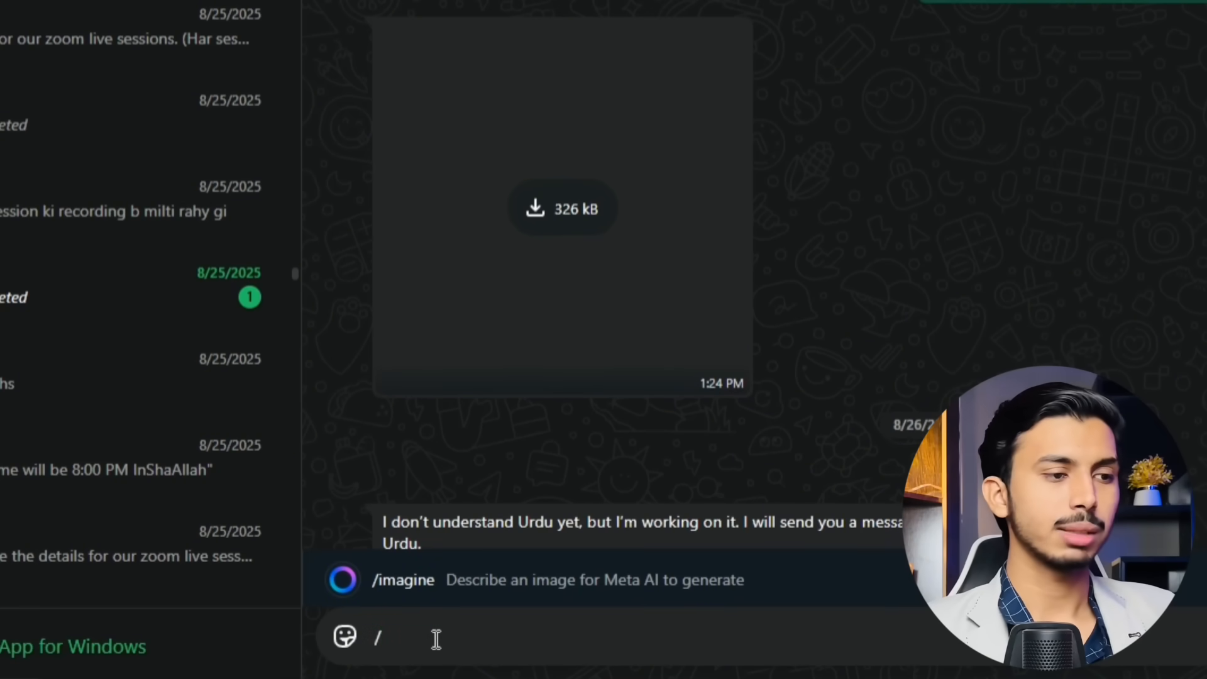
click(434, 599)
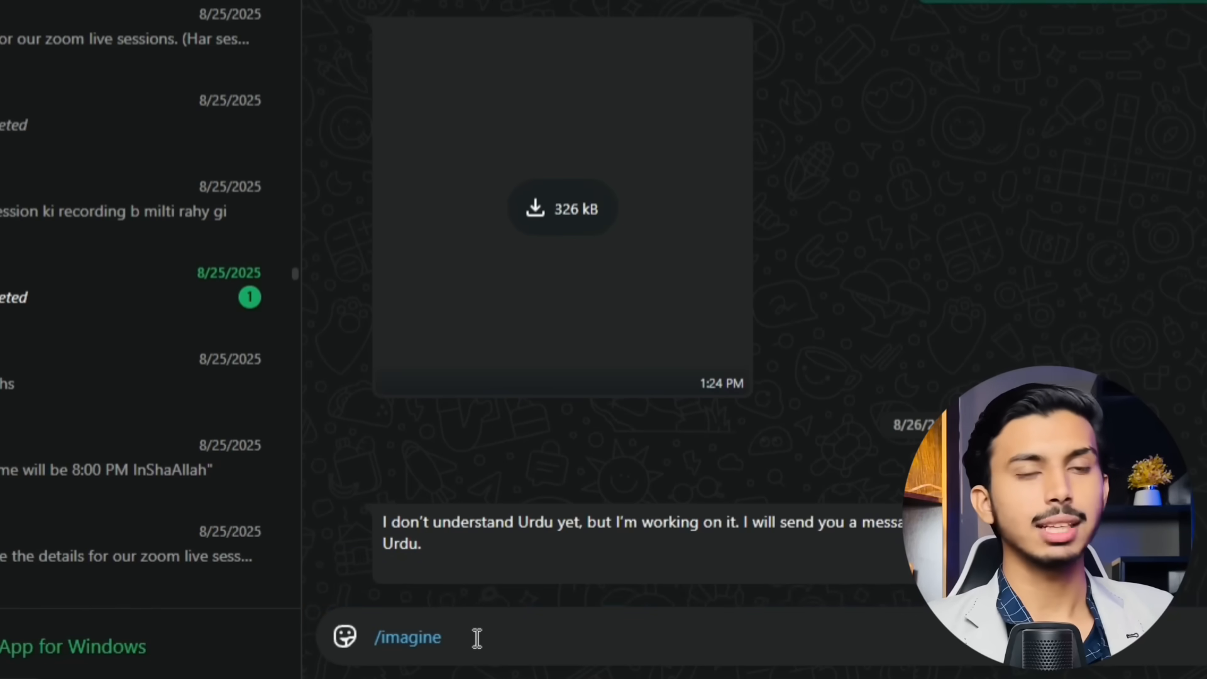
drag(474, 635, 338, 650)
click(515, 643)
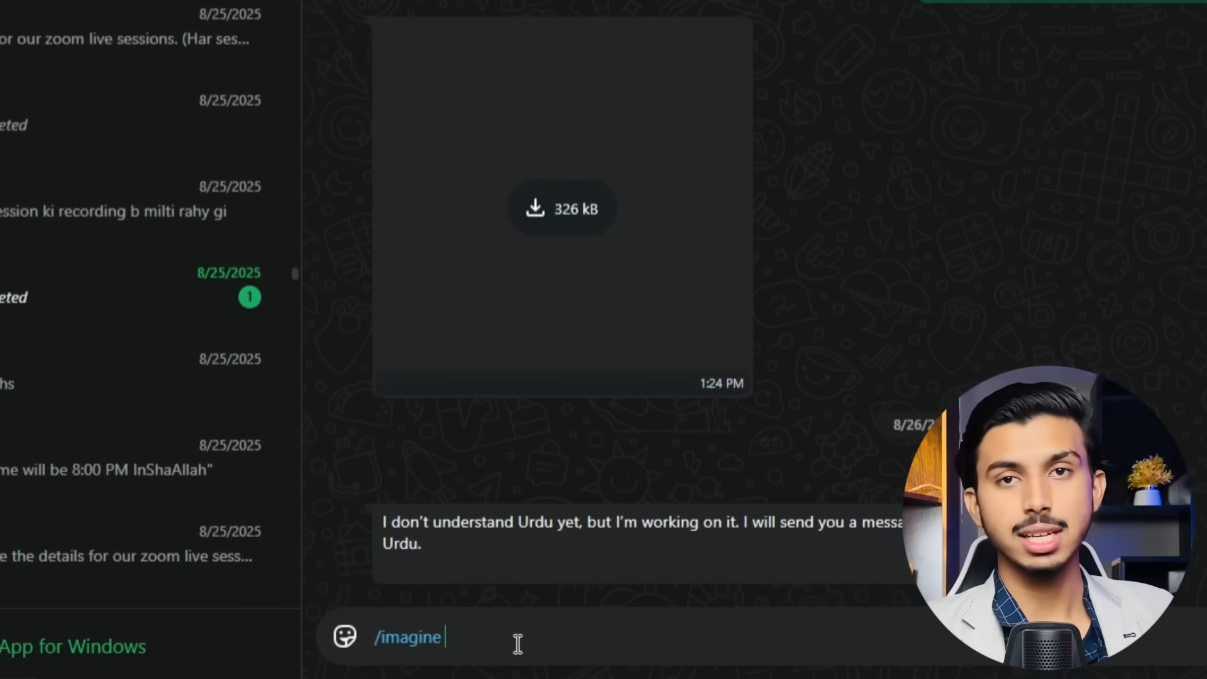
text(Cr)
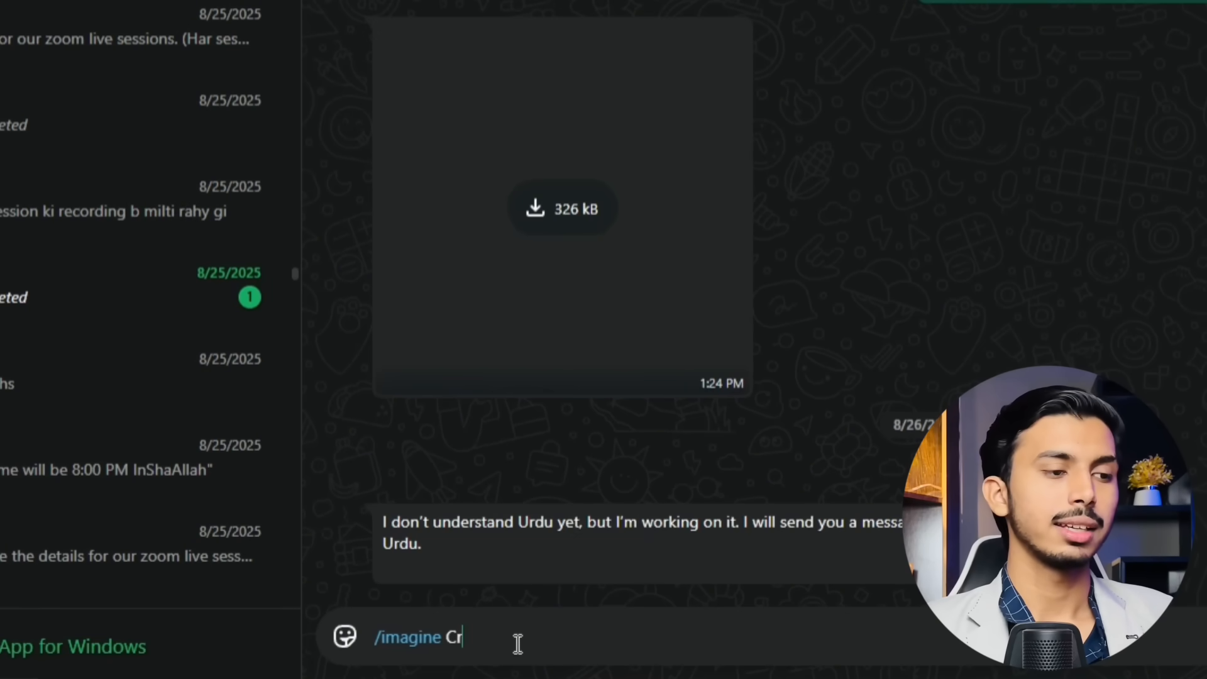
text(eate a professional image of Zohran Mamda)
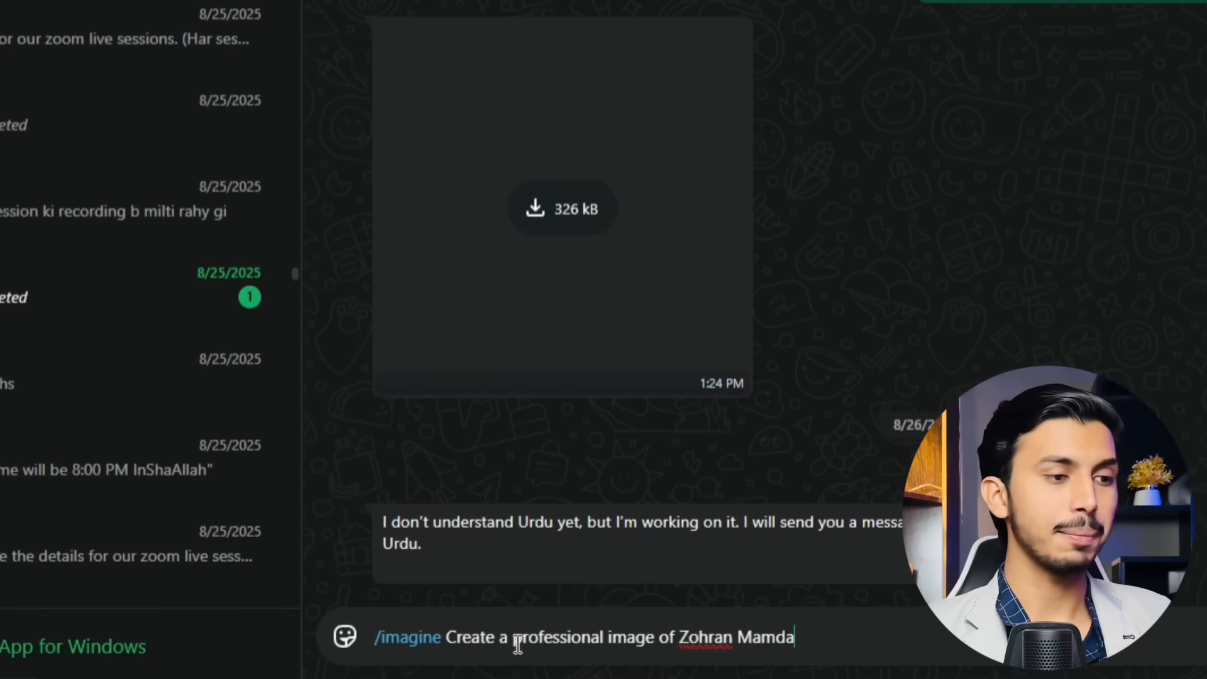
text(ni)
key(Return)
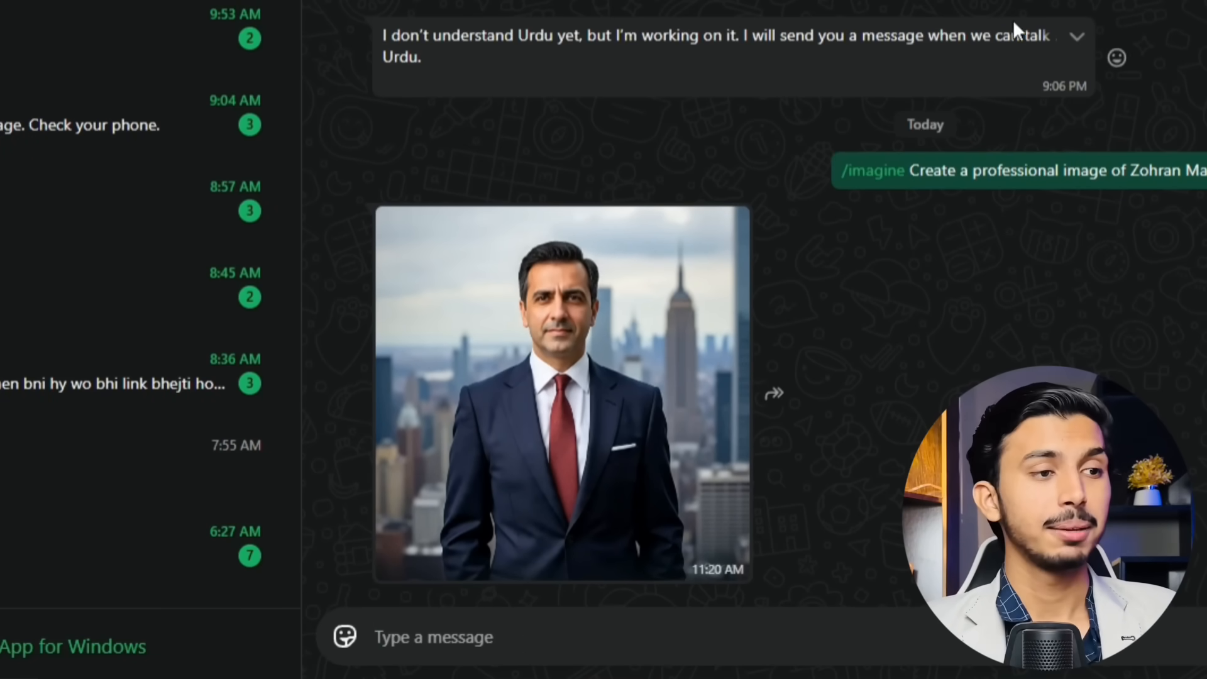
Step: Draft "/imagine Create a professional image of Zohran Mamdani, Mayor of new york" for Meta AI, delete the selected ending and send the prompt
drag(912, 171, 999, 170)
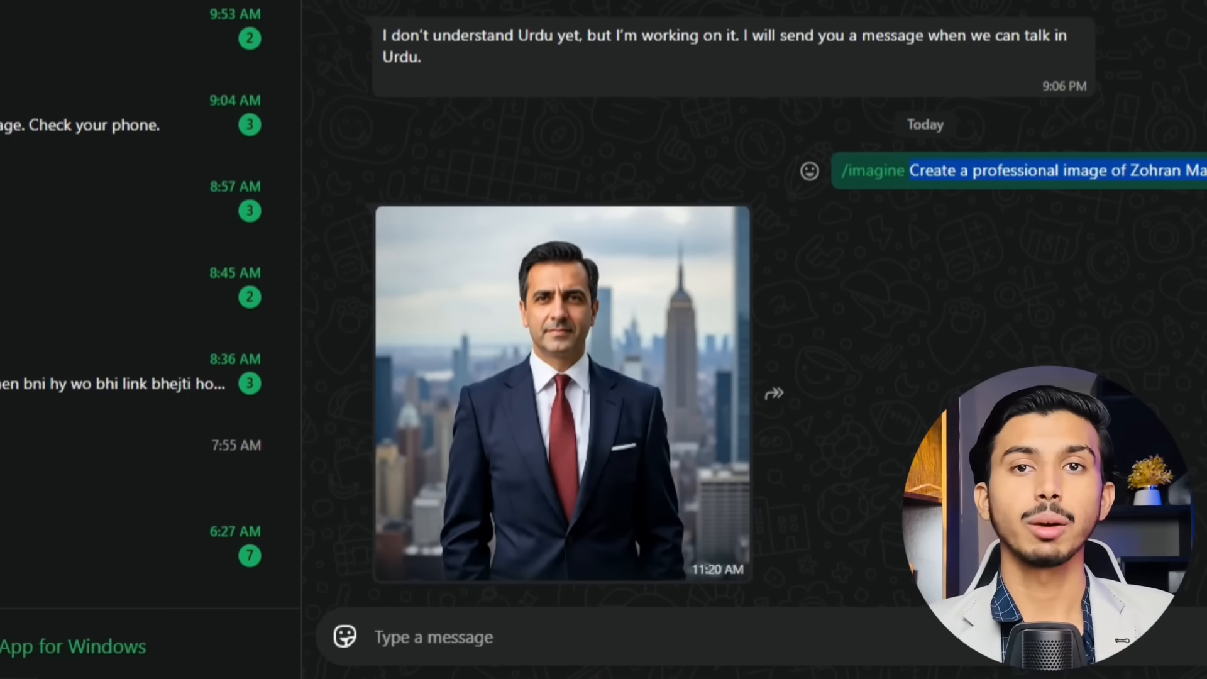
click(485, 638)
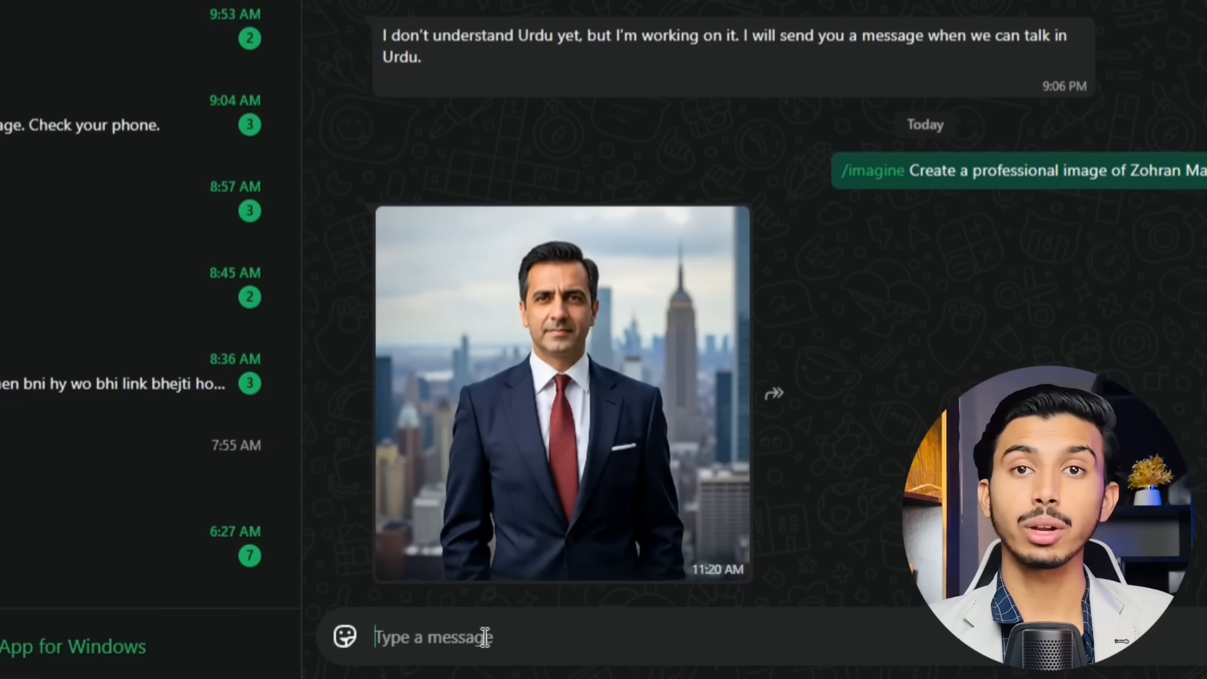
text(/)
click(440, 581)
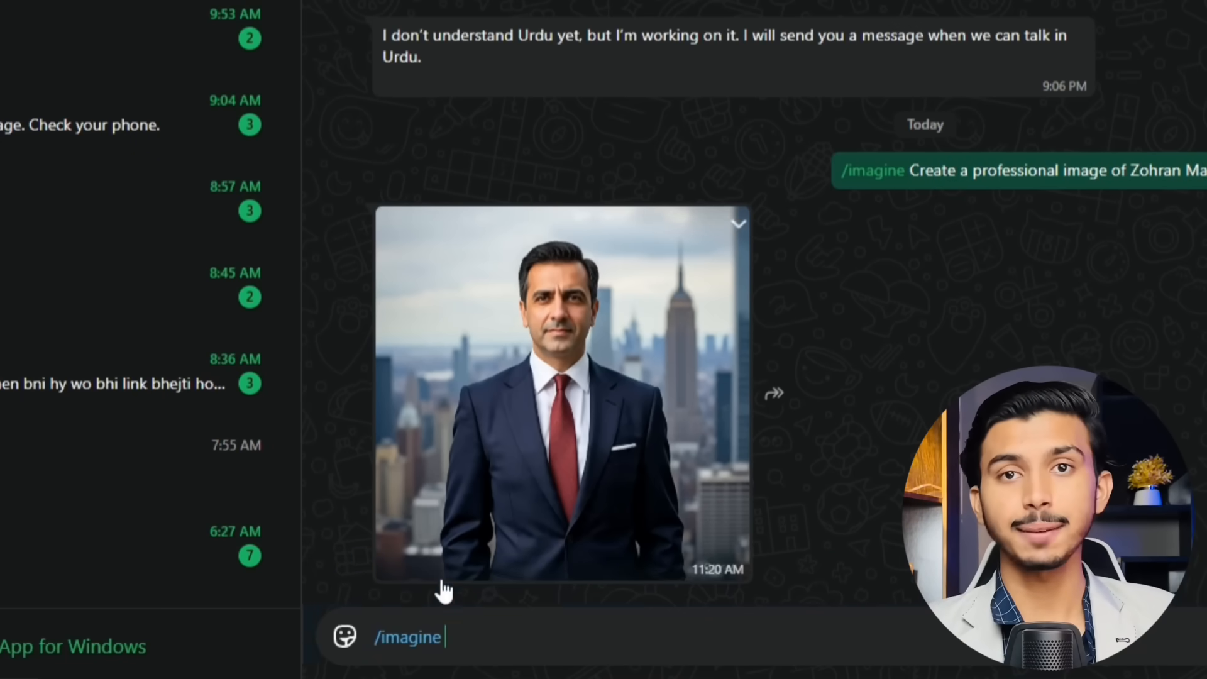
text(Create a professional image of Zohran Mamdani, Mayor of new york)
drag(813, 635, 962, 645)
key(BackSpace)
key(Return)
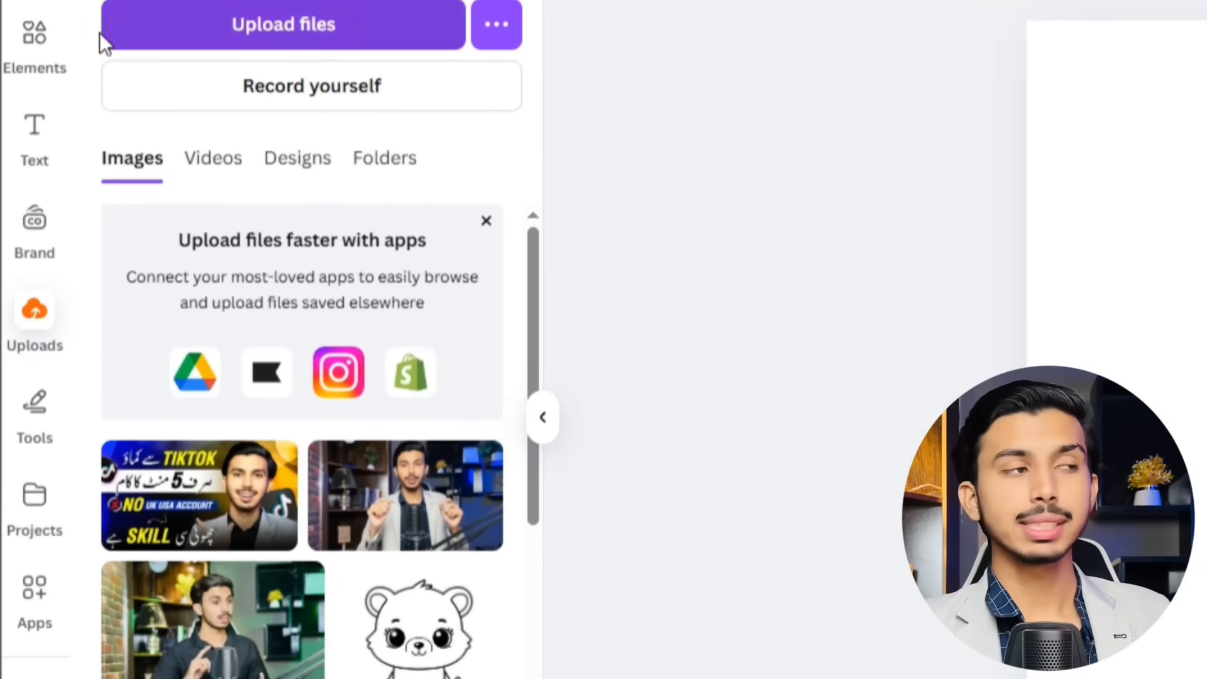
Step: Switch to Canva and search the elements for "volume" graphics, looking for a colourful volume dial
click(19, 171)
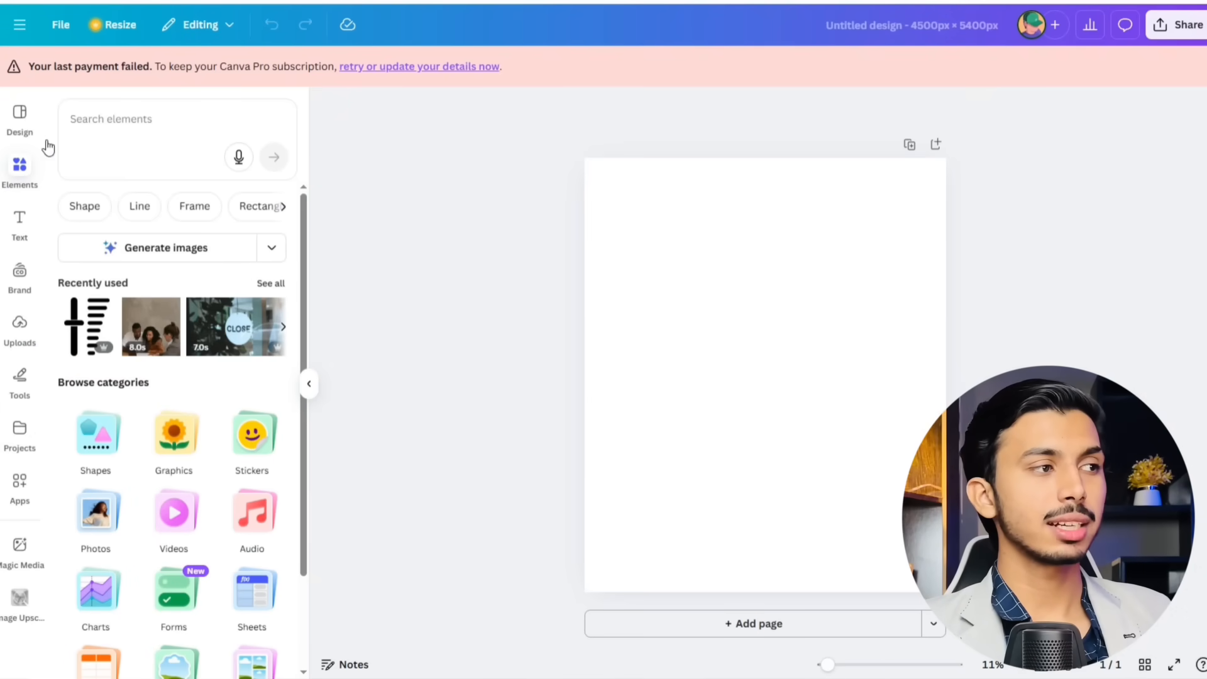
click(93, 118)
text(volum)
key(Return)
scroll(195, 433, down, 6)
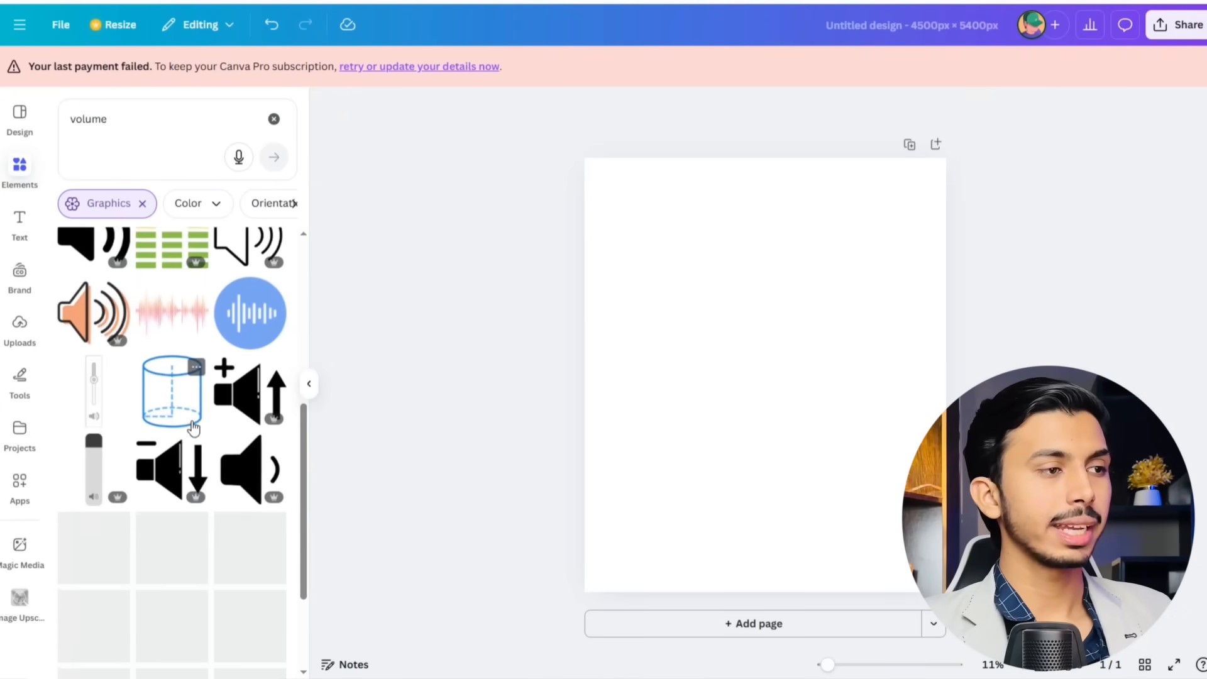
scroll(76, 330, down, 5)
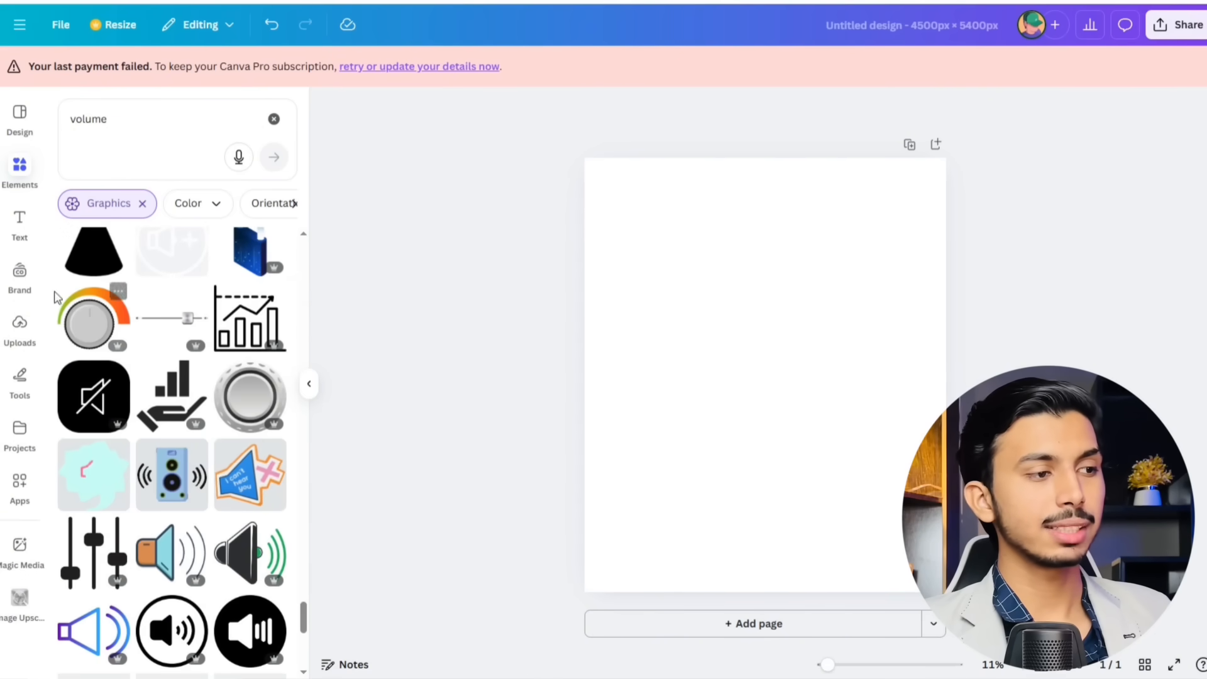
Step: Insert the grey volume knob with the green-to-orange arc, shrink it slightly and place it left of the page centre
click(76, 329)
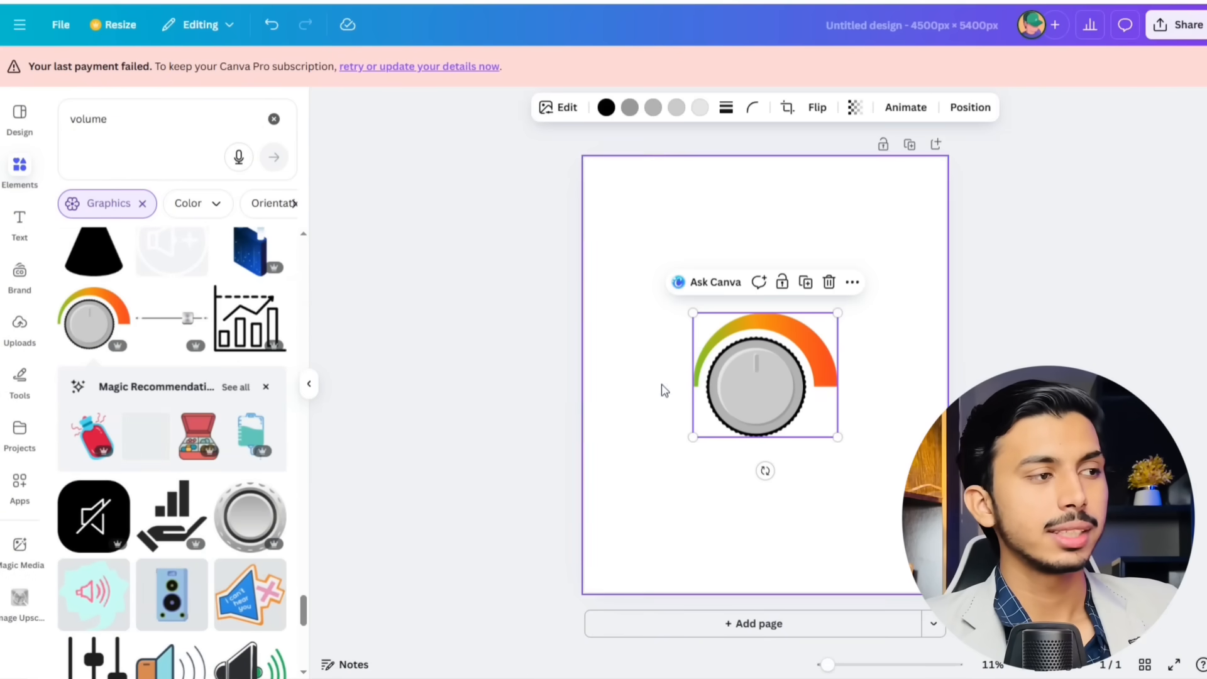
drag(838, 436, 816, 418)
drag(754, 382, 693, 431)
Step: Add a "Turn" heading above the knob in the Norwester font and enlarge it to about size 512
key(t)
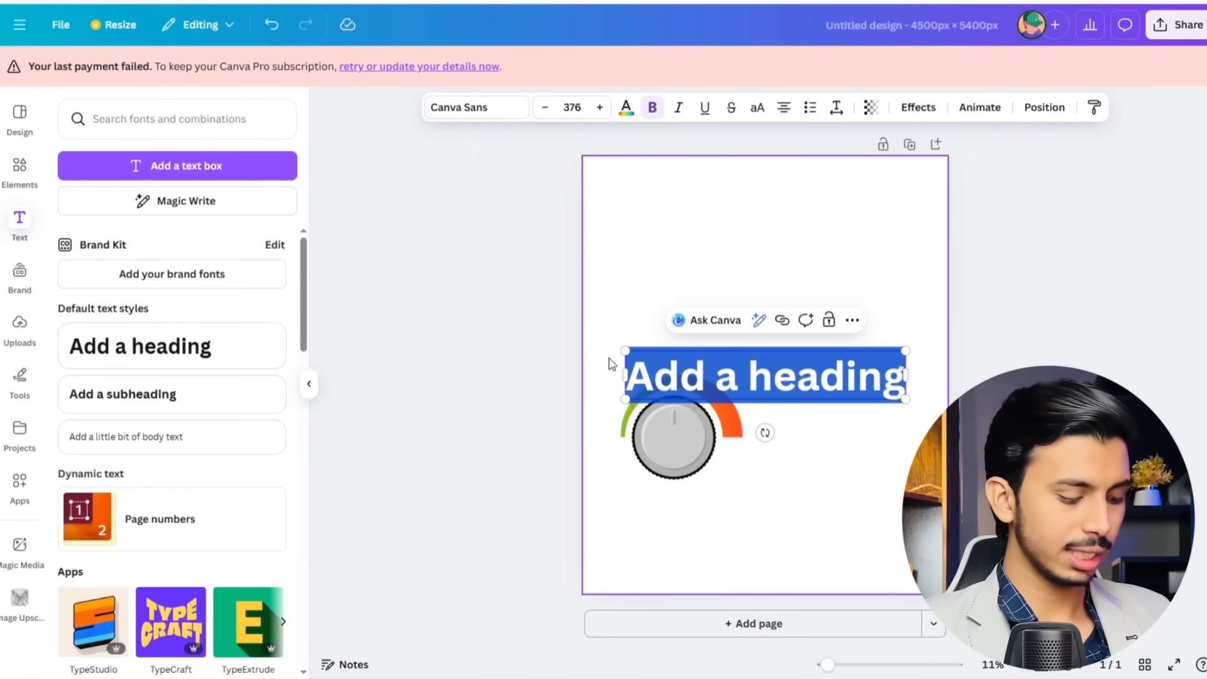
text(Turn)
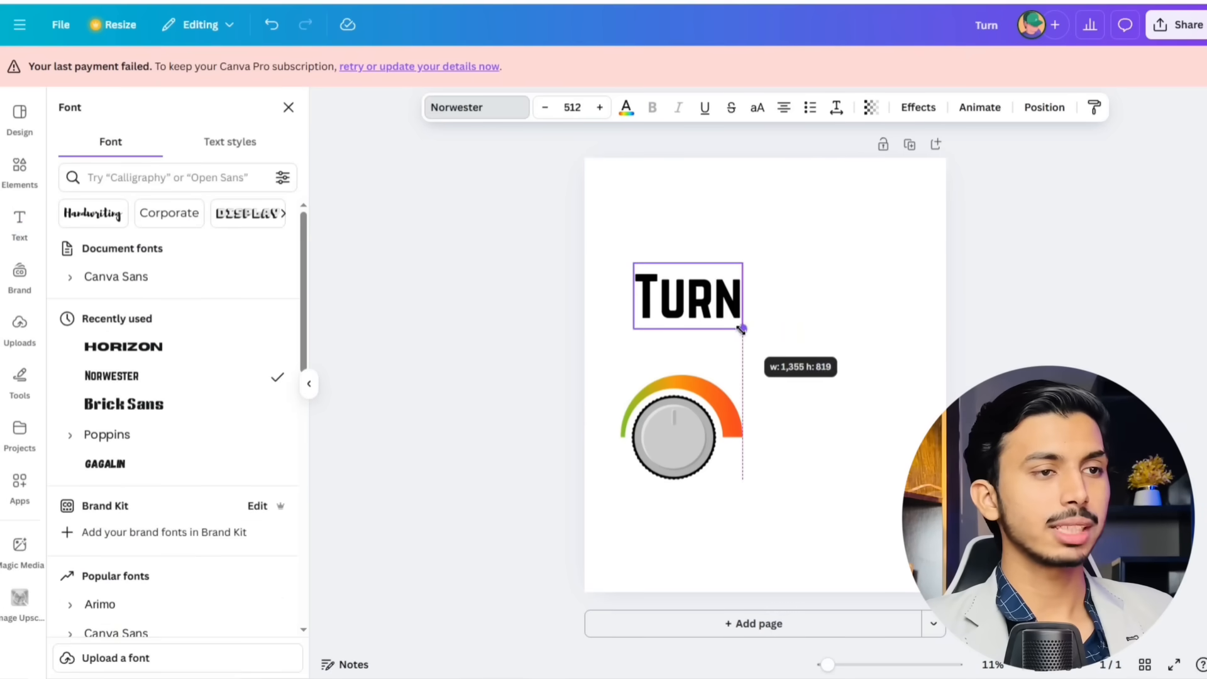
drag(742, 329, 740, 329)
Step: Add a "THE" heading, set its font to Brick Sans and place it below and to the right of "Turn"
text(THE)
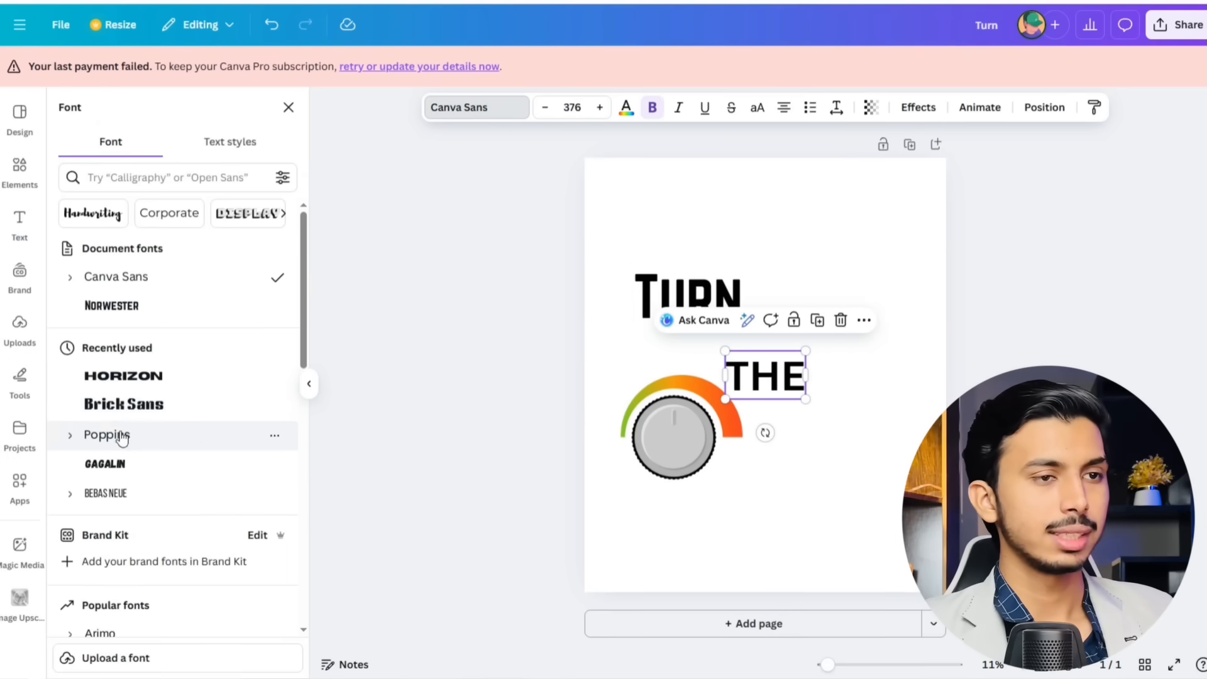
click(121, 404)
drag(776, 380, 792, 357)
Step: Add a "Volume" heading beside the knob below "THE", set its font to Norwester and enlarge it
click(19, 223)
click(202, 350)
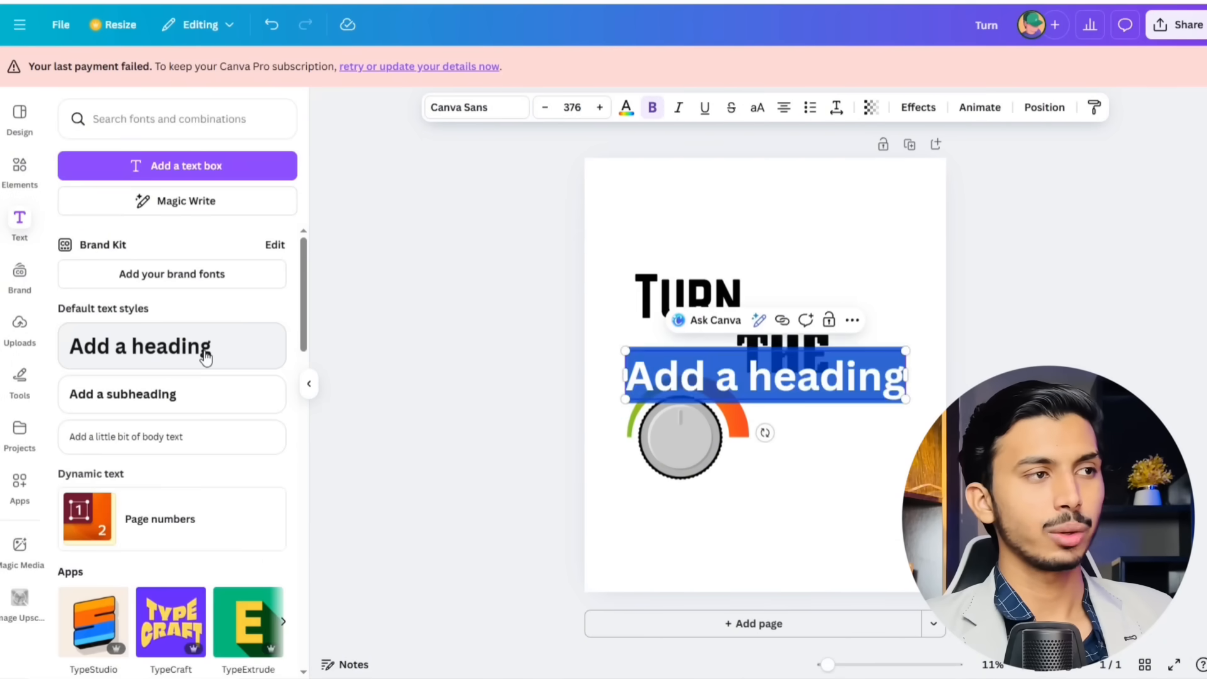
text(Volume)
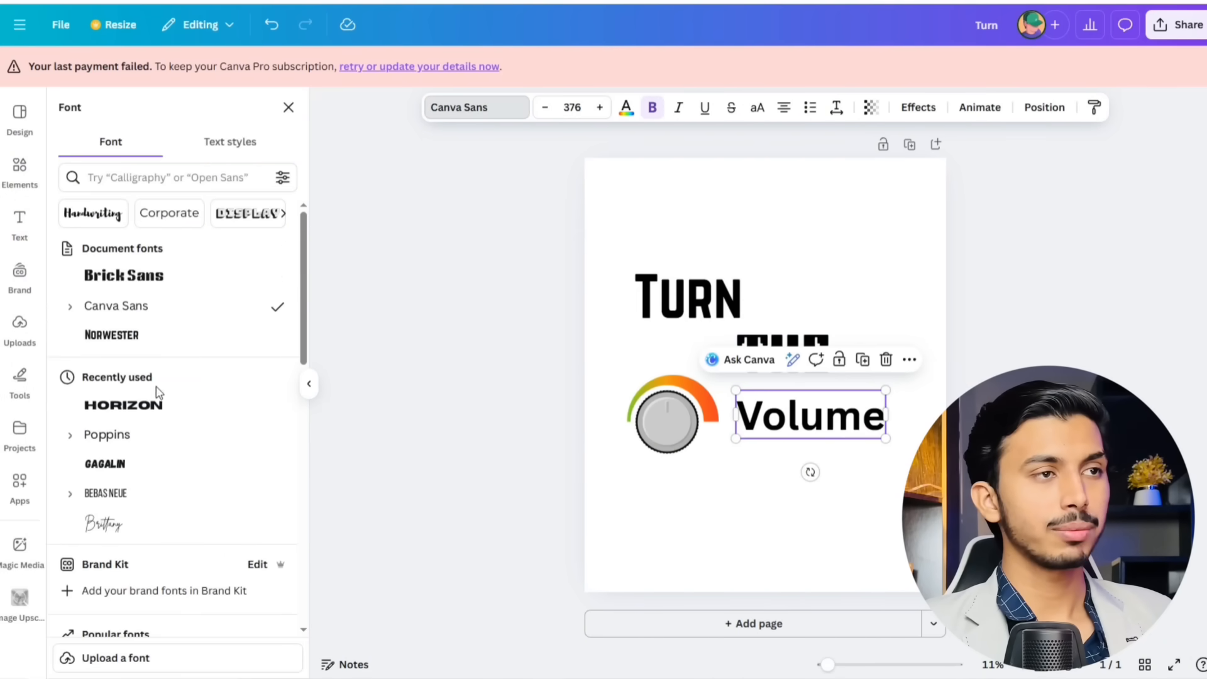
click(135, 337)
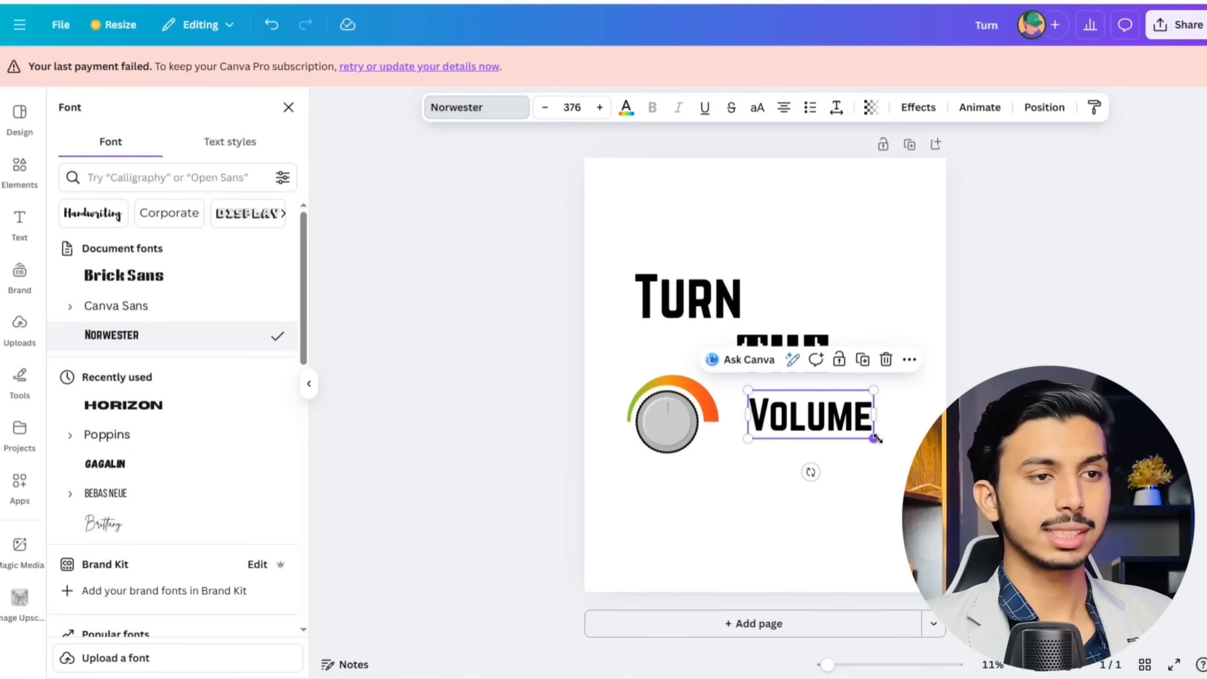
drag(875, 438, 903, 450)
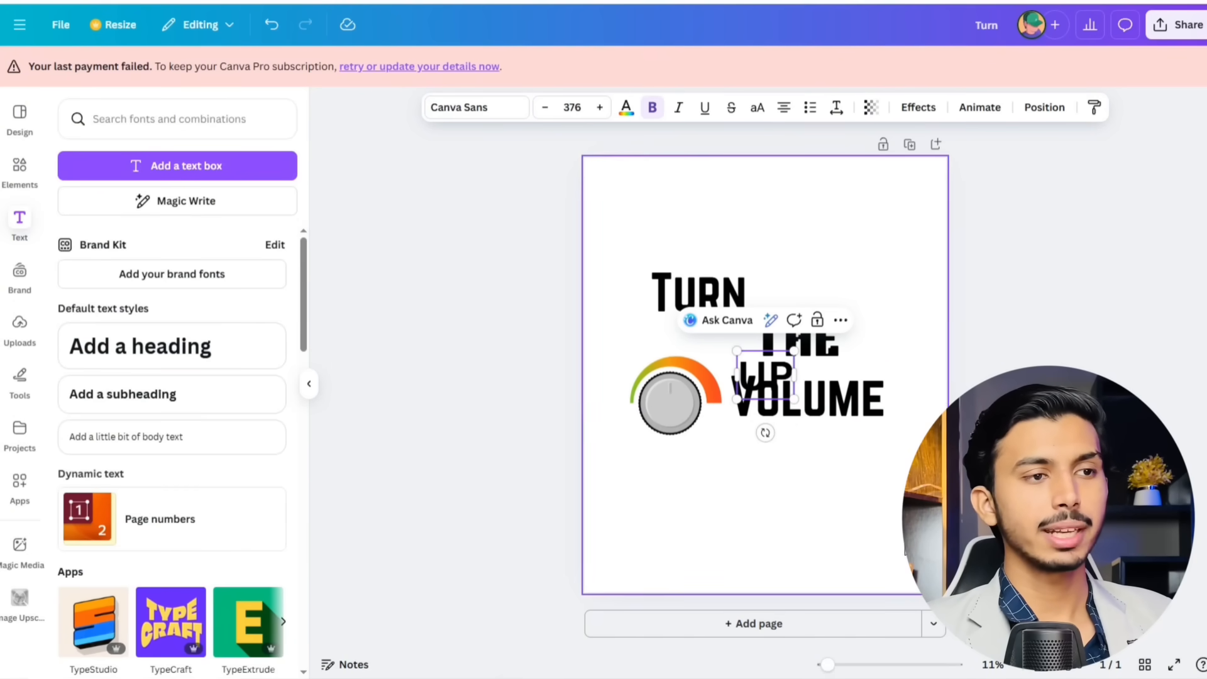
Step: Move the knob down beside "UP" and shift "Volume" left so it sits above the knob
click(674, 405)
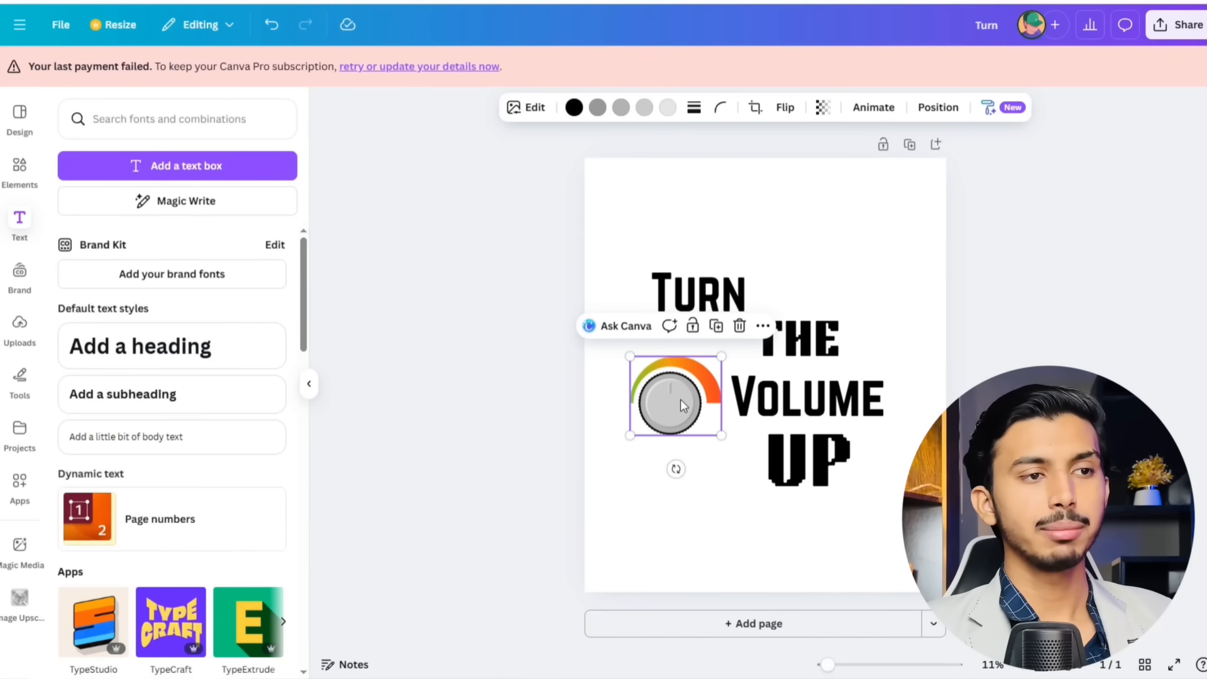
drag(683, 404, 753, 509)
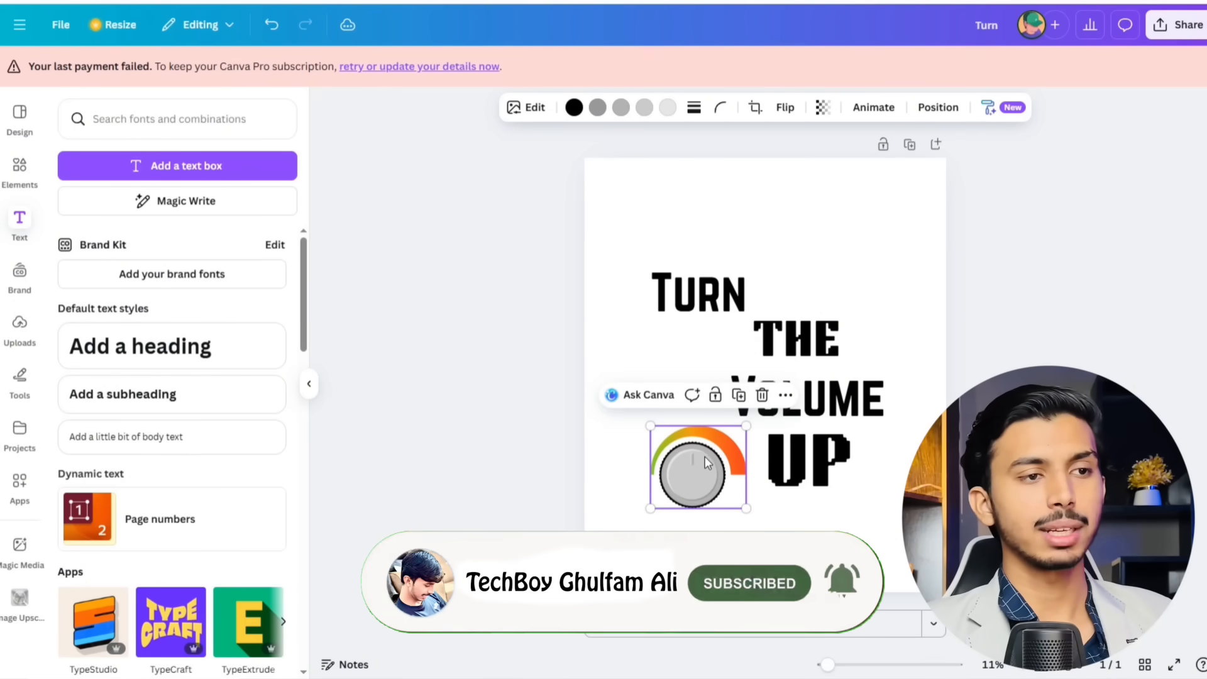
click(807, 412)
drag(852, 397, 816, 415)
click(867, 397)
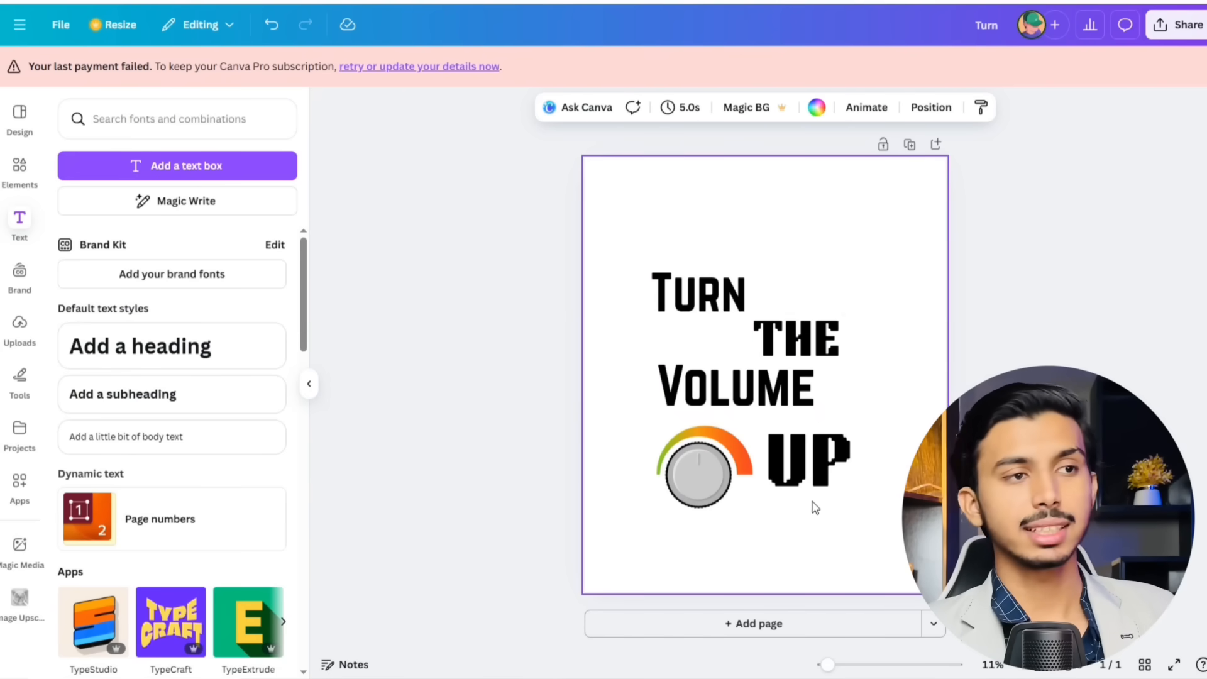
Step: Enlarge "UP" slightly and nudge both it and the knob up closer to "Volume"
click(848, 484)
drag(851, 496, 870, 508)
drag(835, 465, 836, 455)
drag(702, 472, 706, 464)
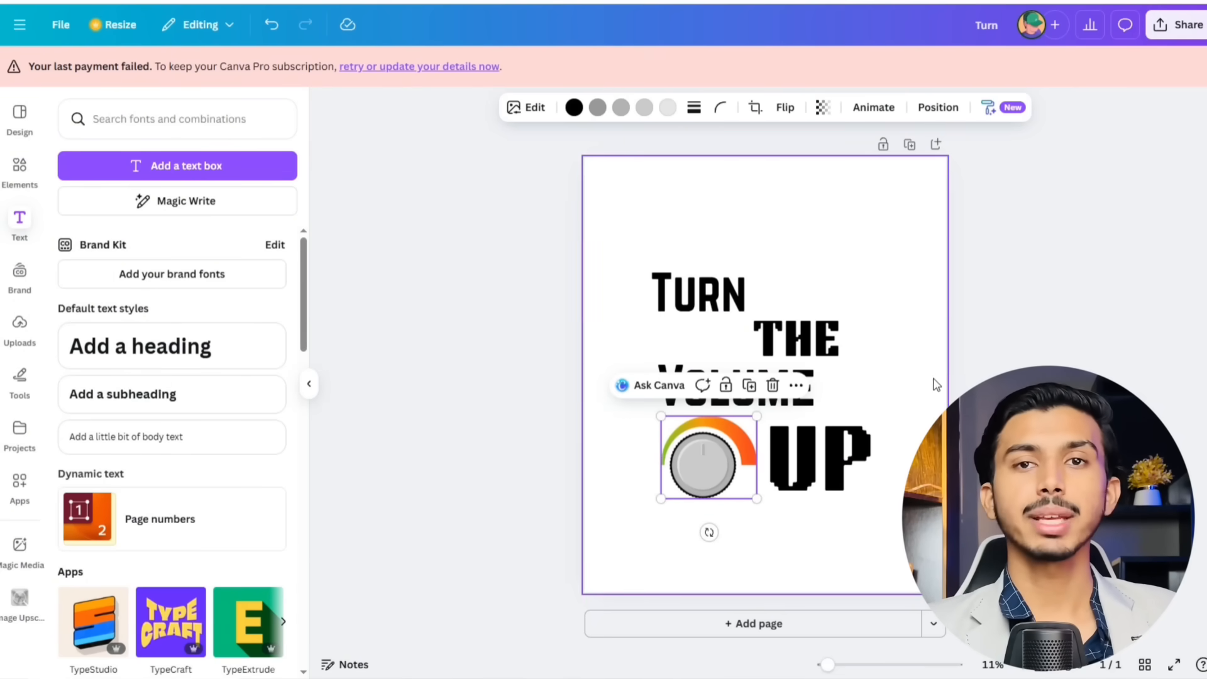
click(936, 385)
click(981, 582)
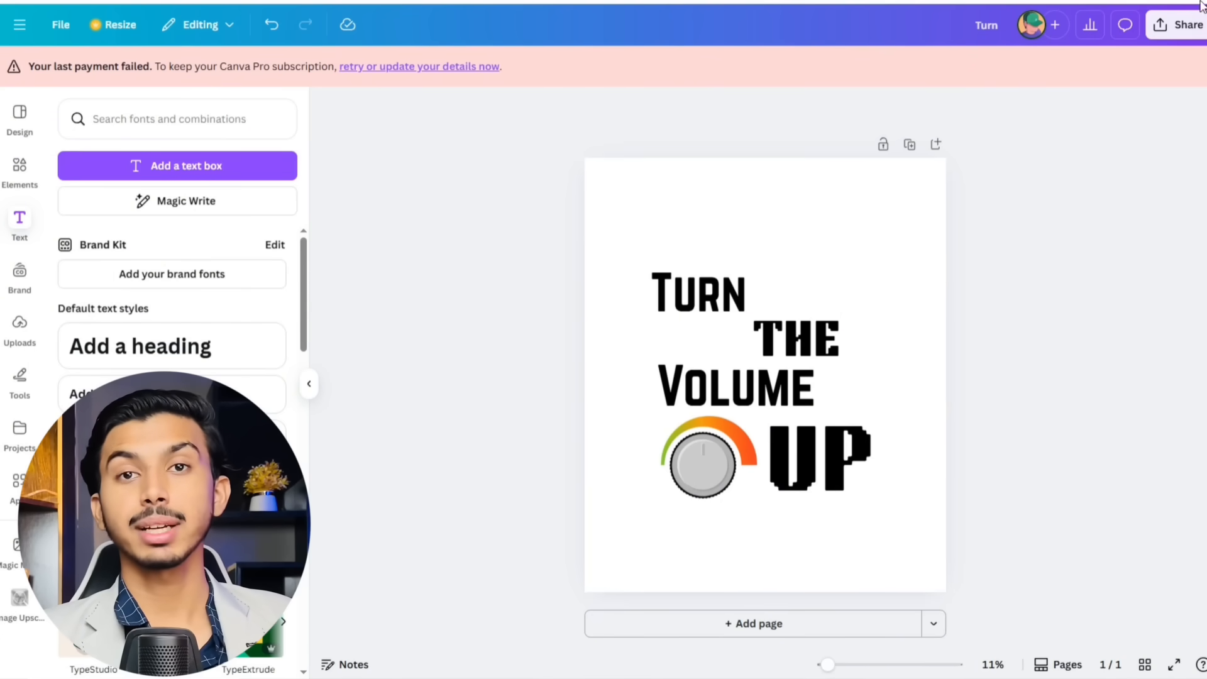
Step: Download the design with the volume knob as a 4,500 × 5,400 px PNG with a transparent background
click(1160, 32)
click(954, 326)
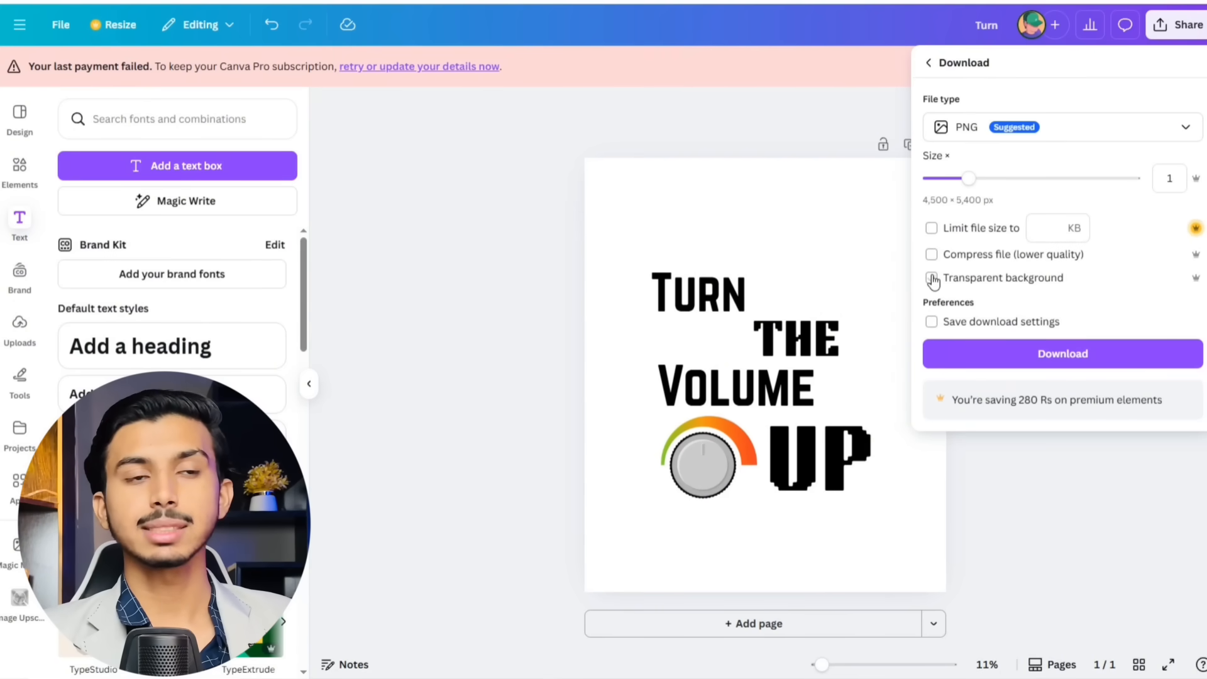
click(1059, 354)
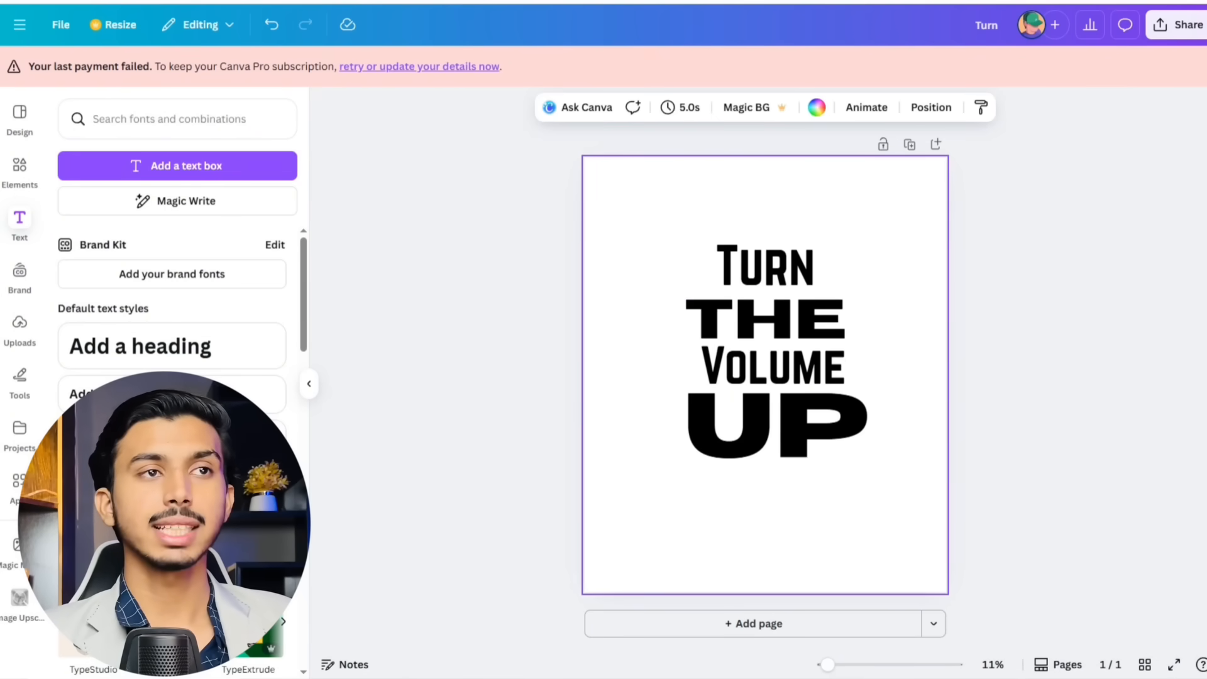
Step: Download the stacked-text "Turn THE Volume UP" design as a 4,500 × 5,400 px PNG with a transparent background
click(1160, 24)
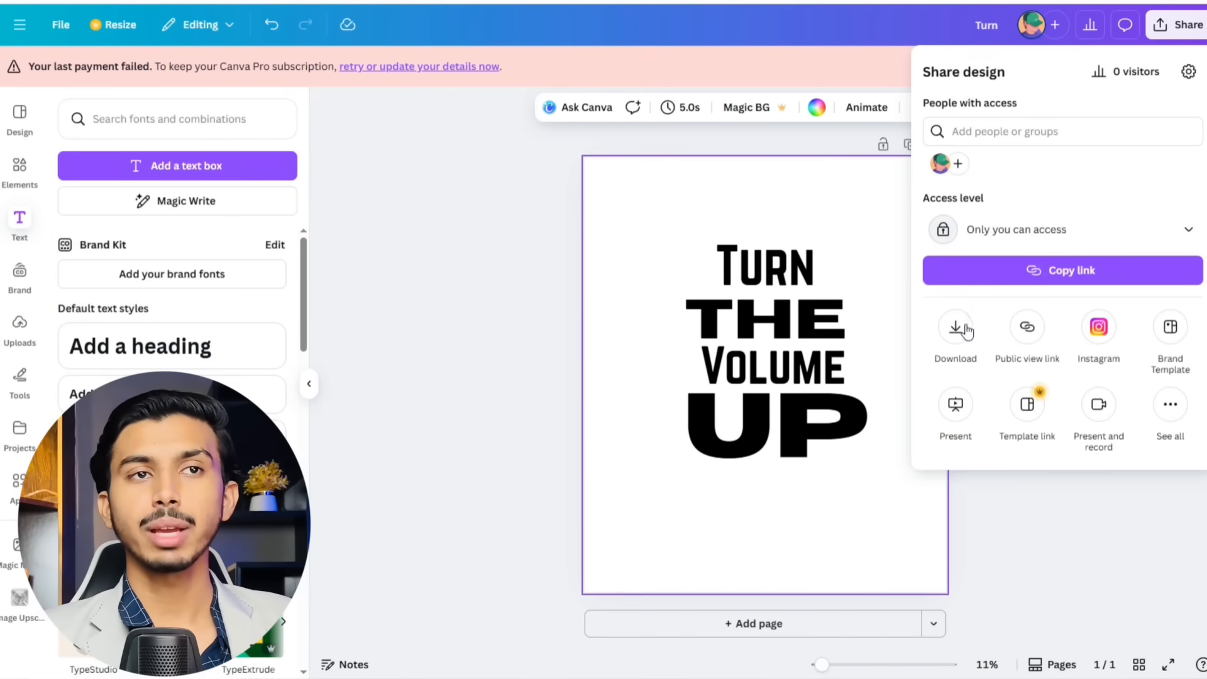
click(959, 327)
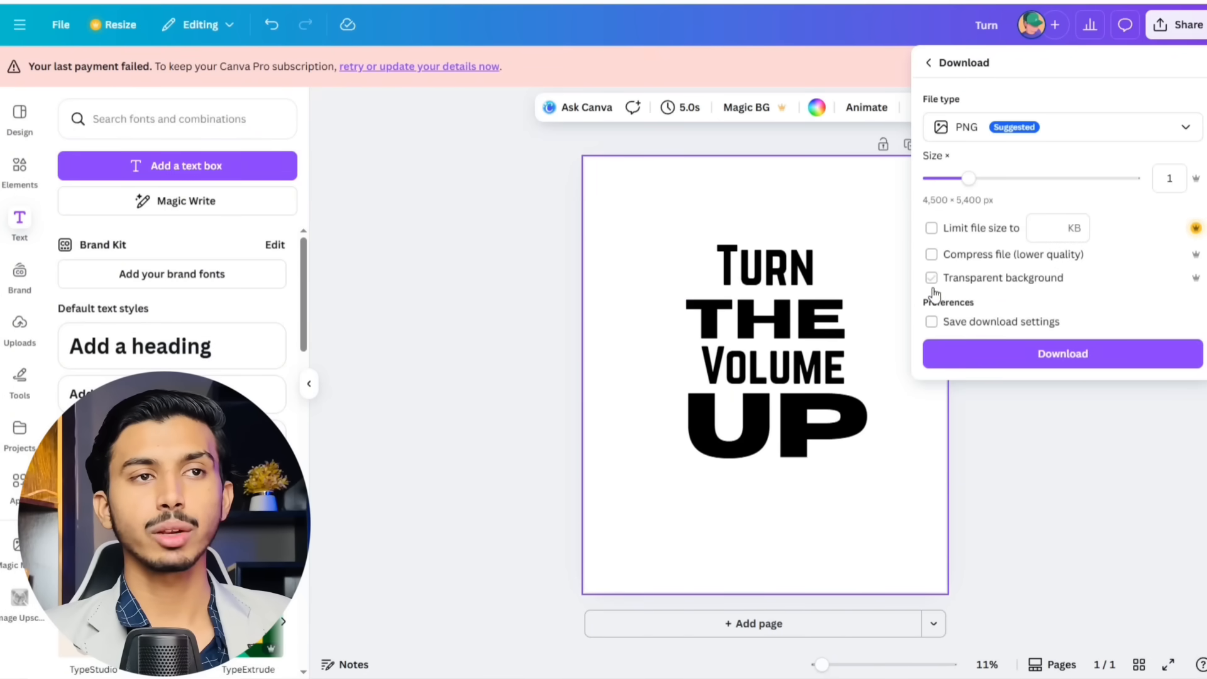
click(931, 278)
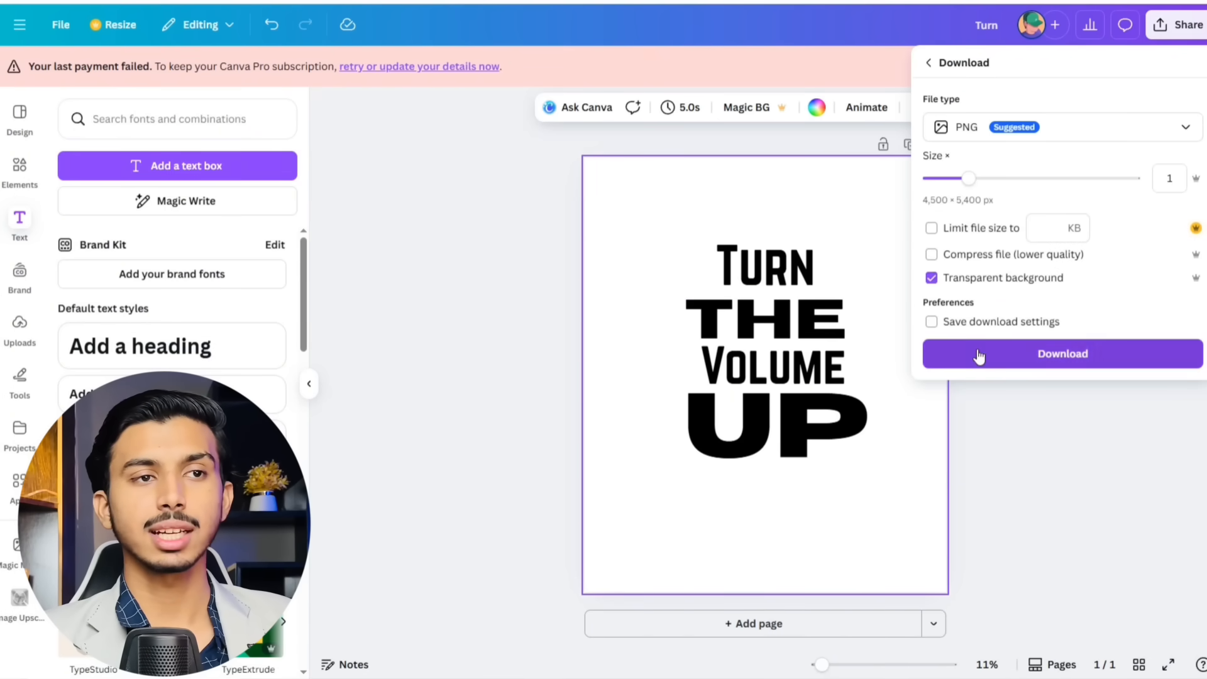
click(978, 353)
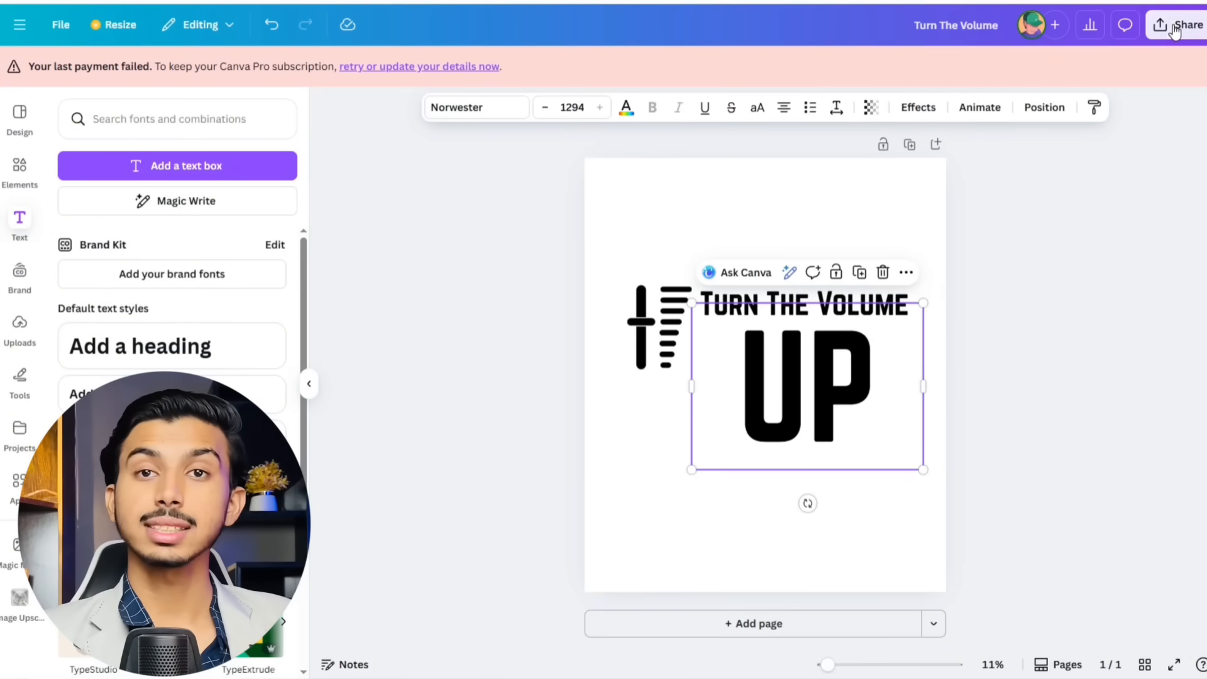
Step: Download the "Turn The Volume UP" design with the black slider graphic as a 4,500 × 5,400 px transparent PNG
click(1173, 30)
click(956, 323)
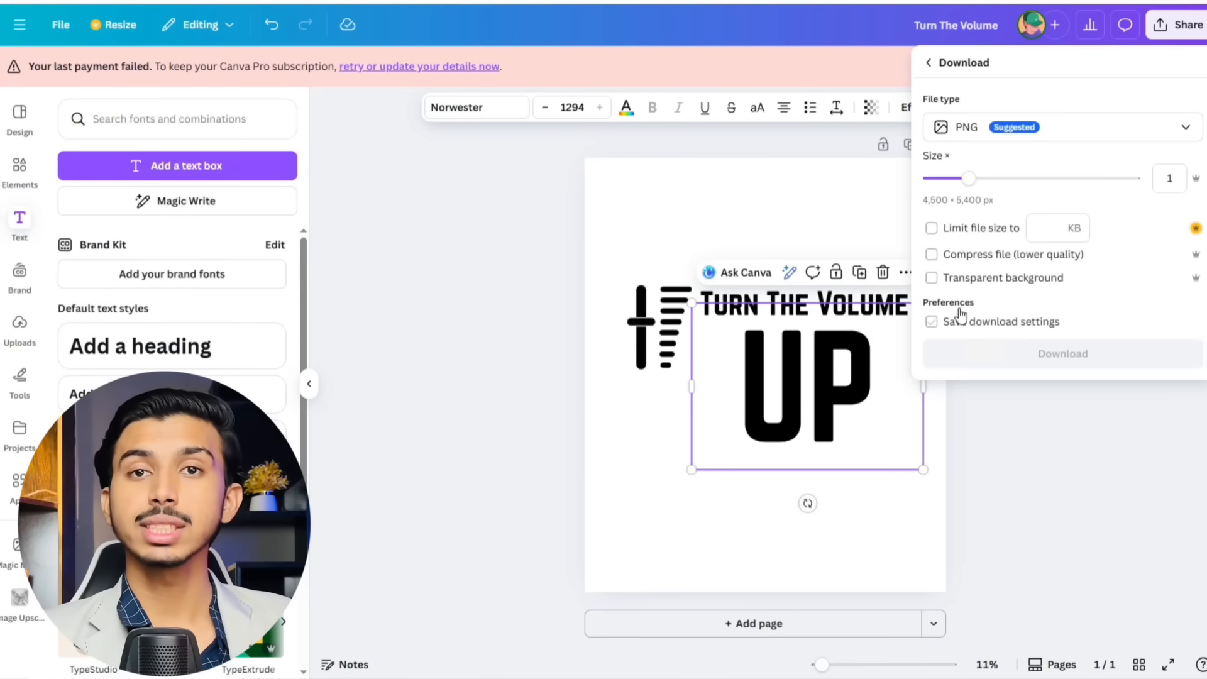
click(943, 281)
click(983, 353)
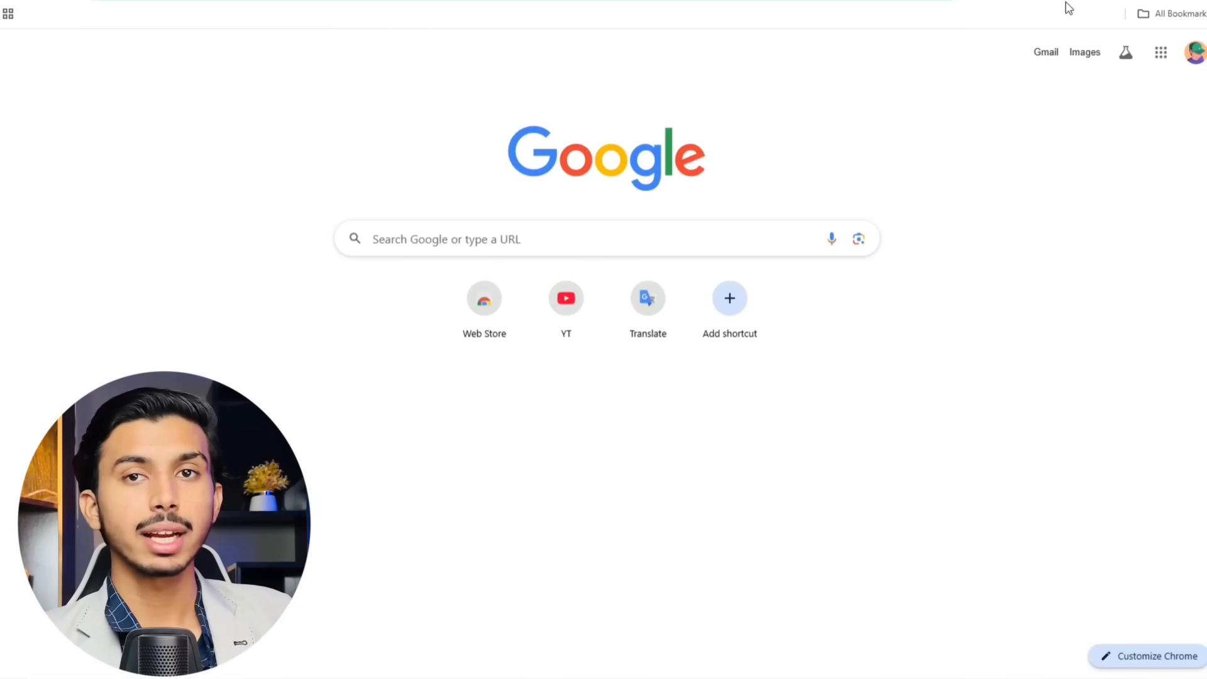
Step: Open placeit.net in the browser and search the site for "t shirt design"
text(PLACEit.net)
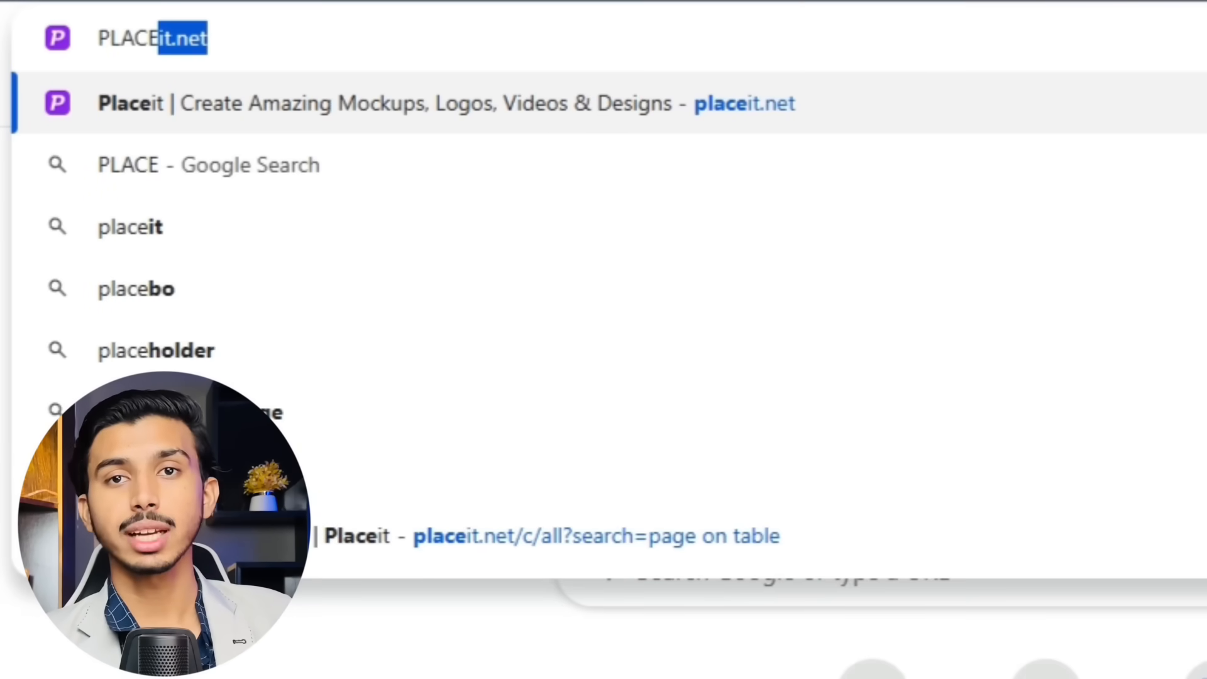
key(Return)
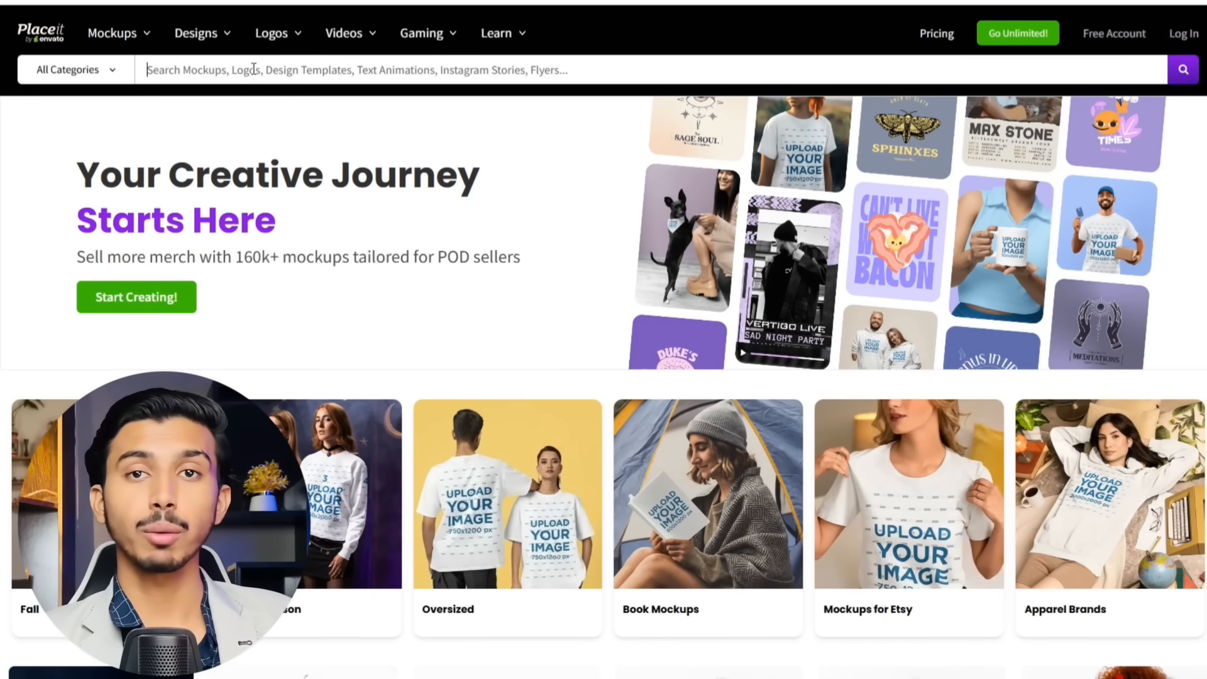
text(t)
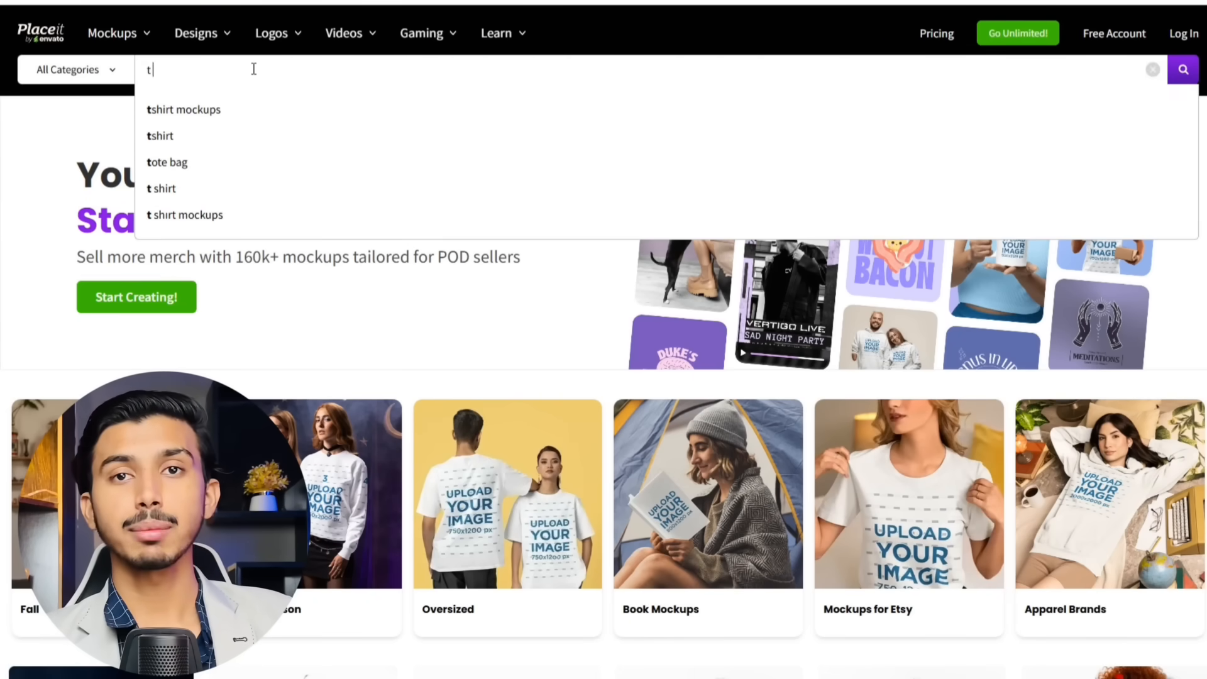
text( shirt design)
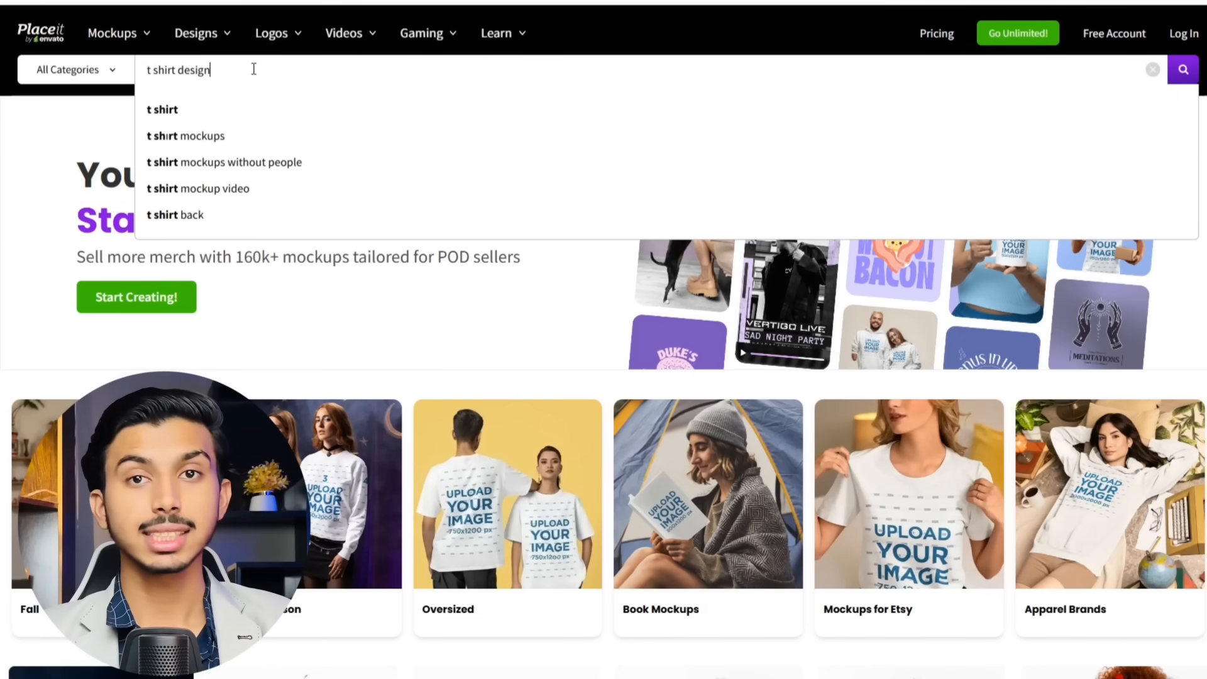
key(Return)
Step: Open the Basic T-Shirt Mockup of the serious woman with sunglasses and her hands in her pockets
scroll(486, 213, down, 1)
scroll(553, 308, up, 1)
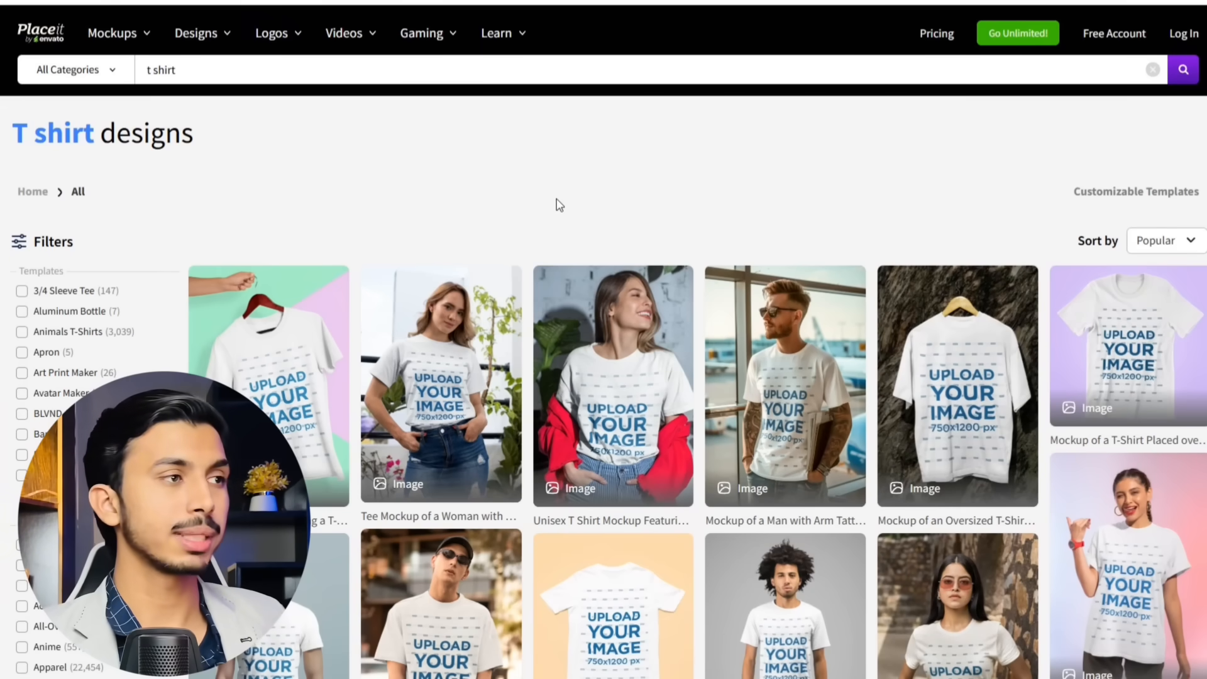
scroll(967, 291, down, 5)
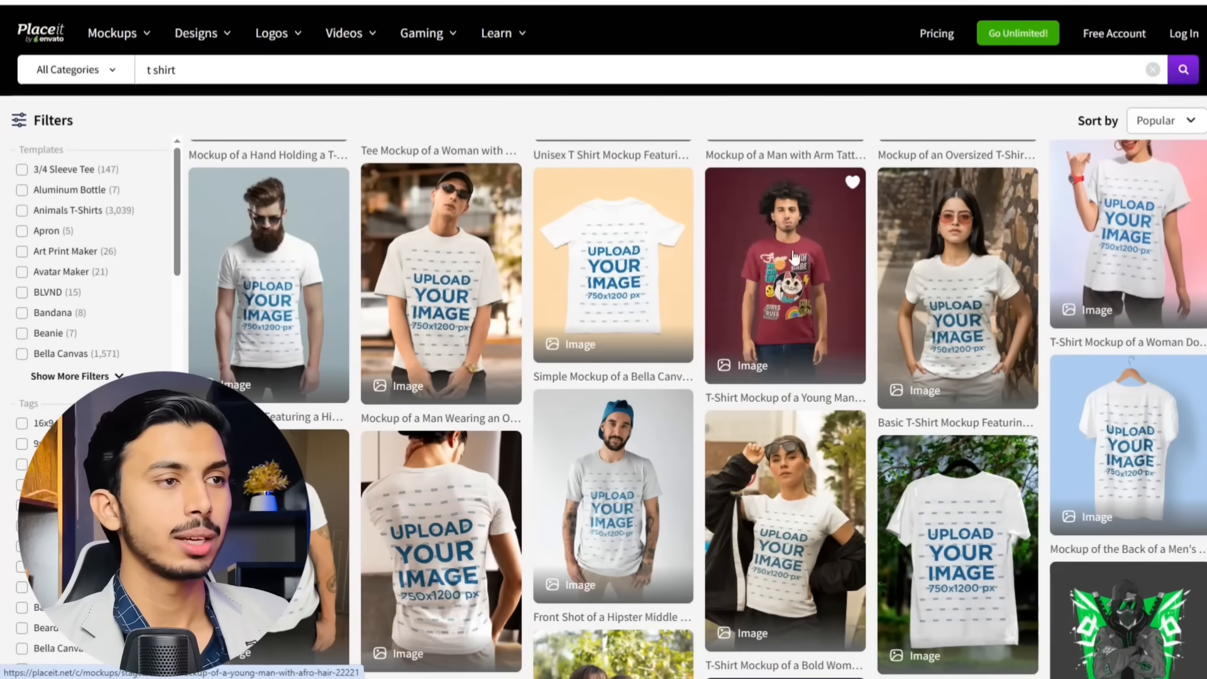
click(950, 303)
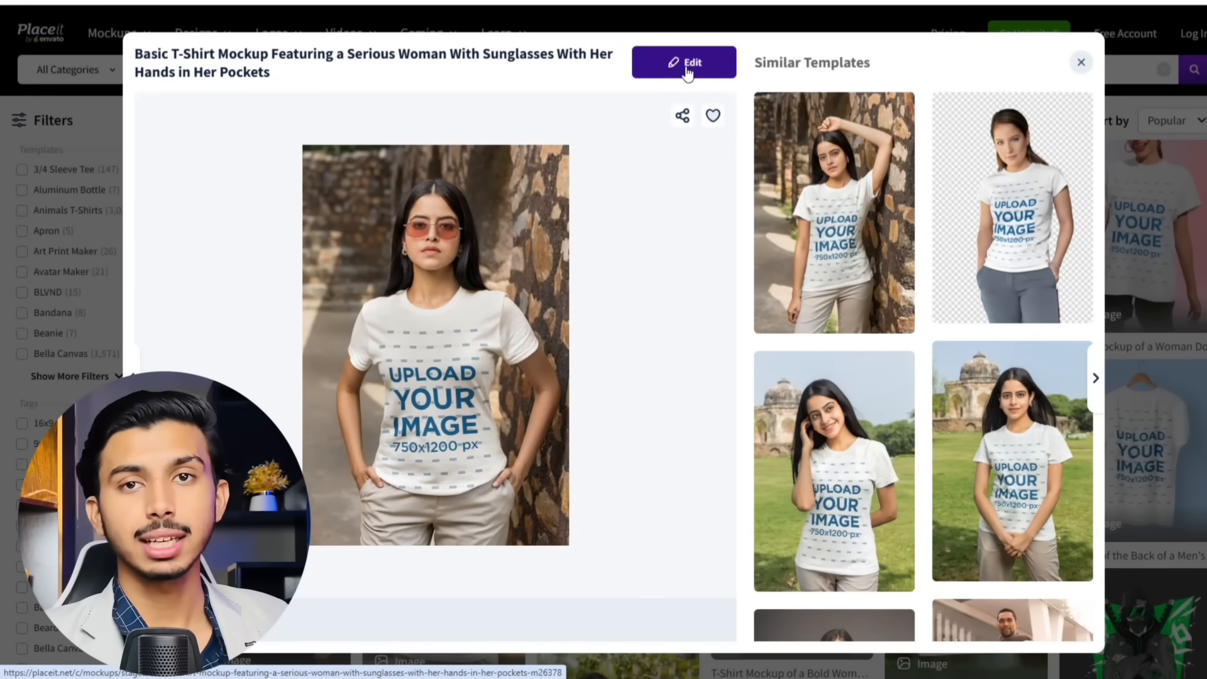
Step: Open the sunglasses woman's T-shirt mockup for editing, upload the slider "Turn The Volume UP" design and apply it at 100% crop scale
click(688, 70)
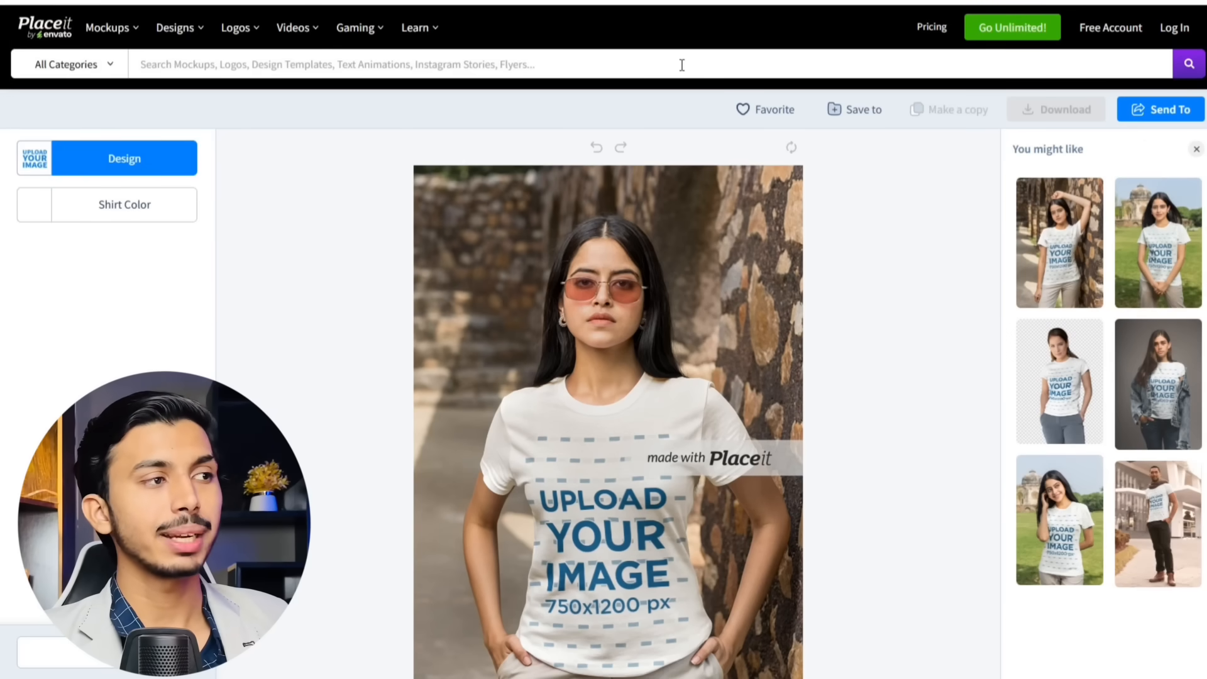
click(95, 160)
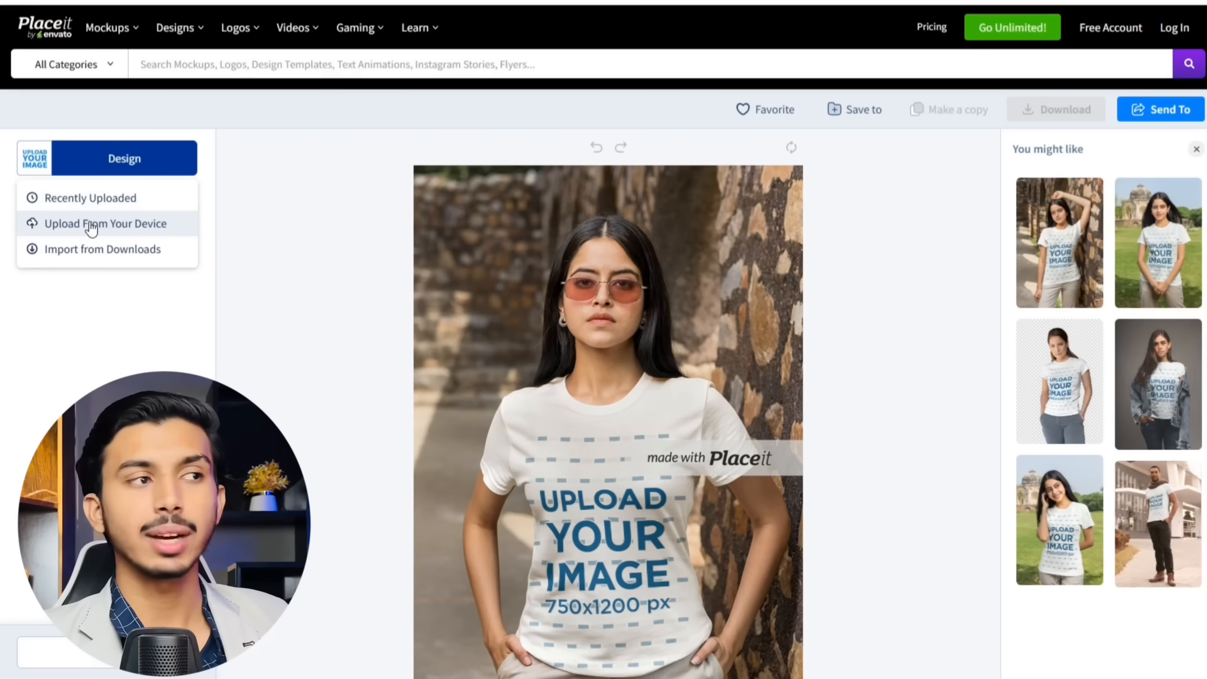
click(91, 229)
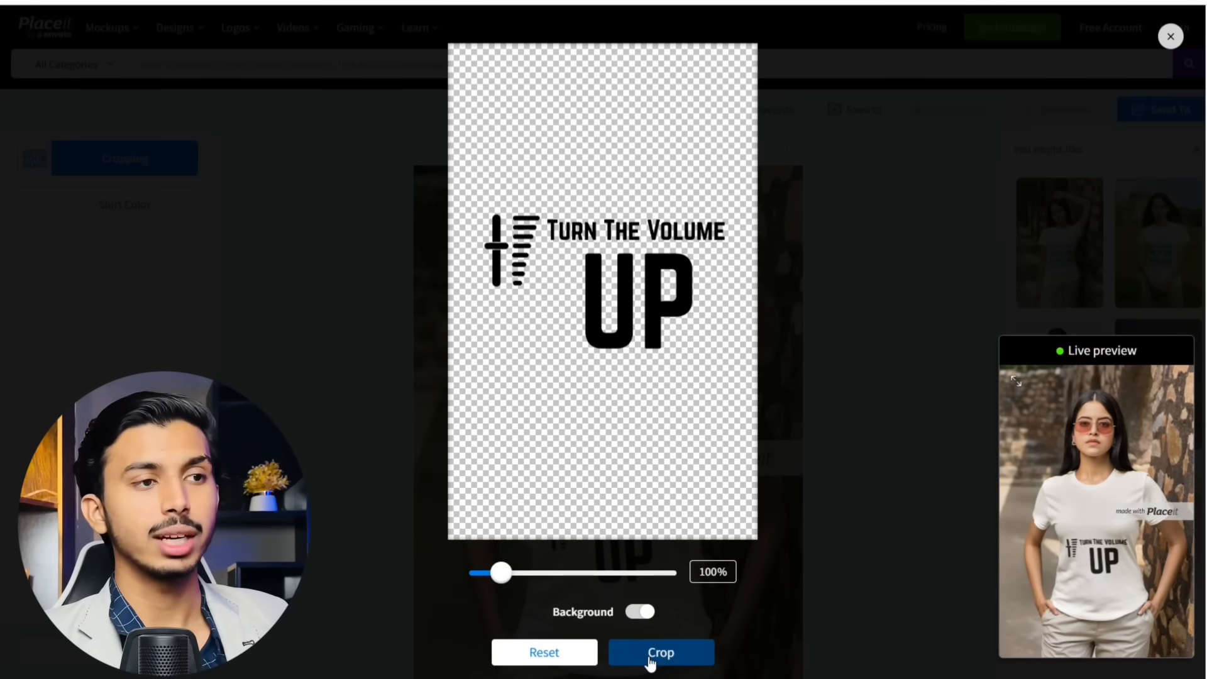
click(651, 661)
scroll(852, 415, down, 2)
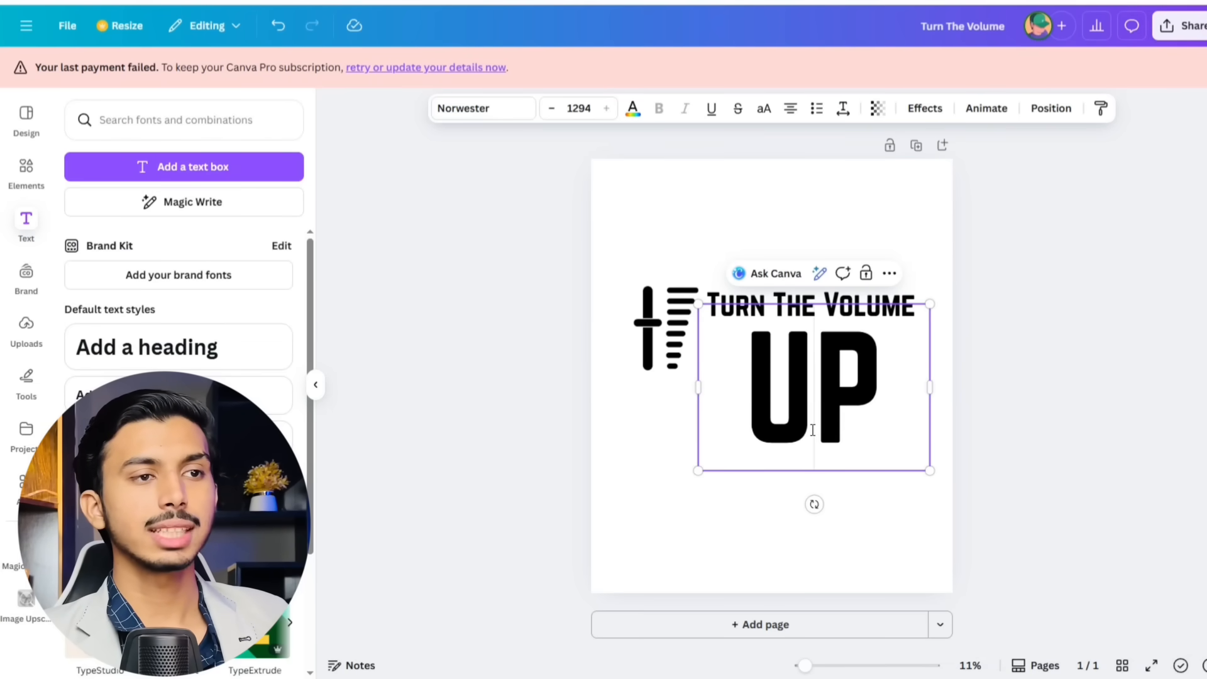
Step: In Canva, move the text and slider graphic higher on the page and enable a transparent background for the 4,500 × 5,400 px PNG download
drag(853, 306, 855, 270)
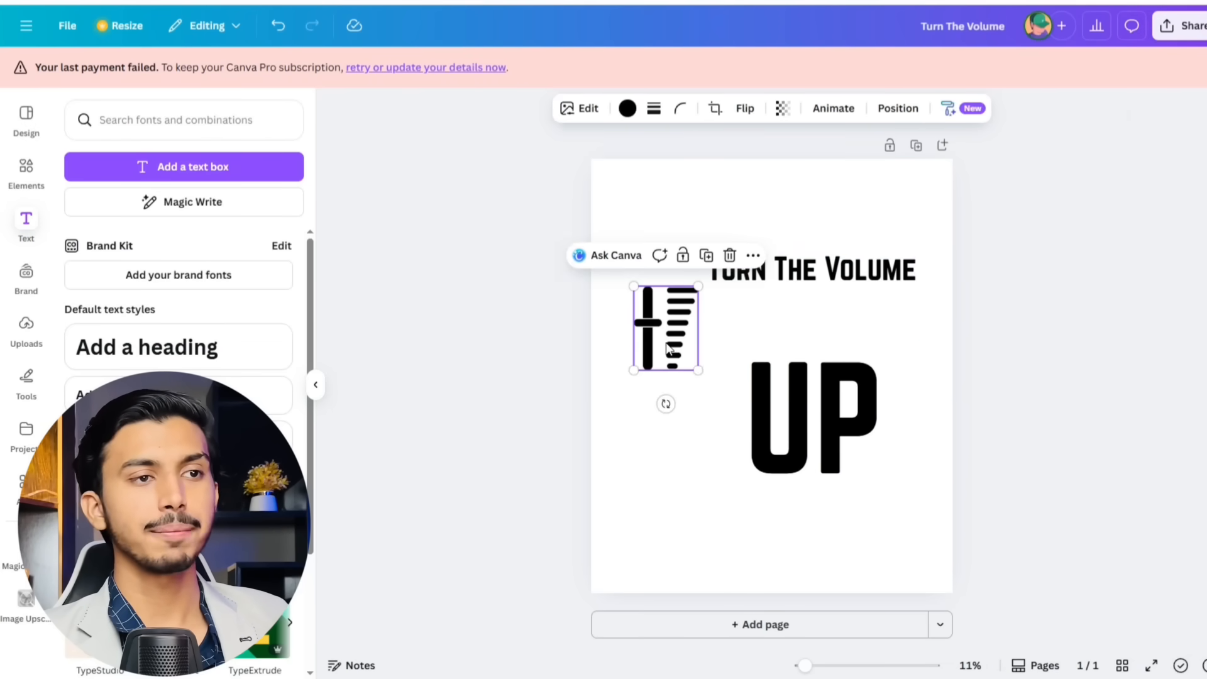
drag(666, 340, 665, 305)
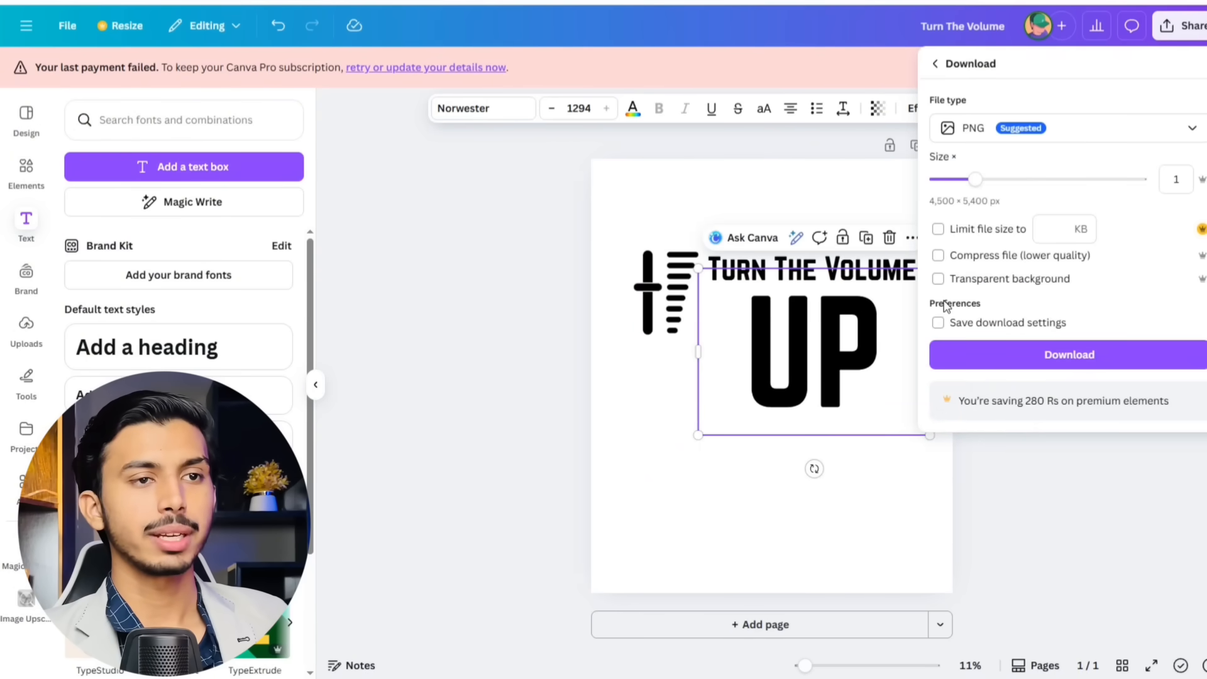
click(941, 281)
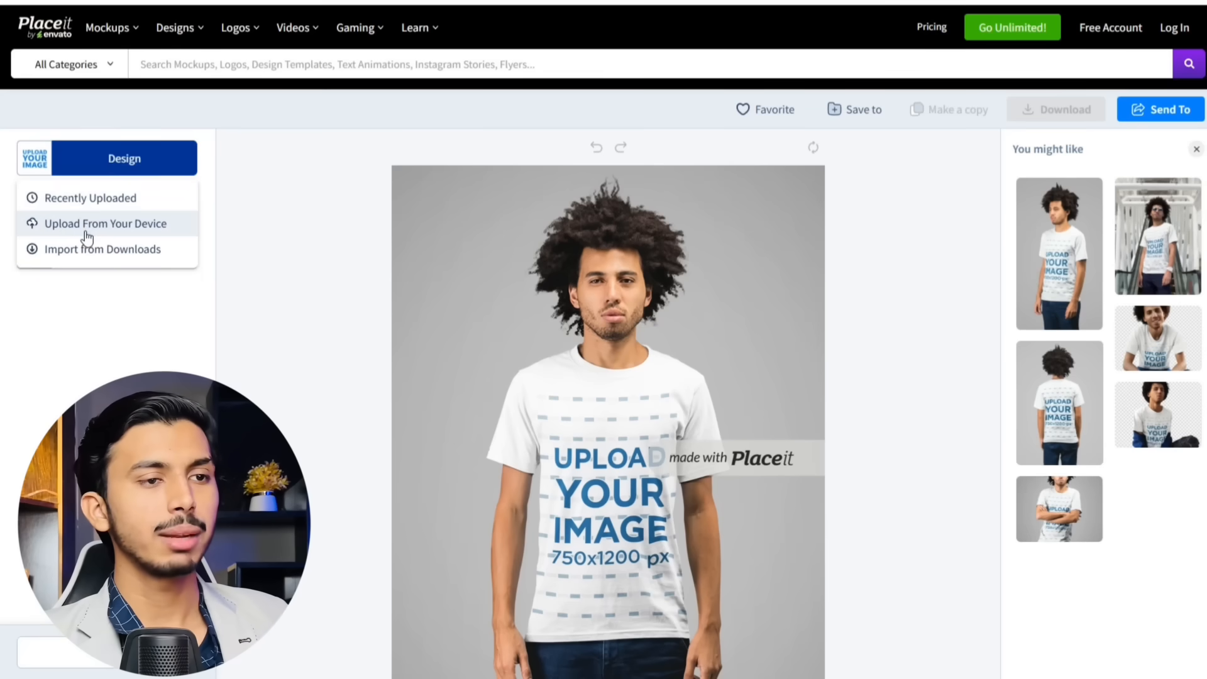
Step: In Placeit, apply the "Turn The Volume (1)" image to the curly-haired man's T-shirt mockup and replace it with the stacked-text "Turn (1)" image
double_click(201, 82)
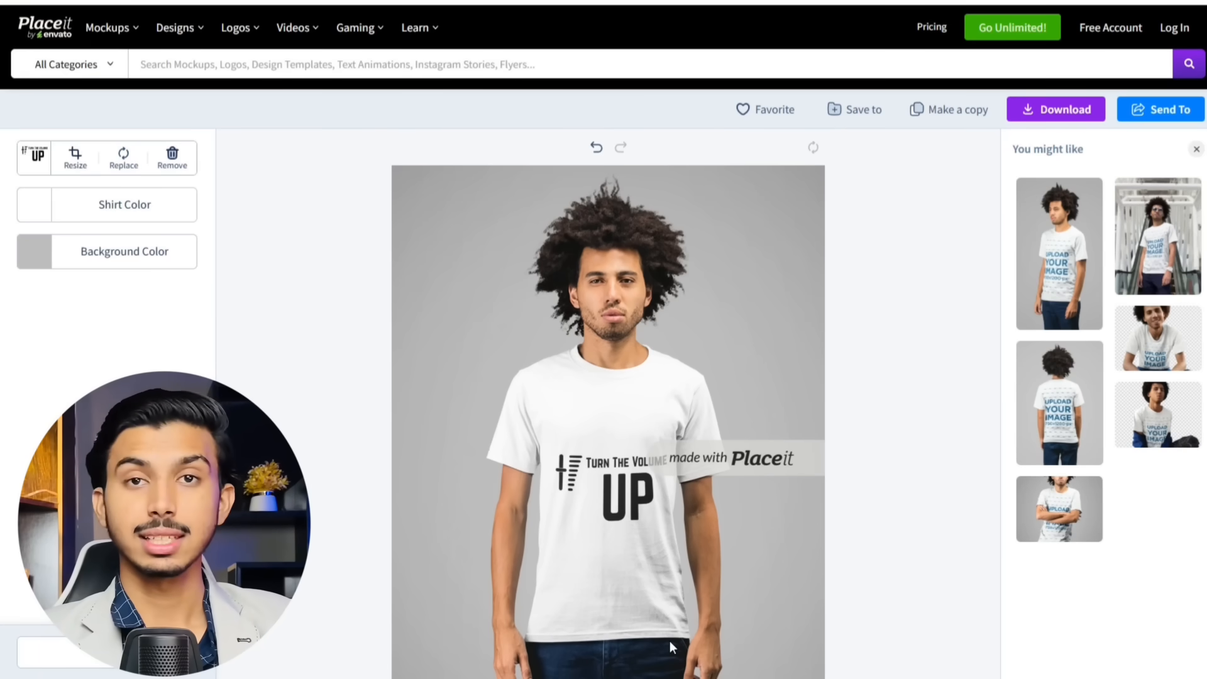
click(172, 157)
click(134, 154)
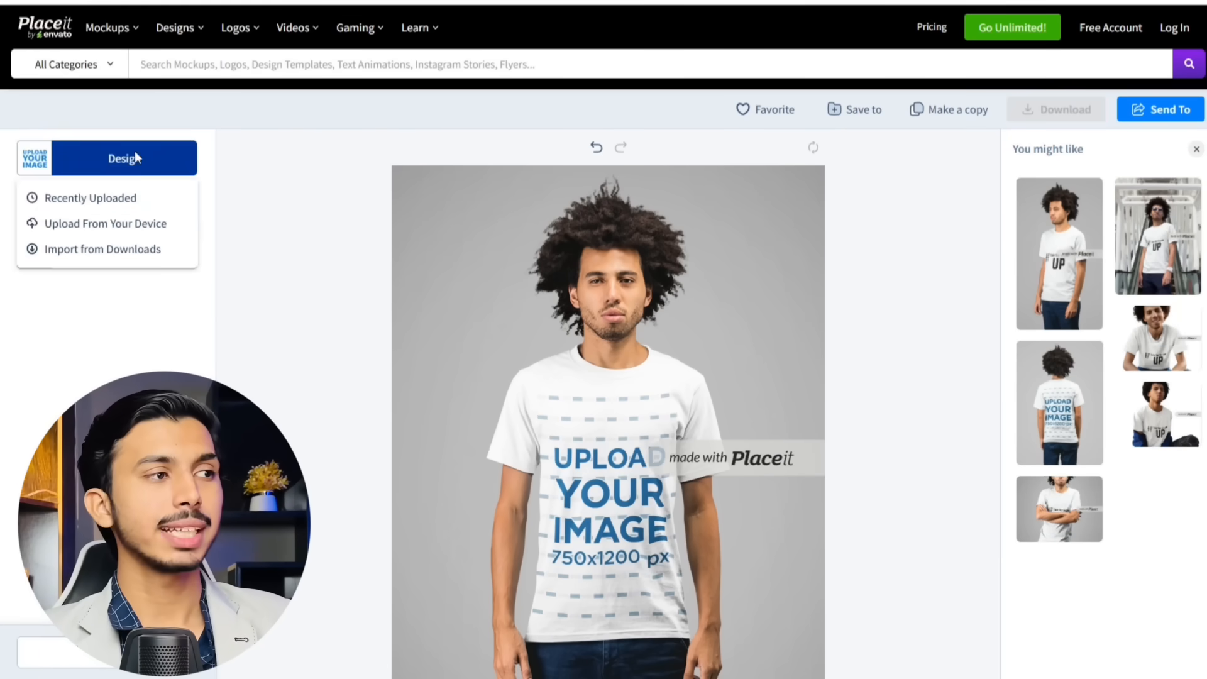
click(128, 224)
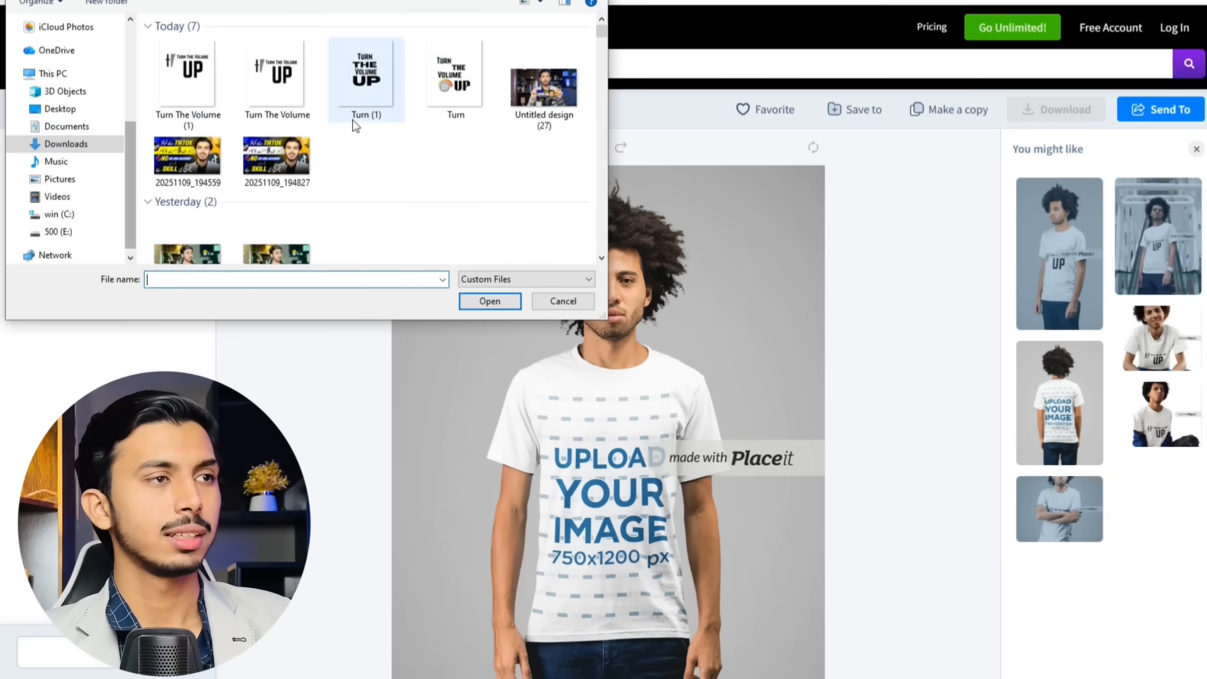
double_click(367, 80)
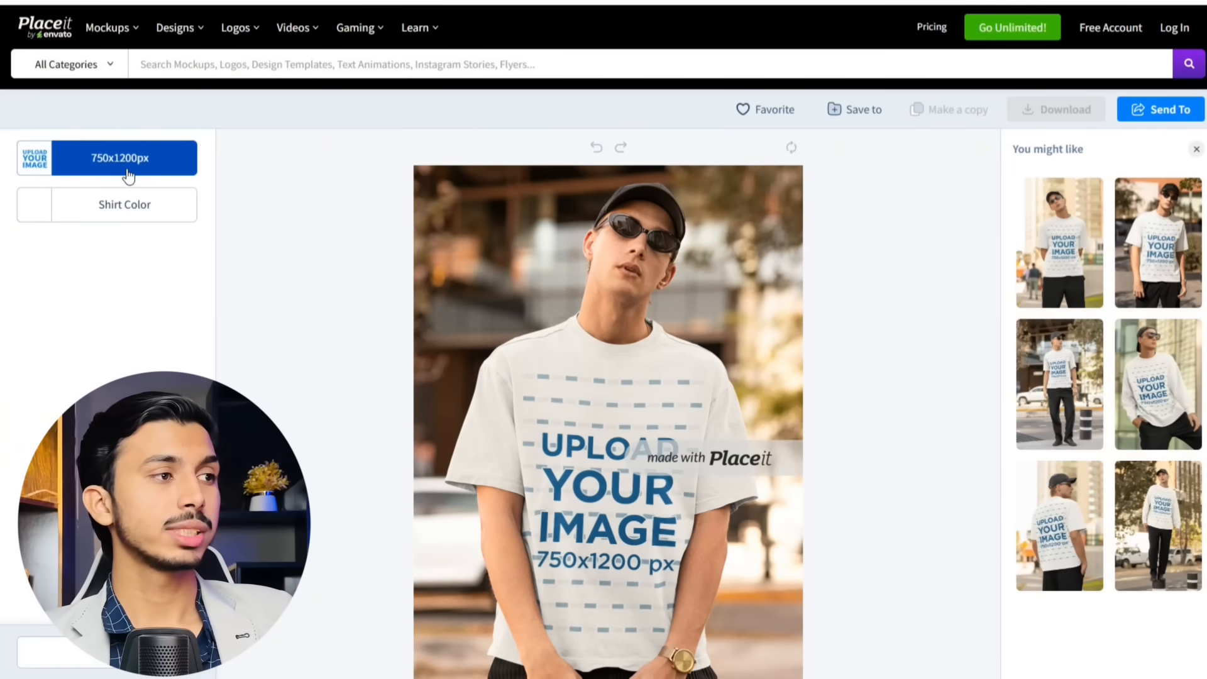
Step: Upload the "Turn" design with the volume knob to the mockup of the man in a black cap and apply it at 100% crop scale
click(121, 158)
click(129, 224)
double_click(461, 86)
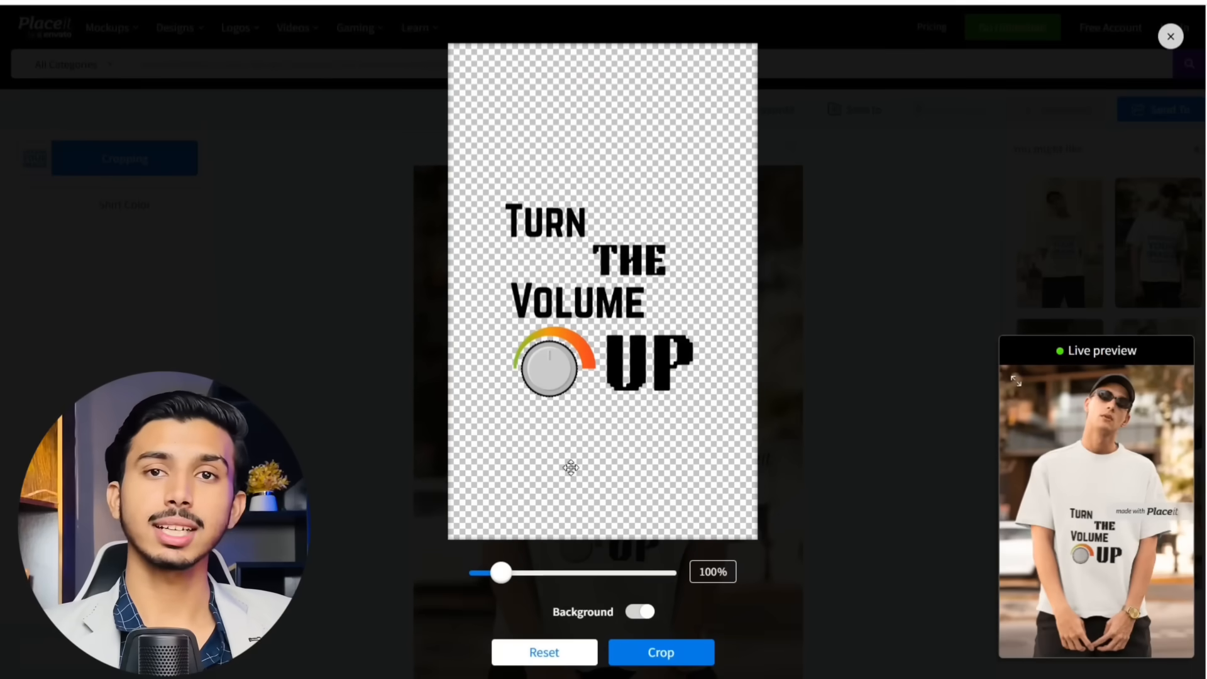
click(651, 644)
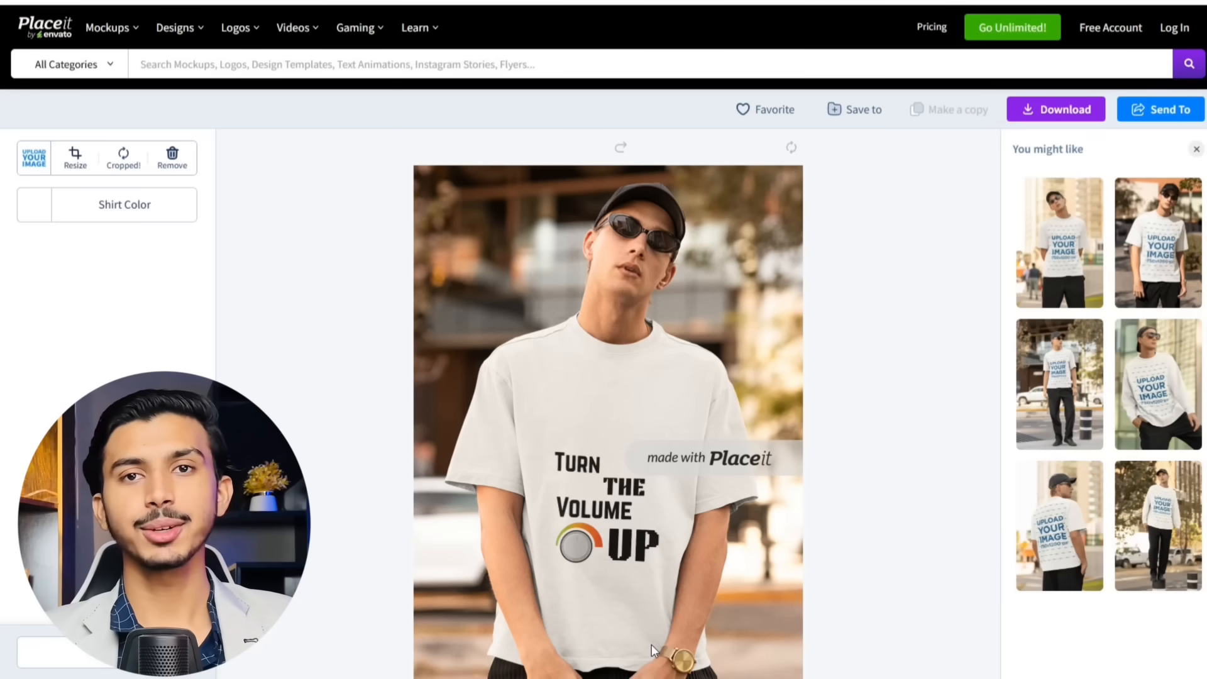